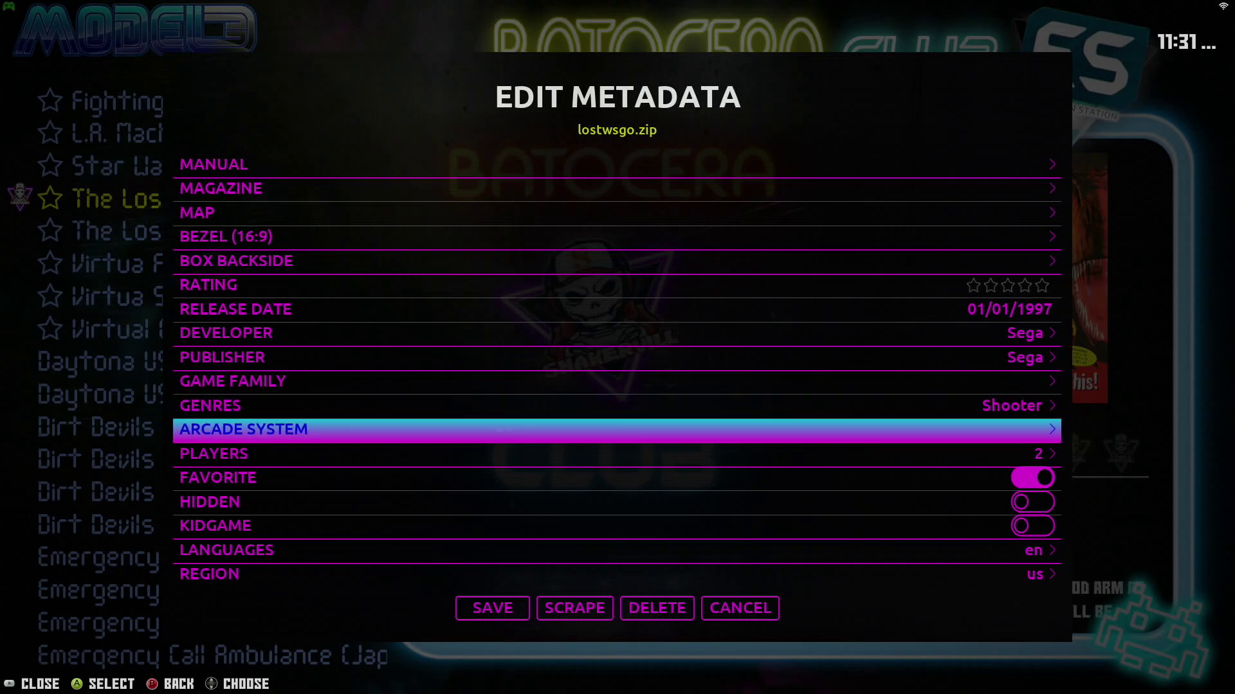
Turn off the Favorite setting in the metadata of lostwsgo.zip and save the change.
key("Return")
key("Down")
key("Down")
key("Down")
key("Down")
key("Return")
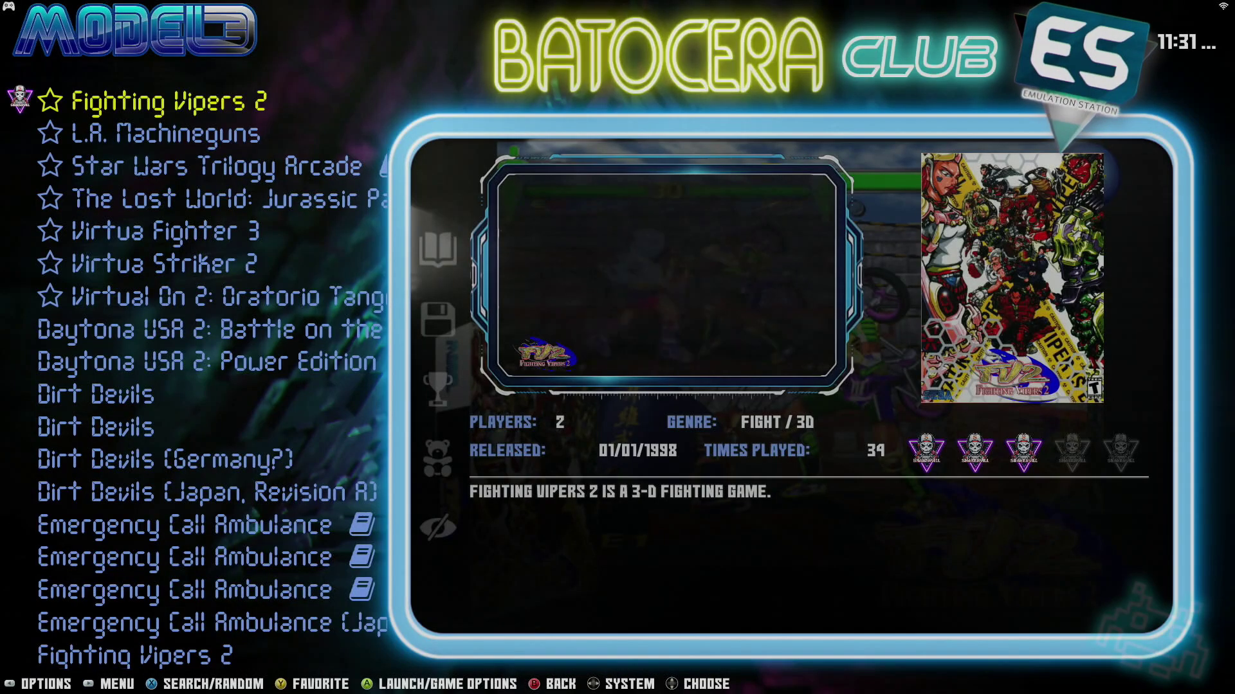
Open the metadata of the favorited The Lost World: Jurassic Park entry to check its ROM file name.
key("Down")
key("Down")
key("Down")
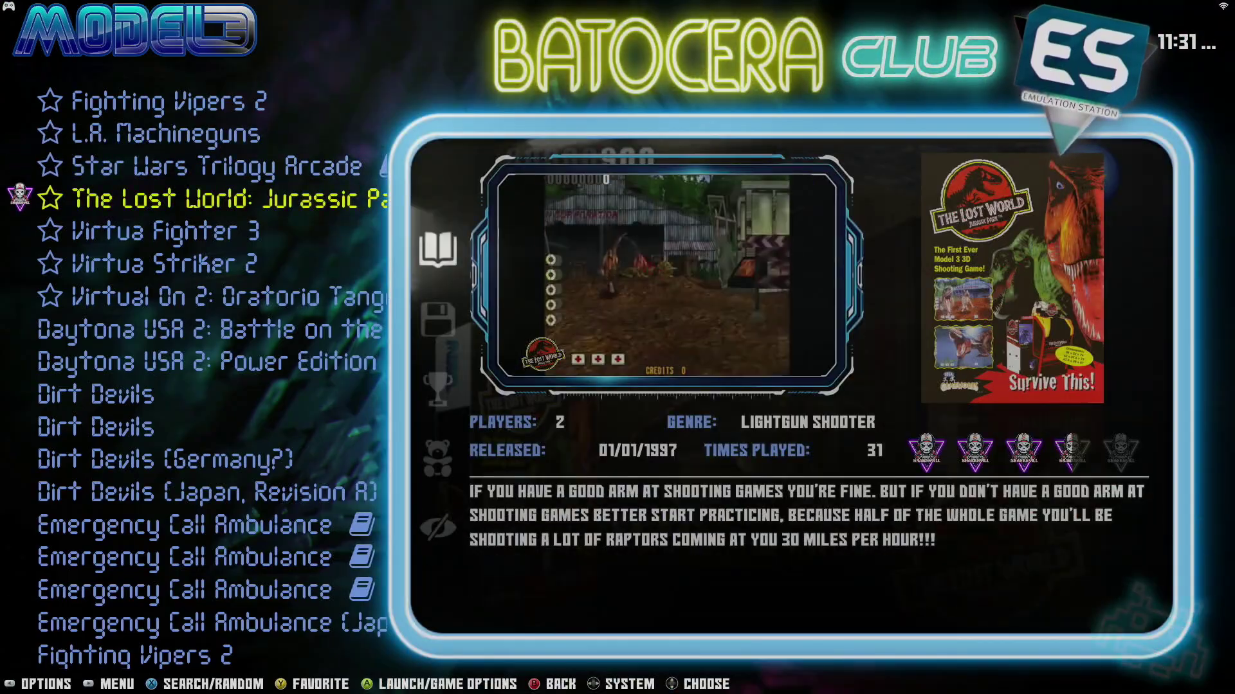
key("Return")
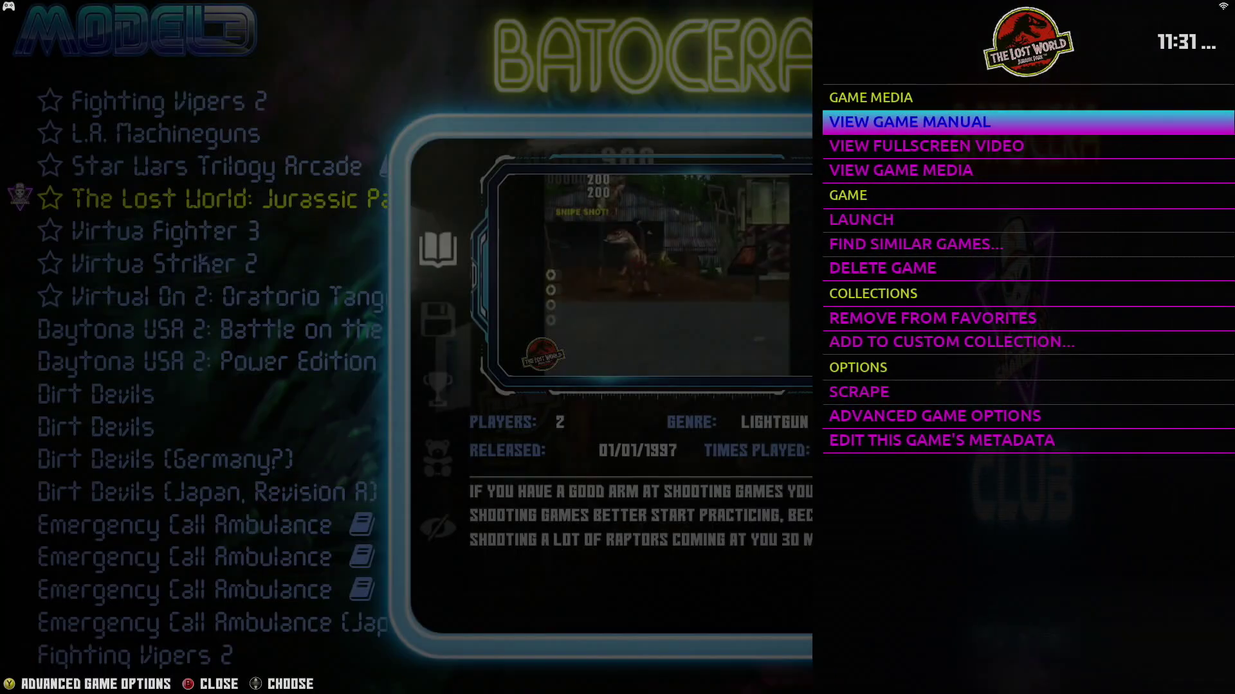
key("Down")
key("Down")
key("Down")
key("Down")
key("Down")
key("Down")
key("Down")
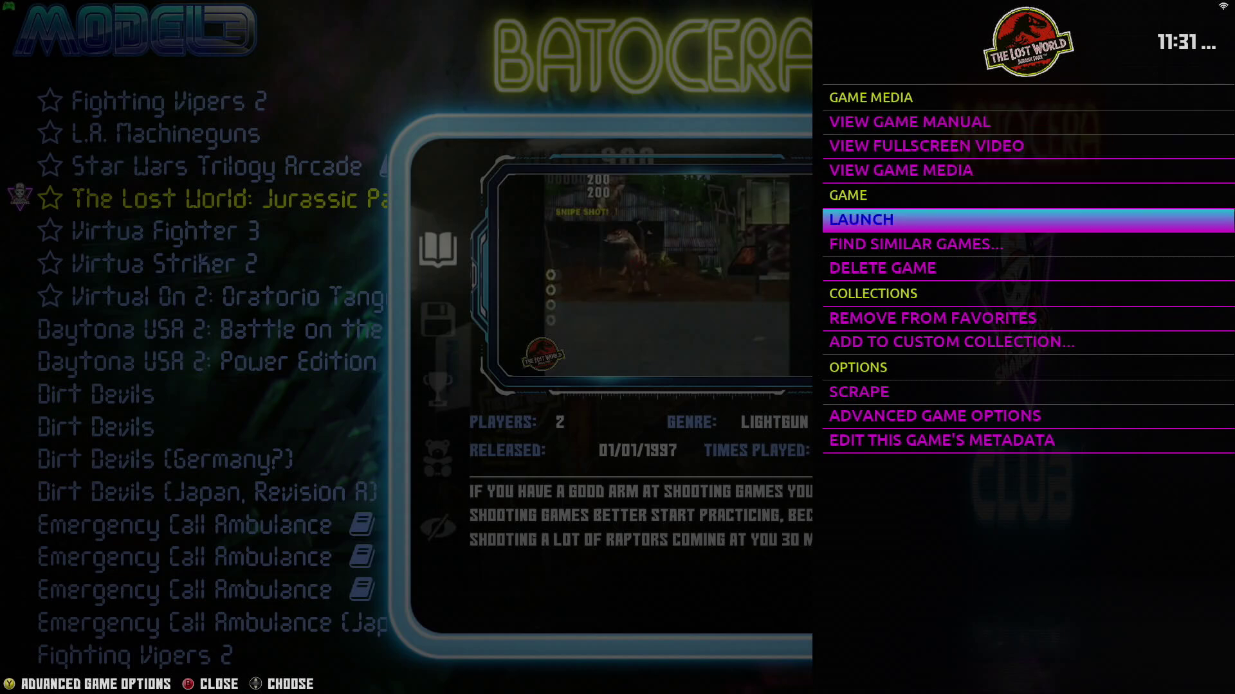
key("Down")
key("Down")
key("Down")
key("Down")
key("Return")
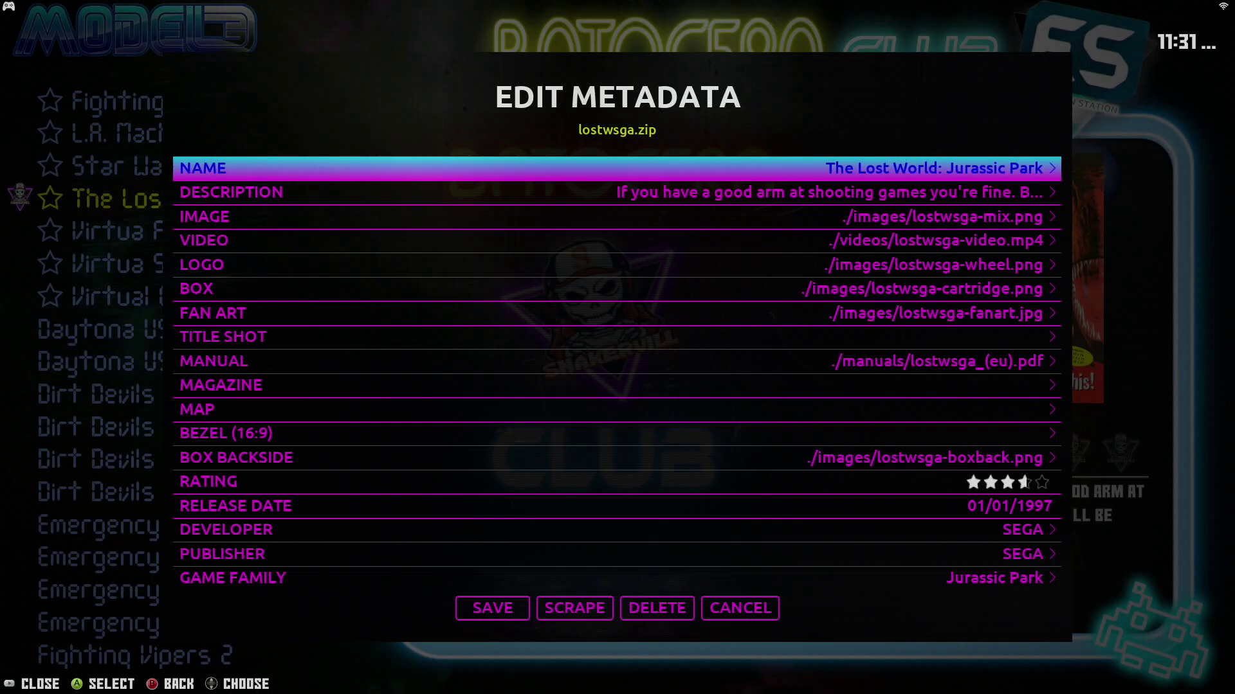
key("Escape")
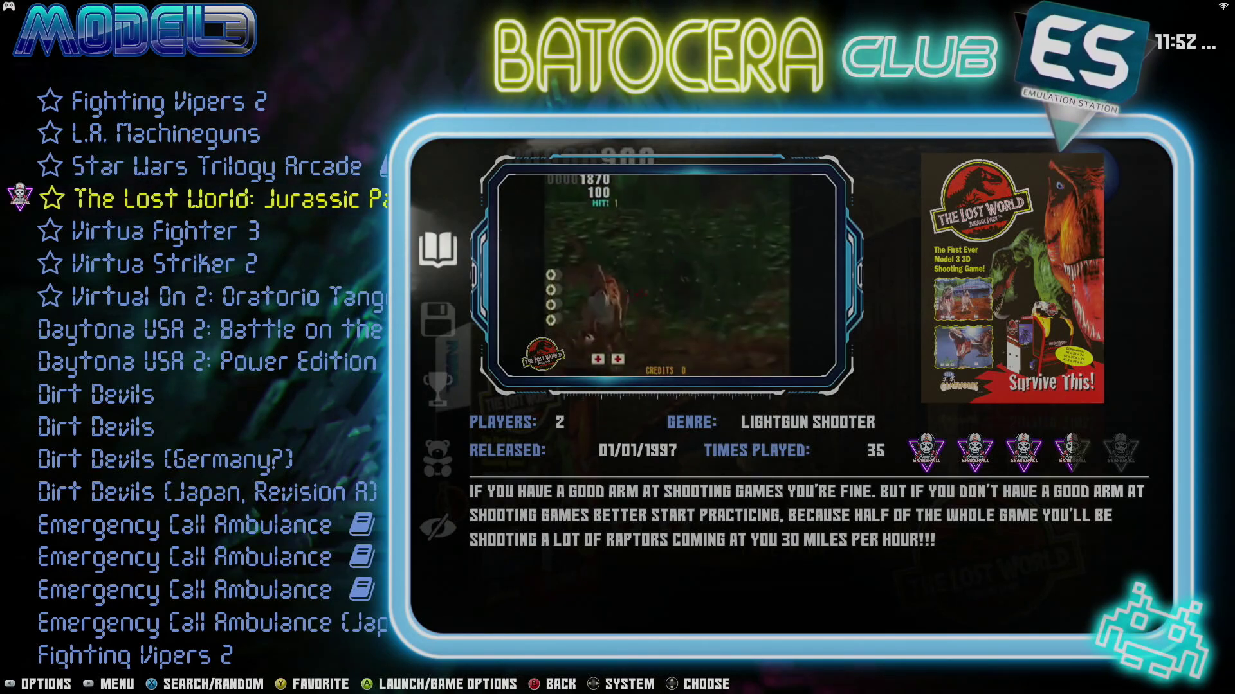
Switch to the file manager and copy game.zip.keys from the 0000 Backup/PadtoKey folder.
key("Escape")
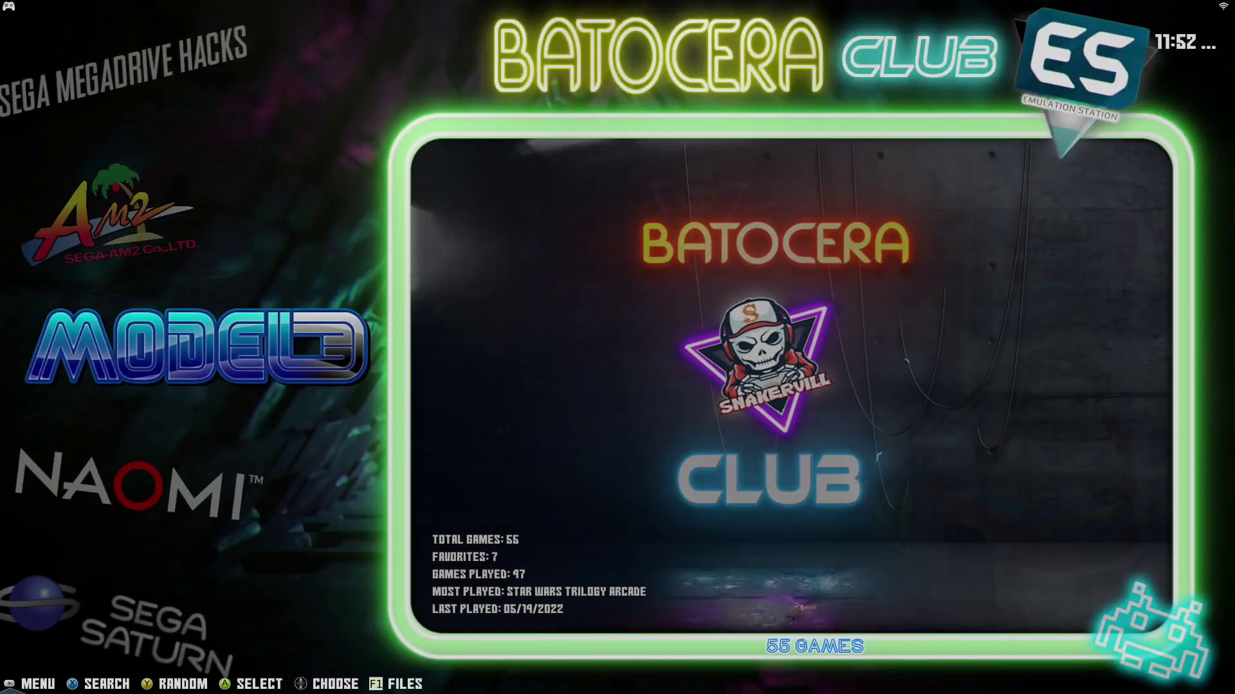
key("F1")
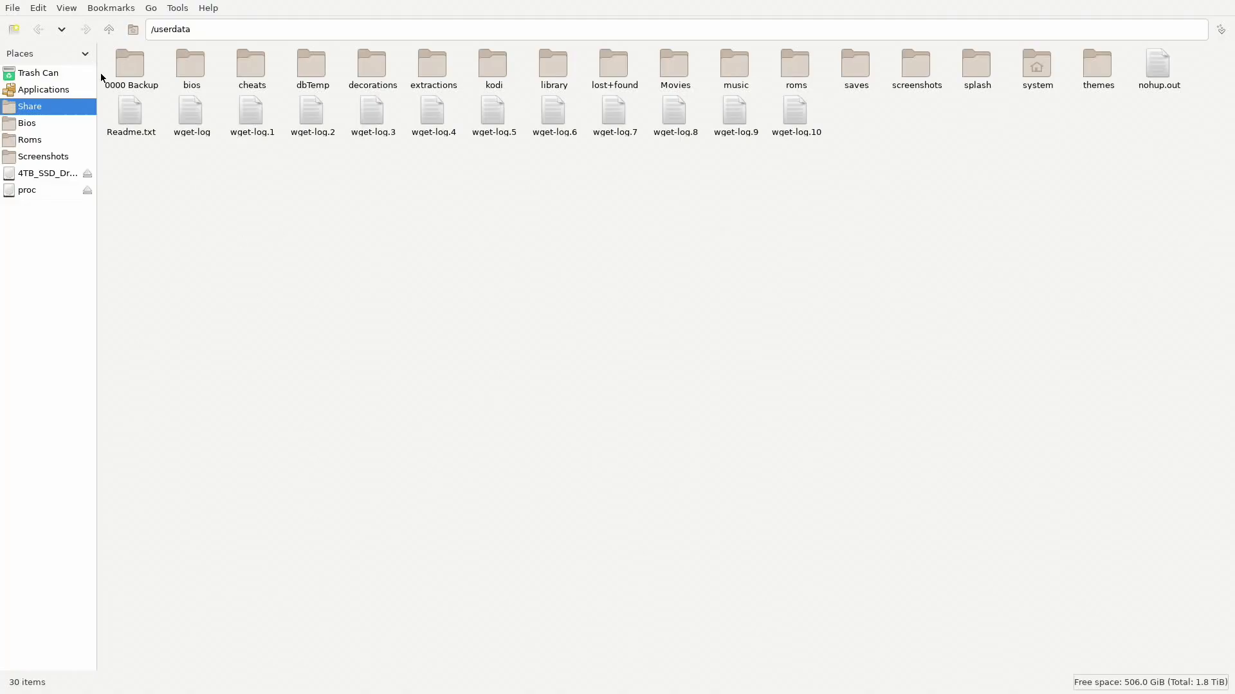
double_click(132, 71)
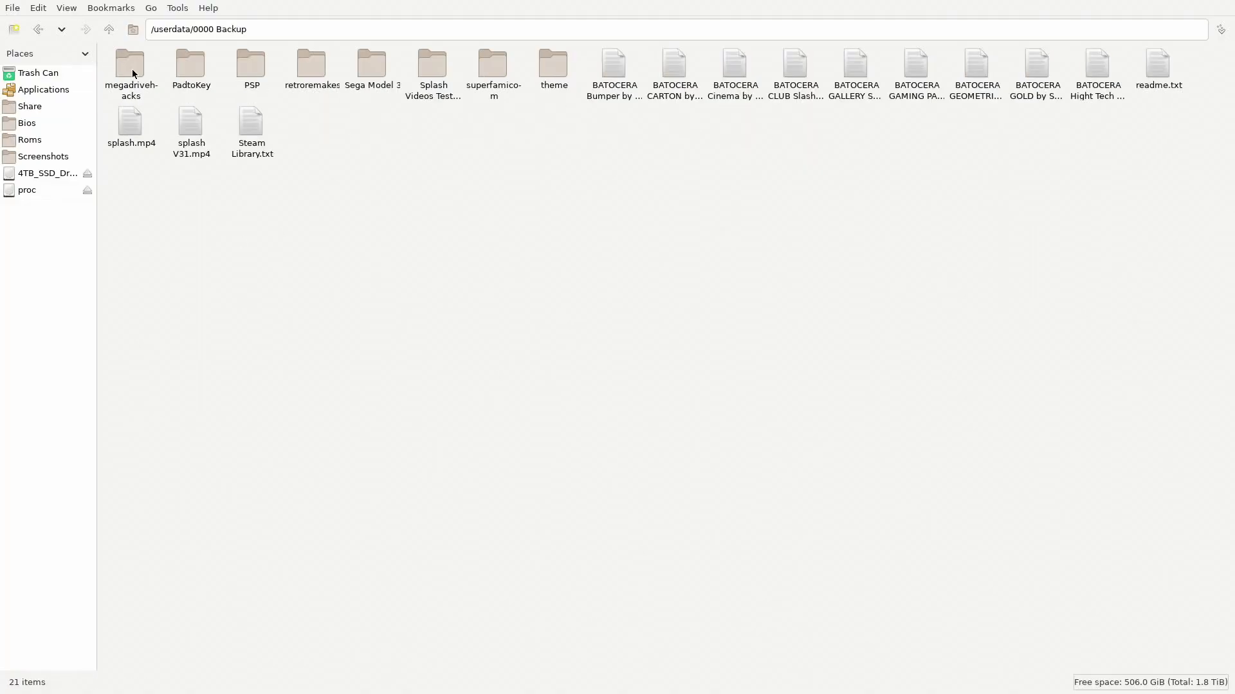
double_click(192, 63)
right_click(123, 76)
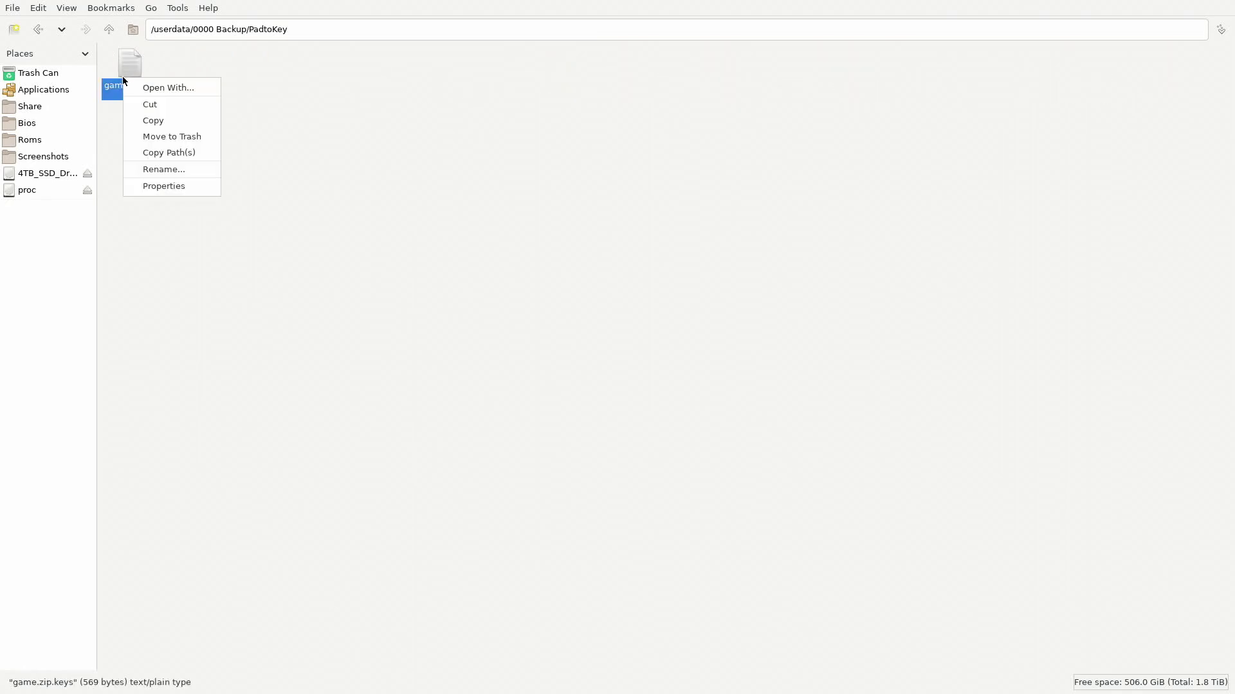
left_click(157, 117)
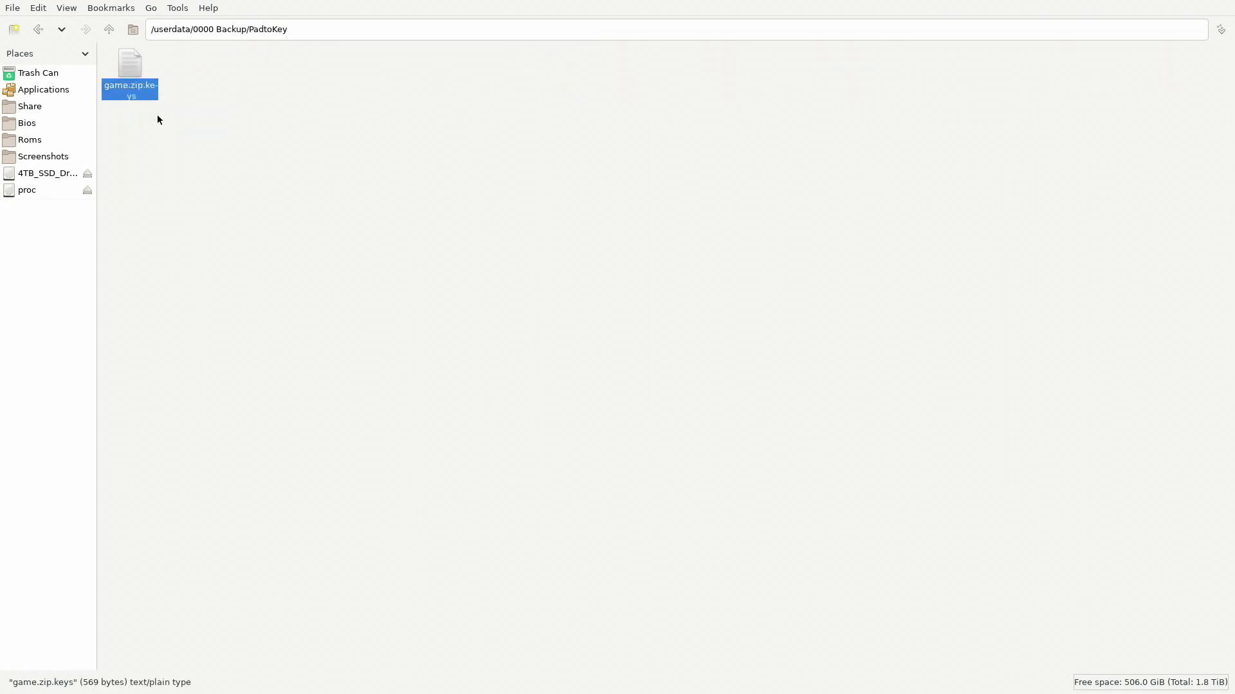
Paste the copied keys file into the roms/model3 folder.
left_click(30, 140)
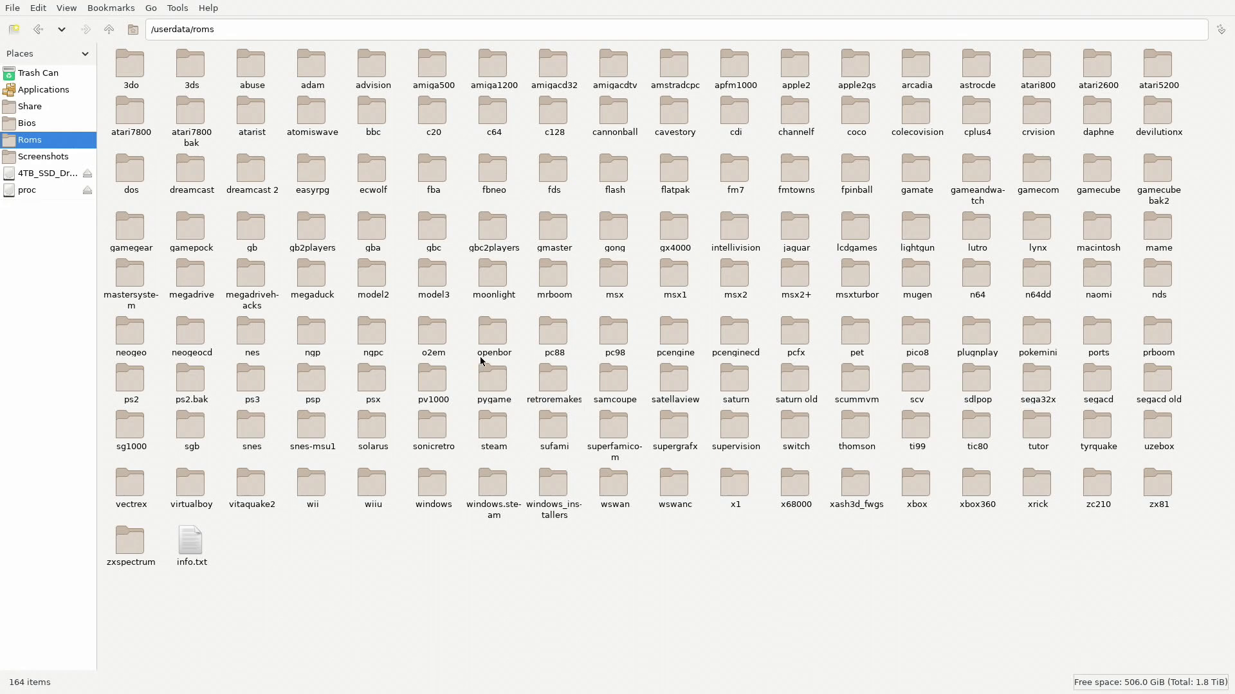
double_click(432, 281)
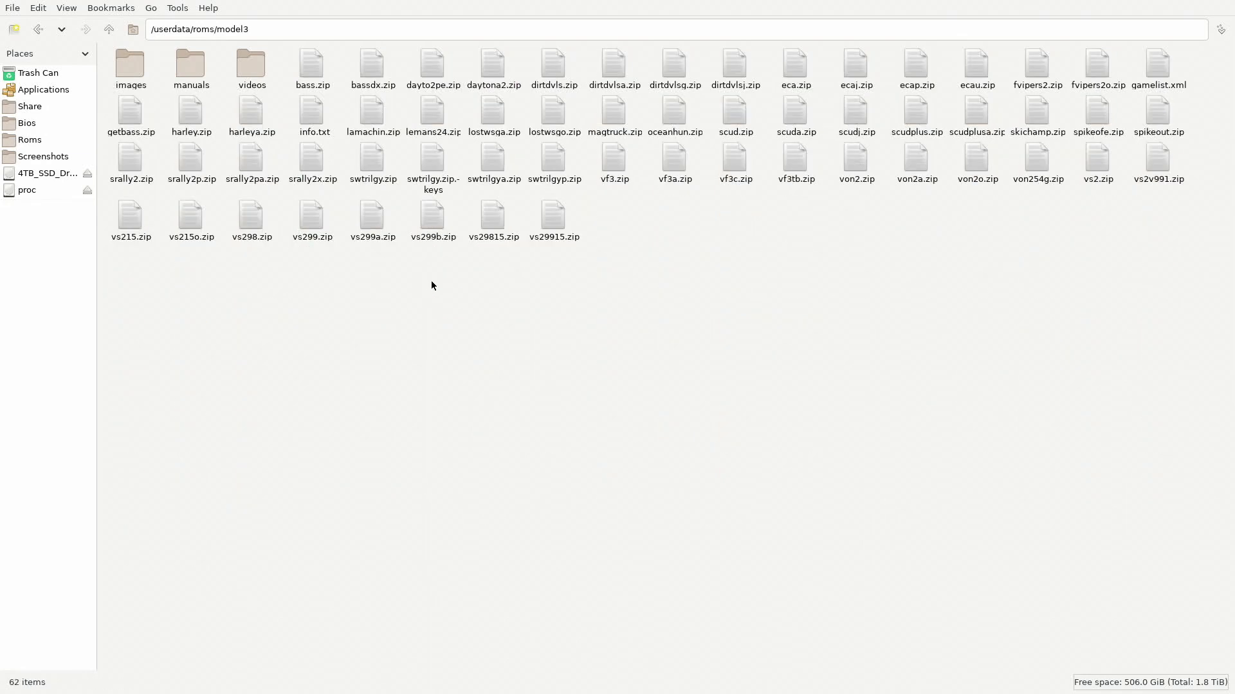
right_click(595, 382)
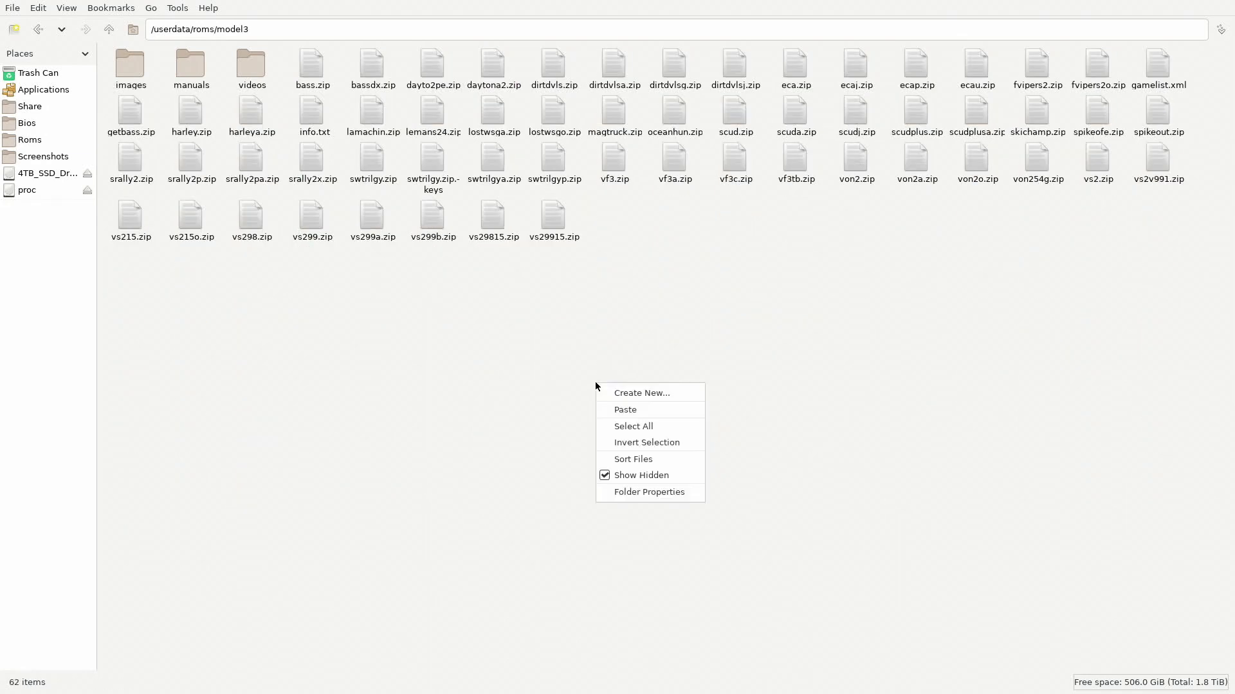
left_click(630, 410)
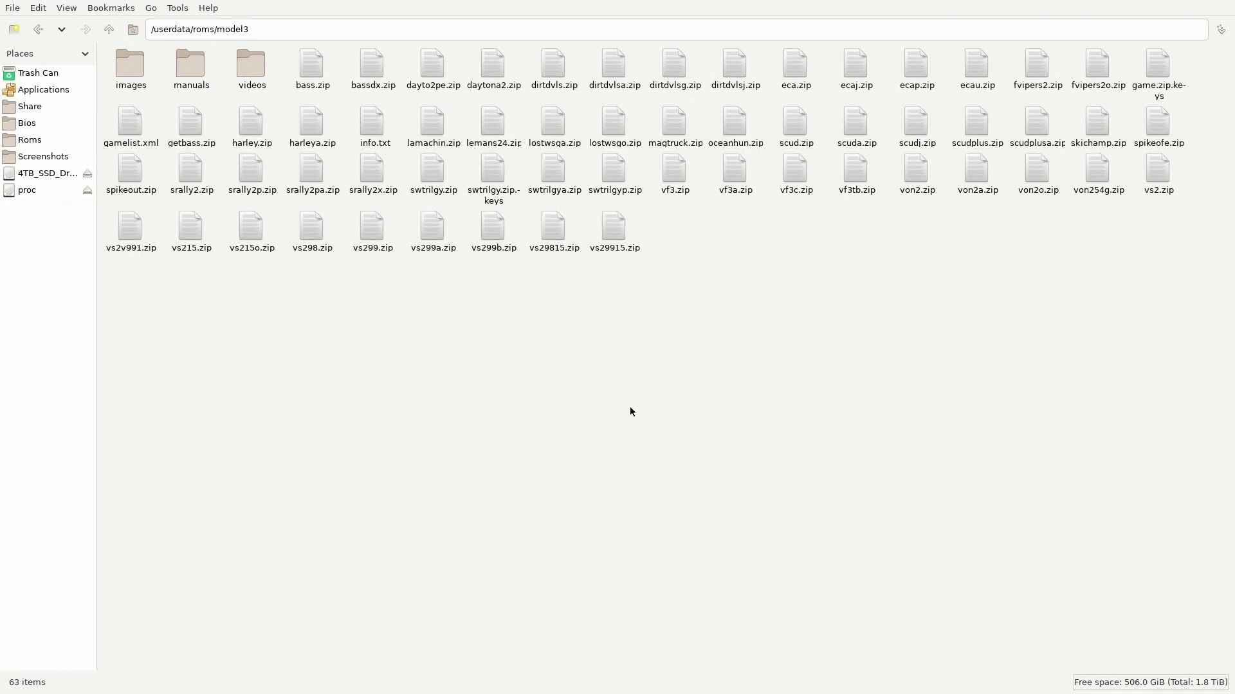
Rename game.zip.keys in the model3 folder as lostwsga.zip.keys.
right_click(1160, 81)
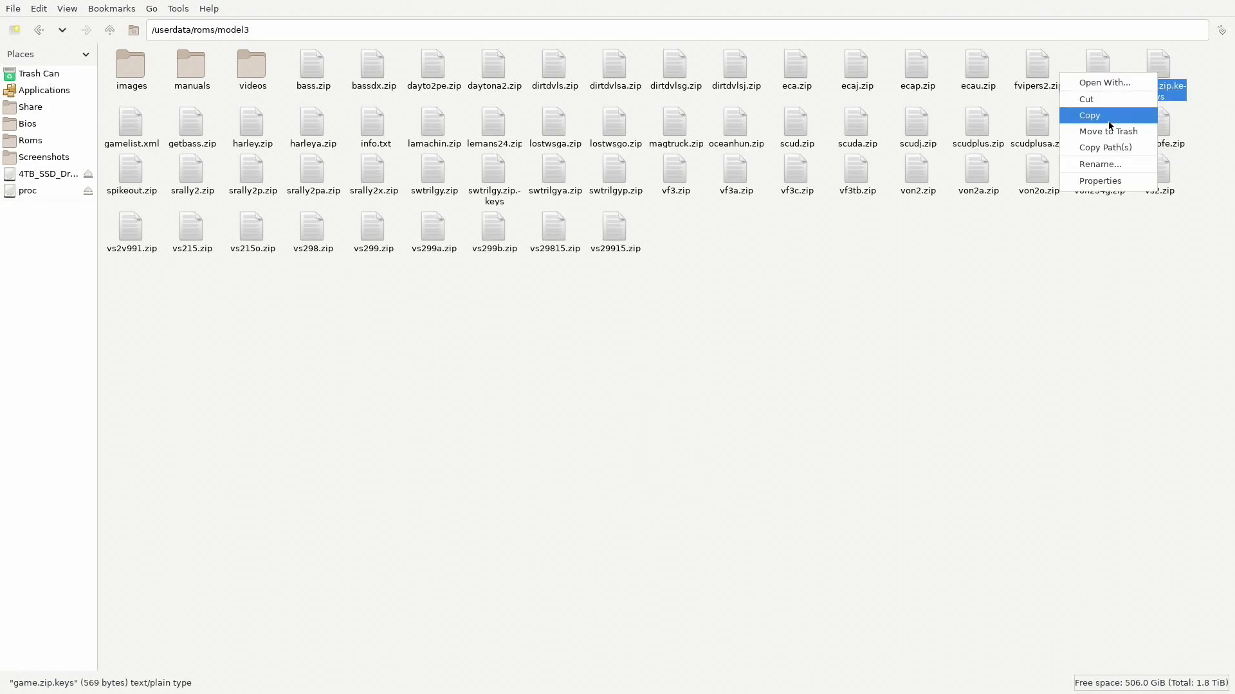
left_click(1076, 168)
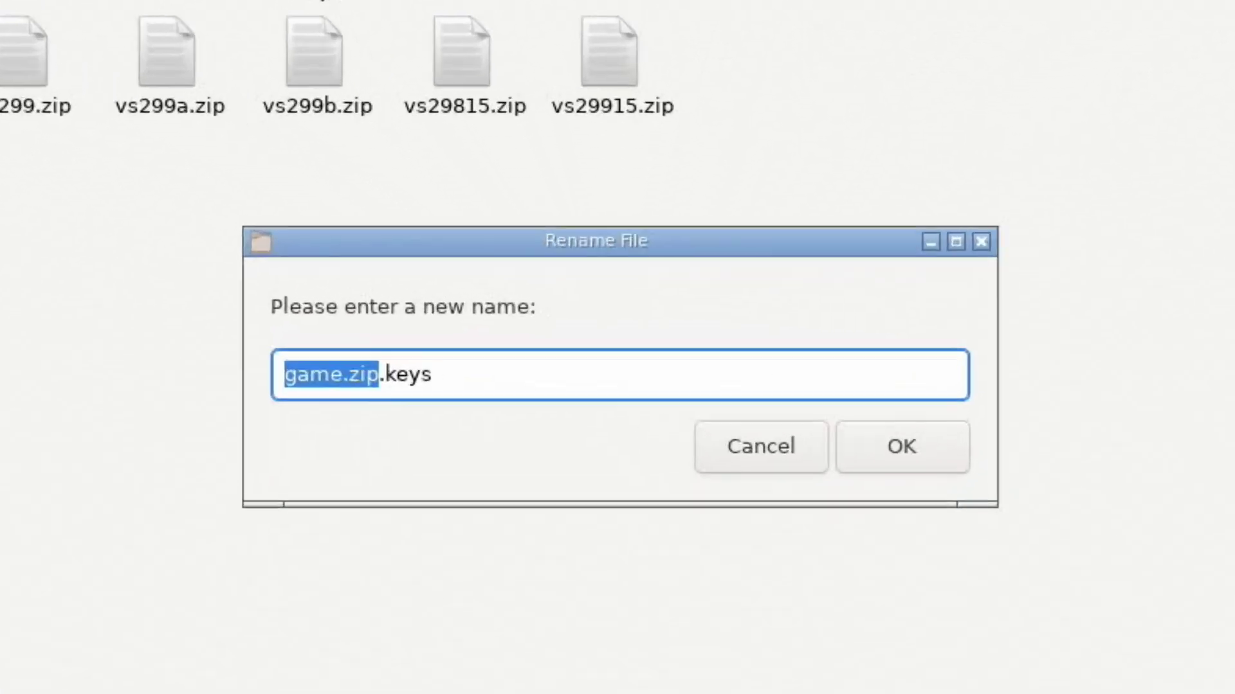
key("Right")
key("Left")
key("Left")
key("Left")
key("Left")
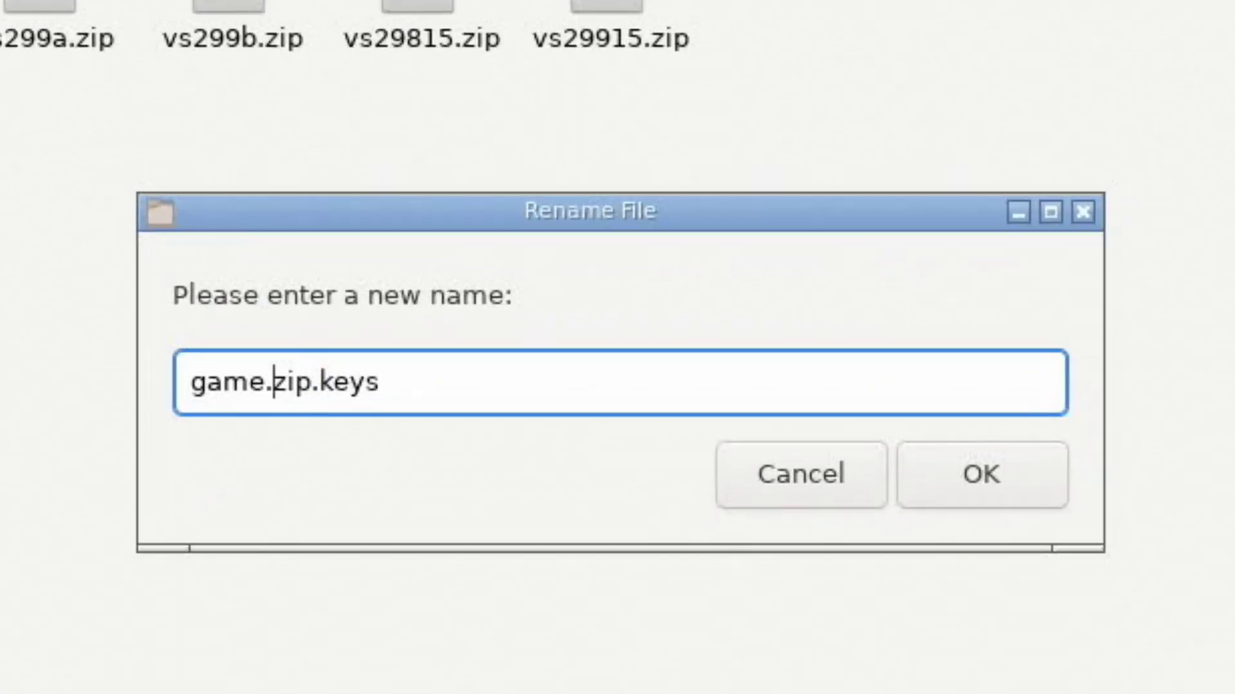
key("BackSpace")
key("BackSpace")
key("BackSpace")
key("BackSpace")
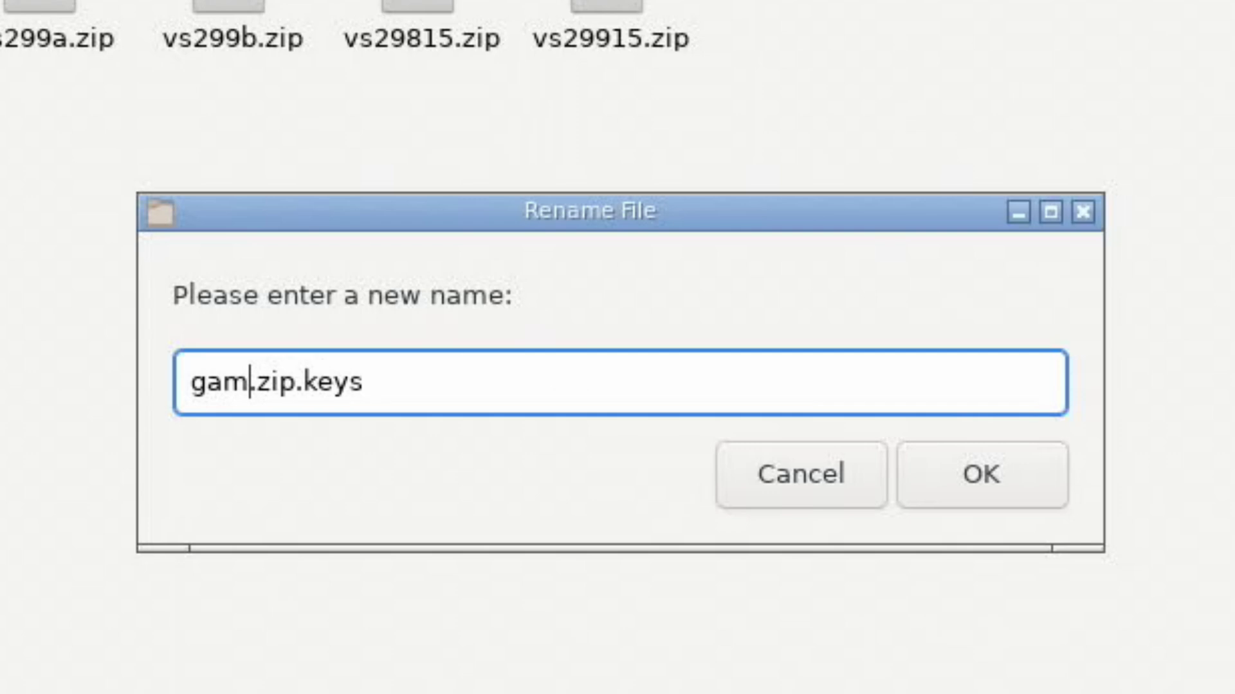
type("lost")
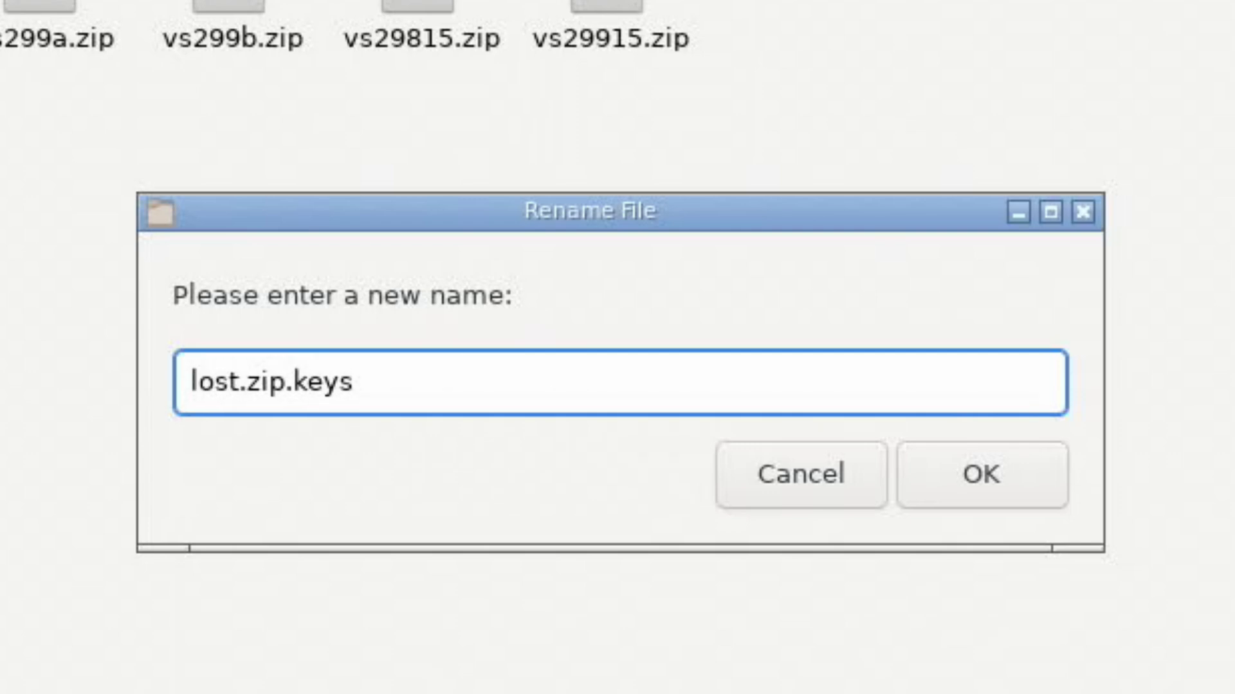
type("ws")
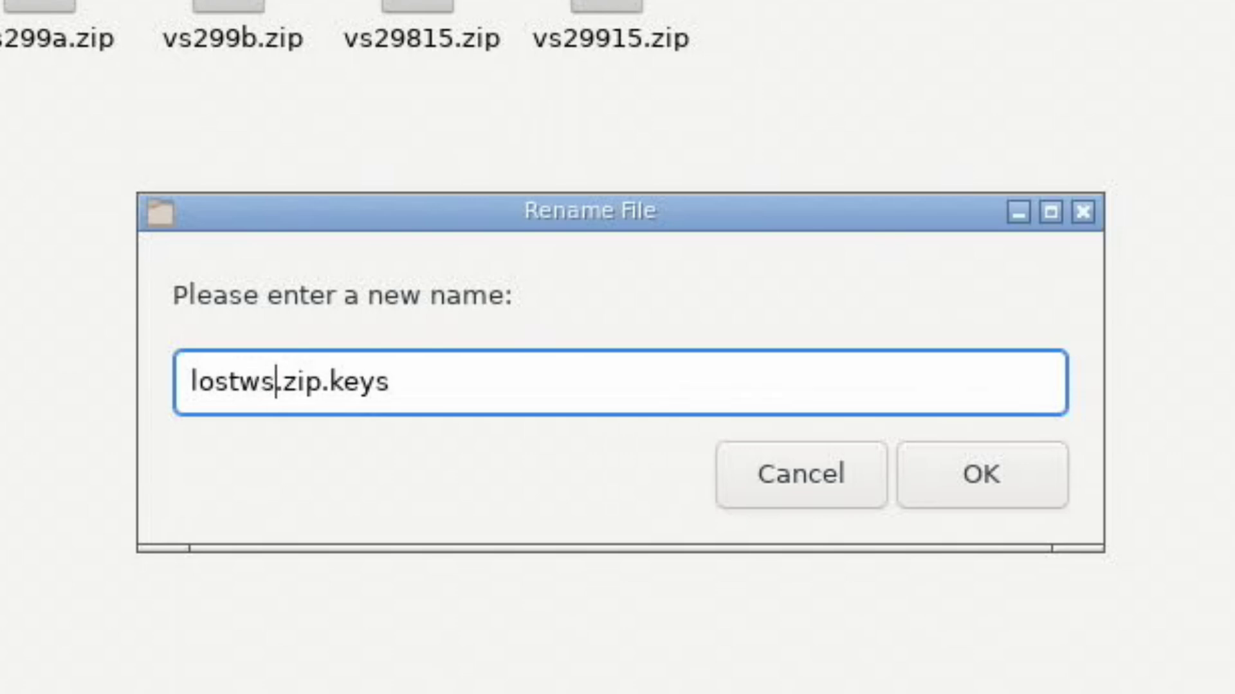
type("ga")
key("Right")
key("Right")
key("Right")
key("Right")
key("Right")
key("Right")
key("Right")
key("Right")
key("Right")
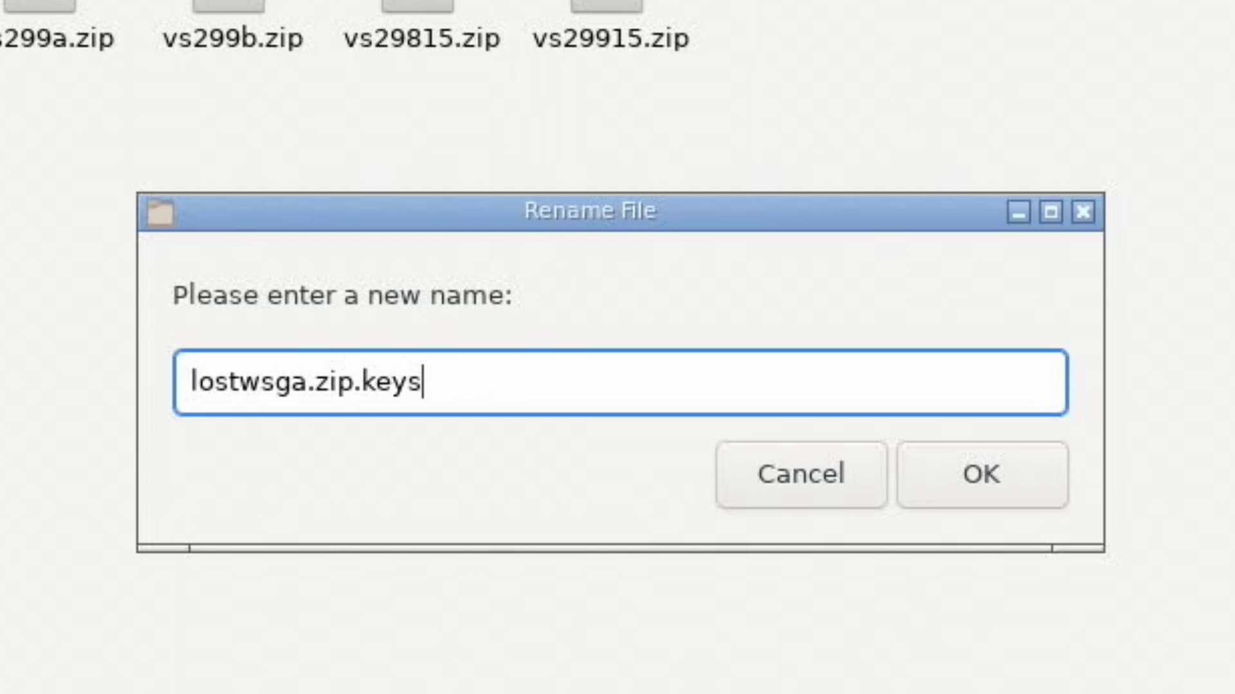
left_click(1010, 476)
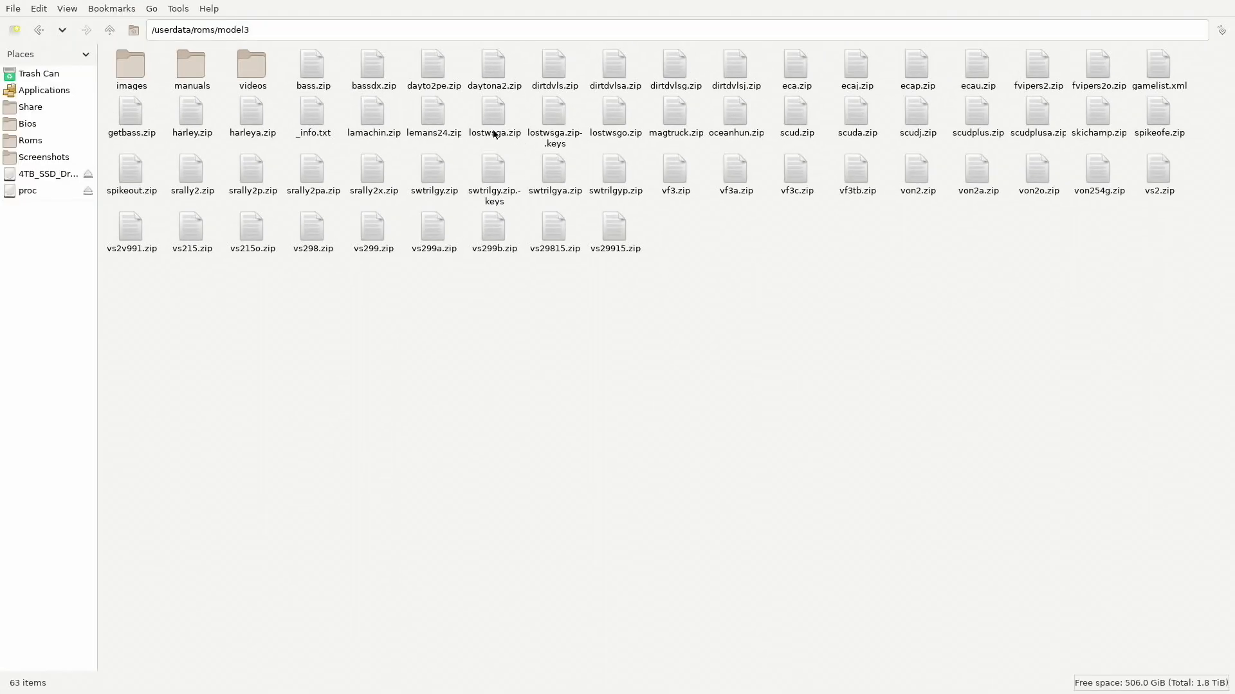
Compare the names of lostwsga.zip and lostwsga.zip.keys, and close the file manager.
left_click(494, 134)
left_click(560, 127)
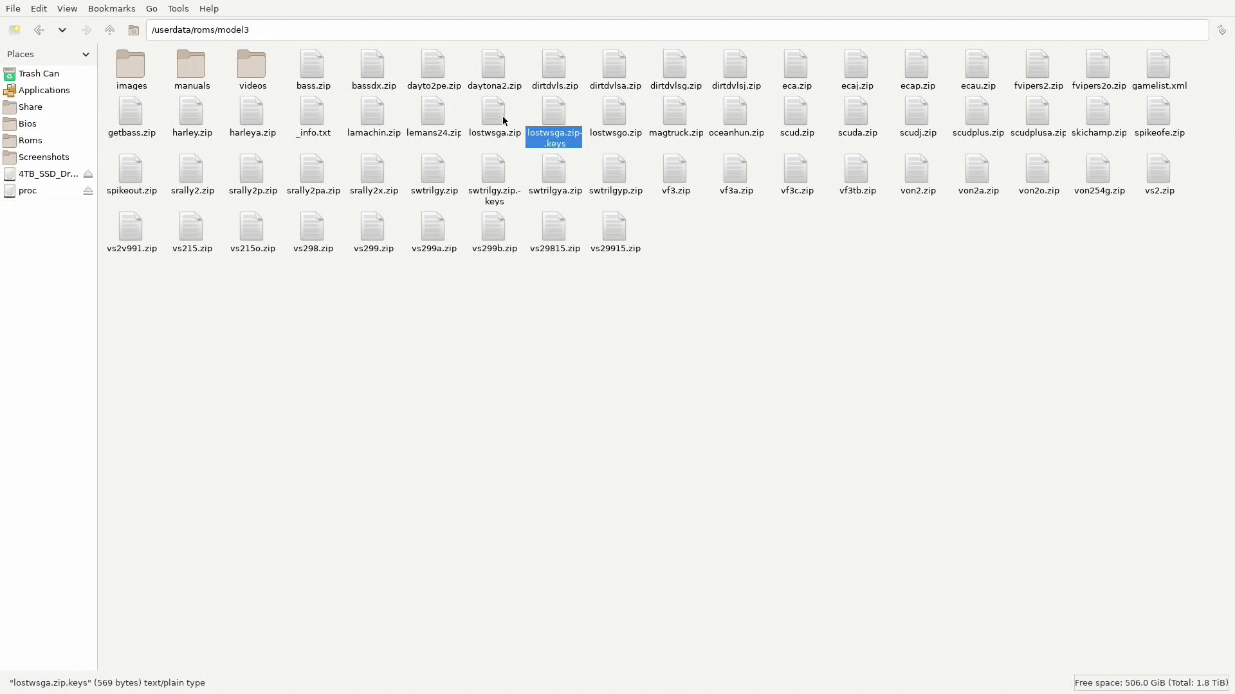
left_click(485, 122)
left_click(558, 124)
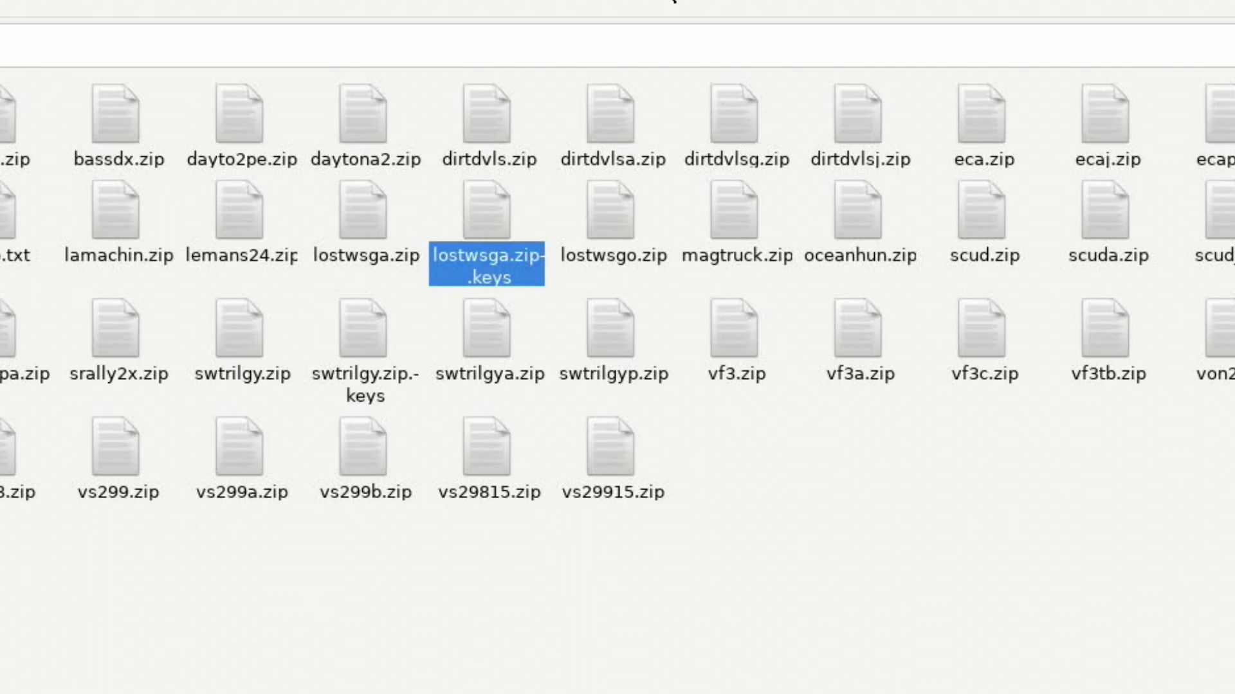
left_click(13, 9)
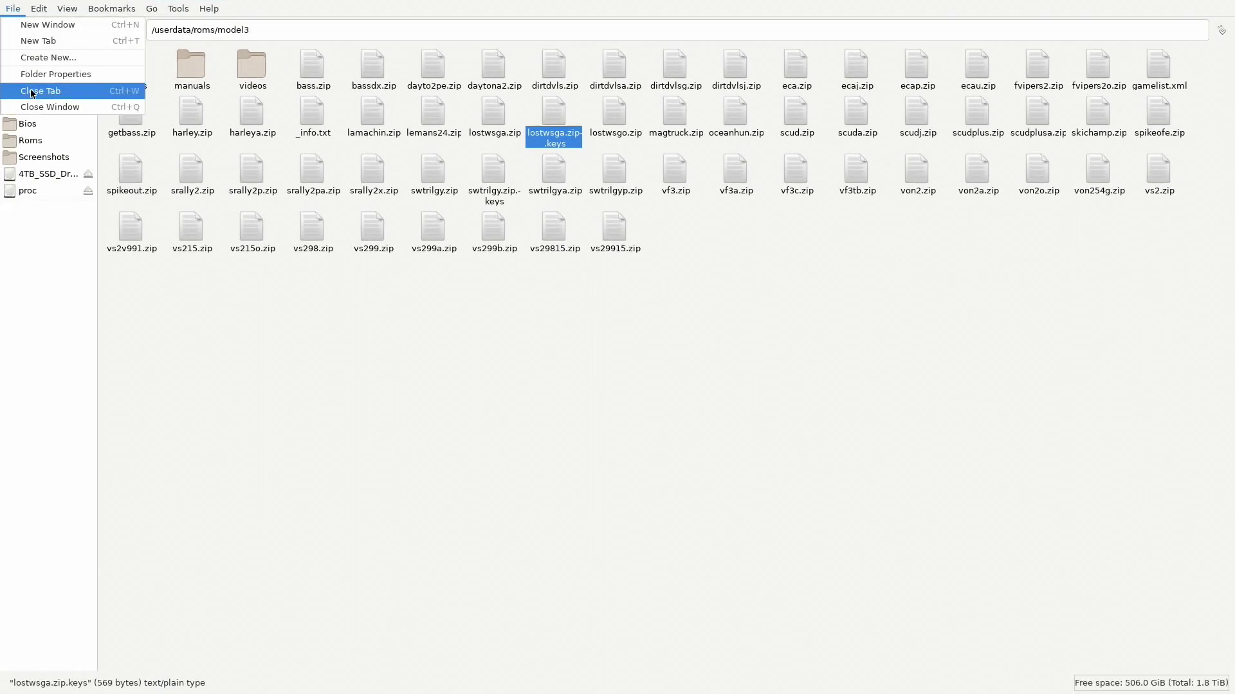
left_click(36, 112)
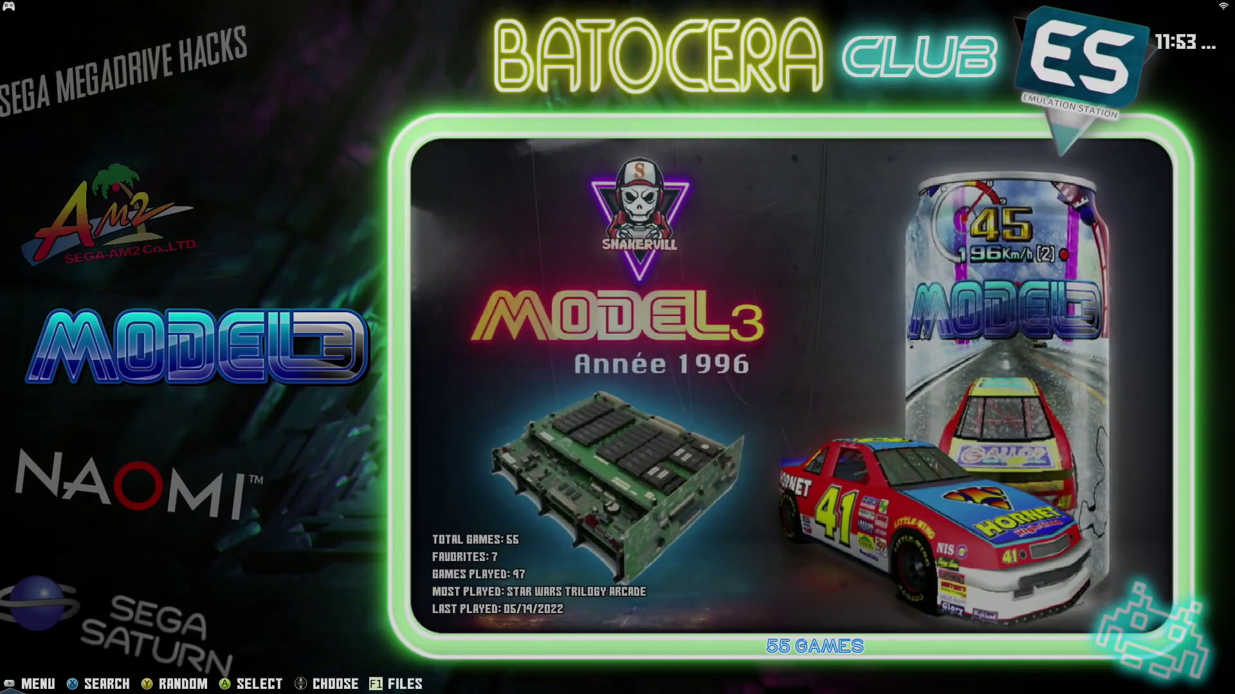
Open the PadToKey profile of The Lost World: Jurassic Park from the Model 3 list to review the Player 1 mappings.
key("Return")
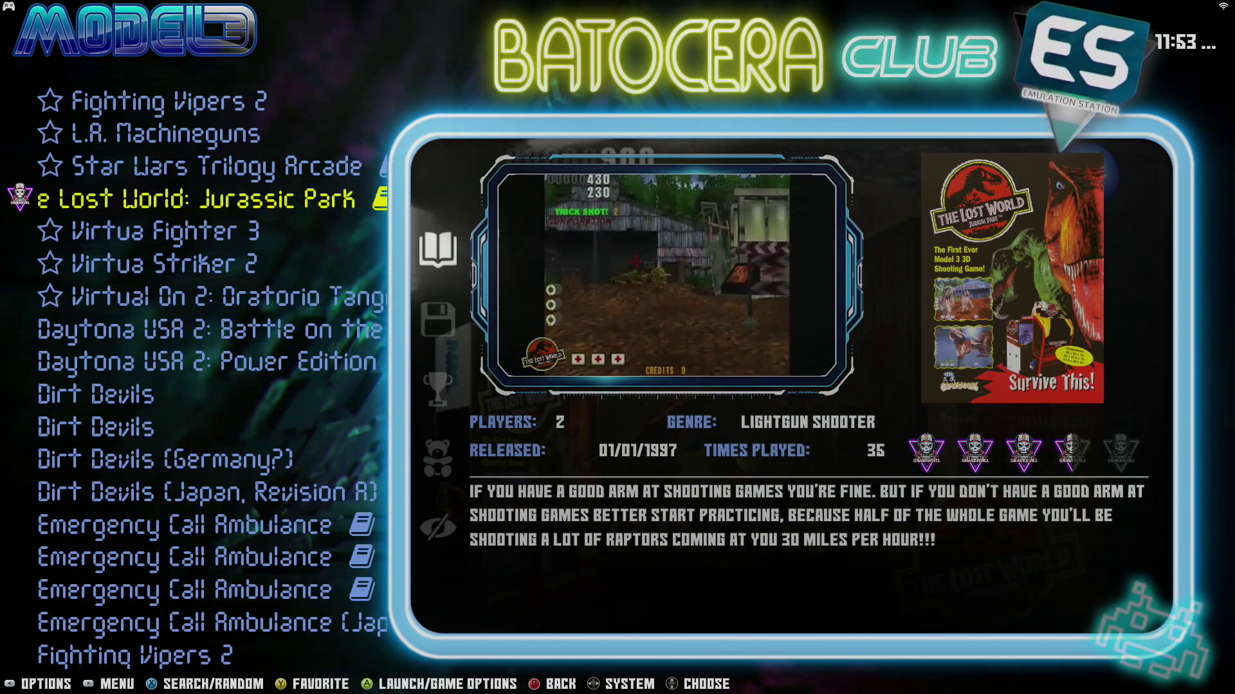
key("Return")
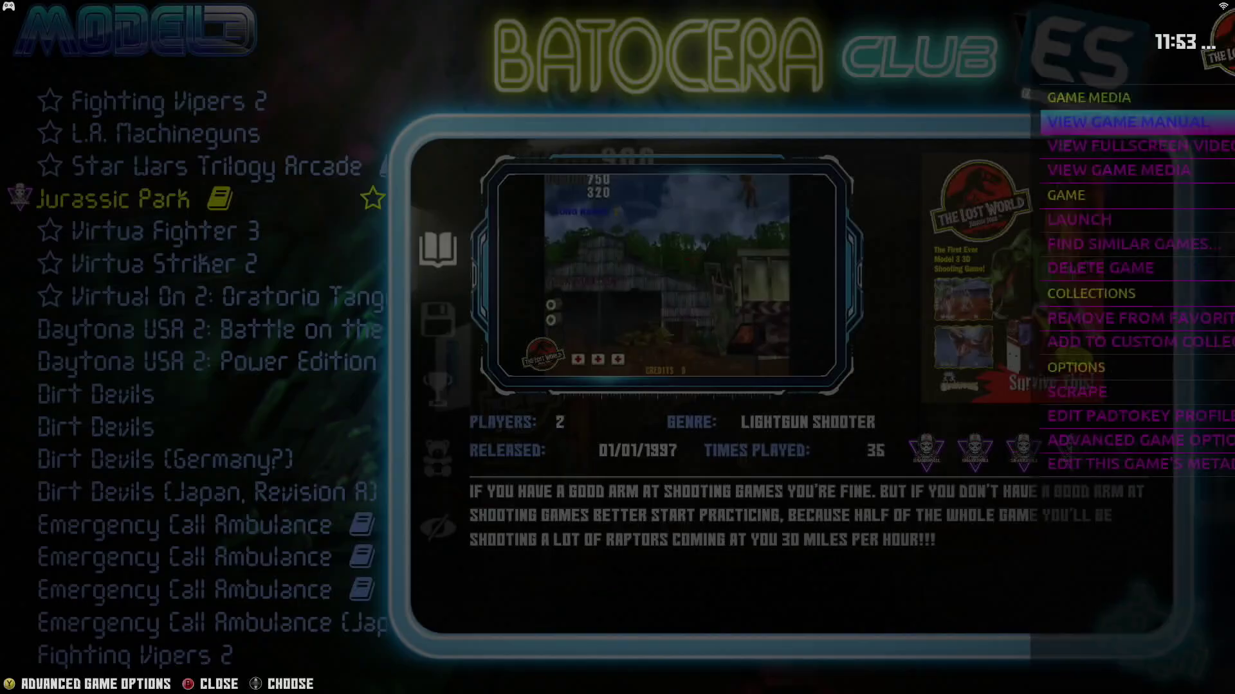
key("Down")
key("Down")
key("Down")
key("Down")
key("Down")
key("Down")
key("Down")
key("Down")
key("Down")
key("Return")
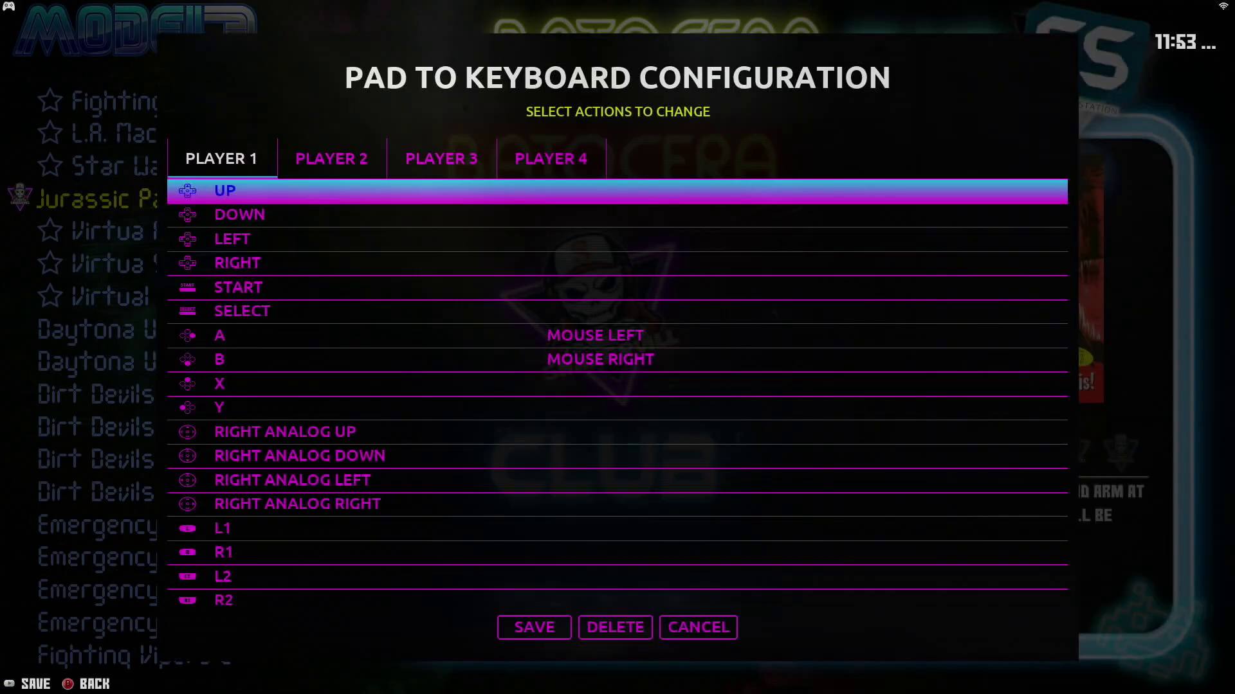
key("Escape")
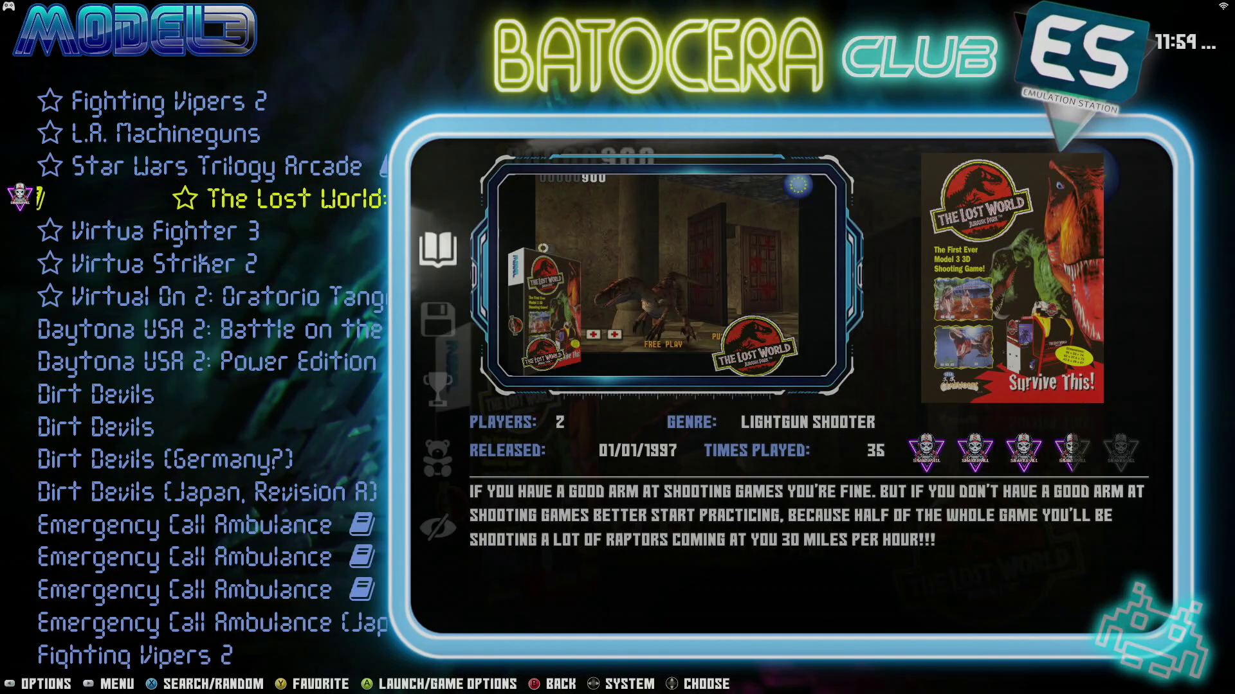
Open the advanced game options of The Lost World: Jurassic Park and go to the Show Lightgun Crosshairs setting.
key("Return")
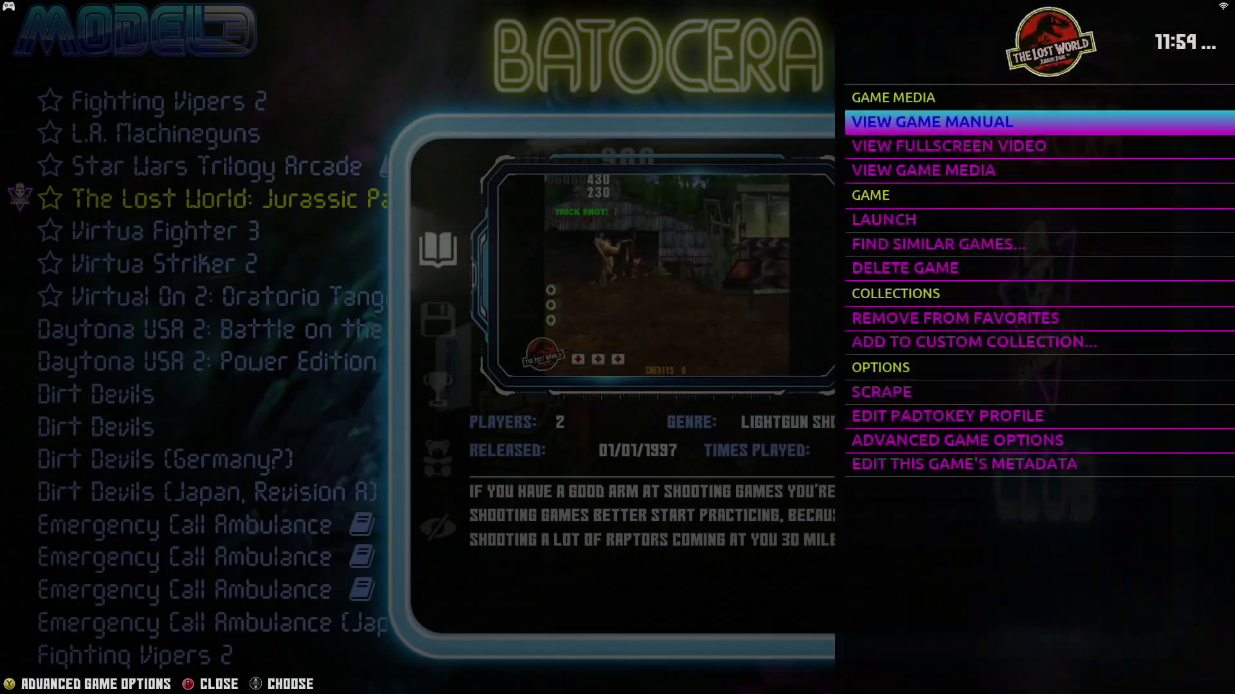
key("Down")
key("Down")
key("Down")
key("Down")
key("Down")
key("Down")
key("Down")
key("Down")
key("Down")
key("Down")
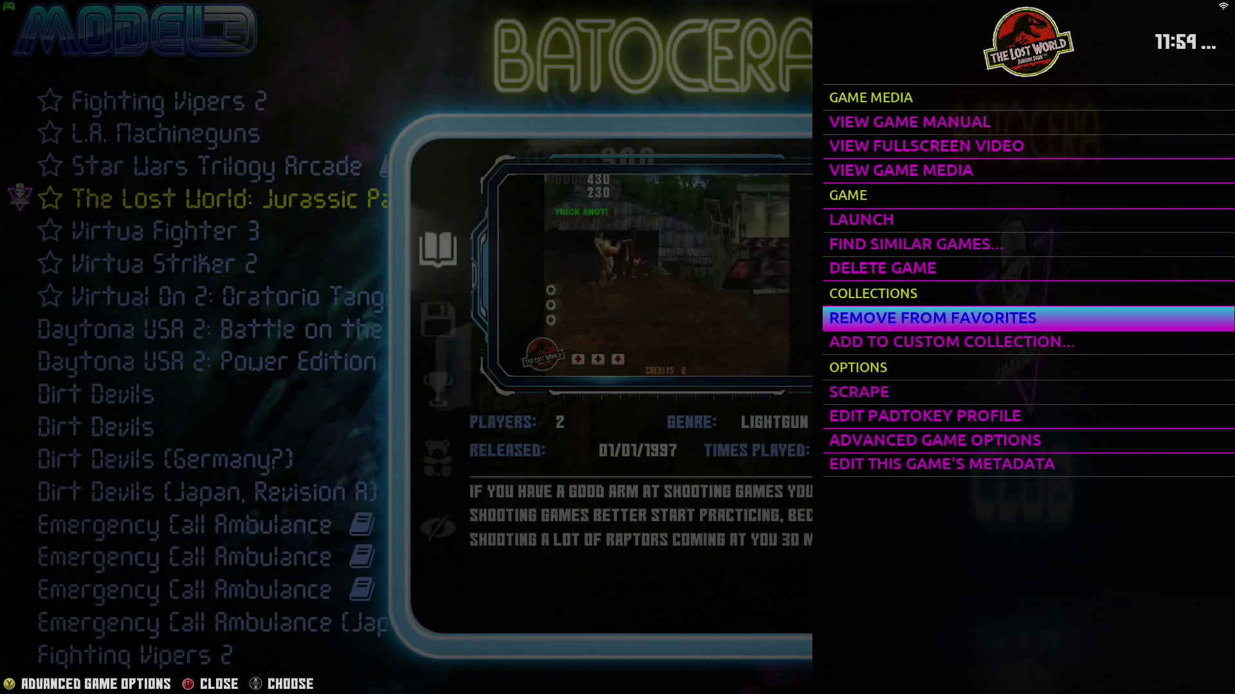
key("Return")
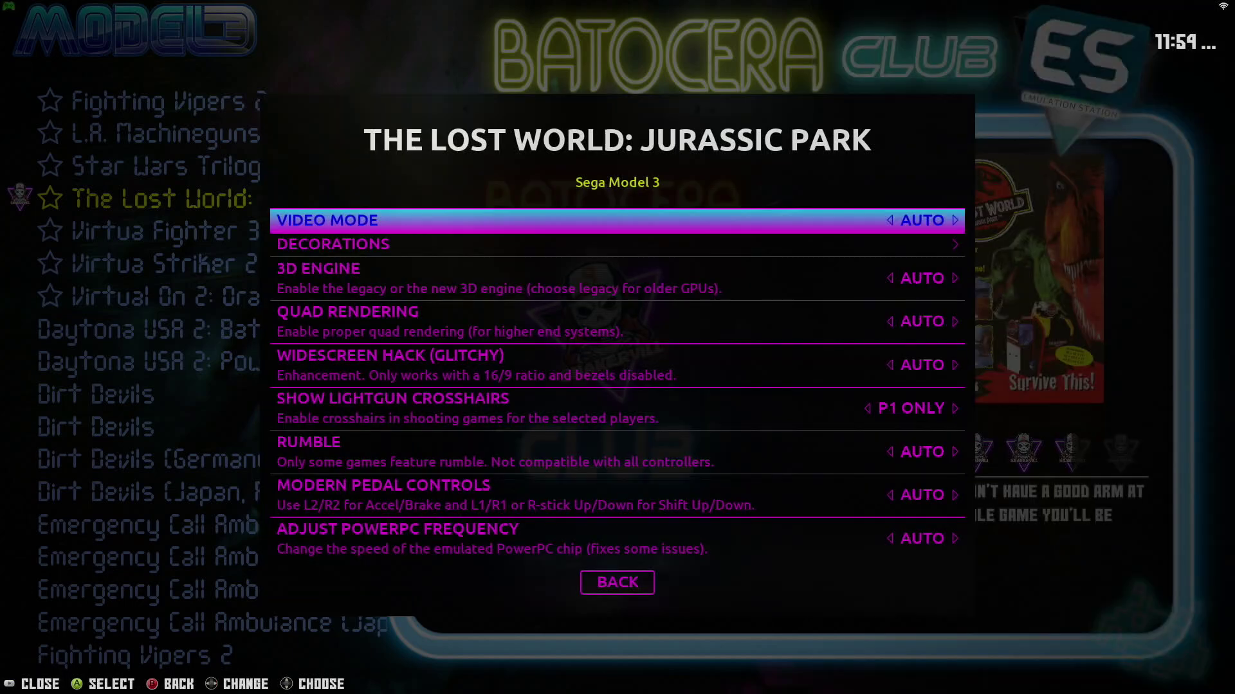
key("Down")
key("Down")
key("Down")
key("Down")
key("Down")
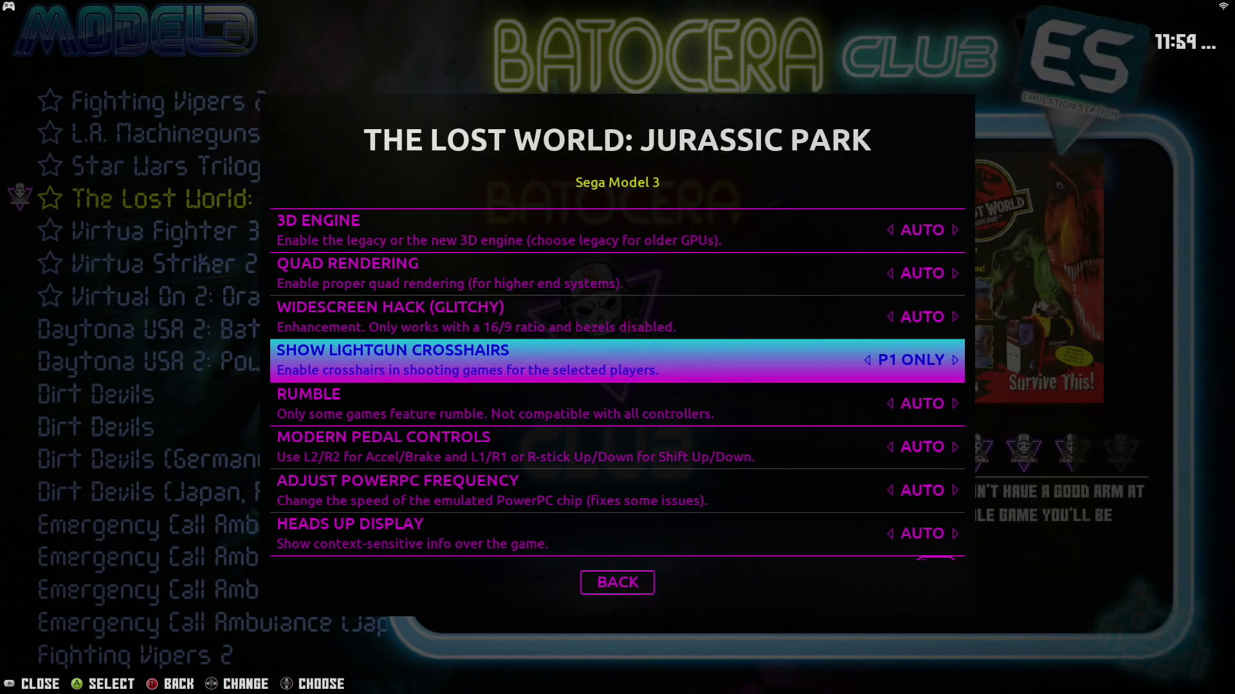
Review the Show Lightgun Crosshairs choices, select P1 Only, and close the game's advanced options.
key("Return")
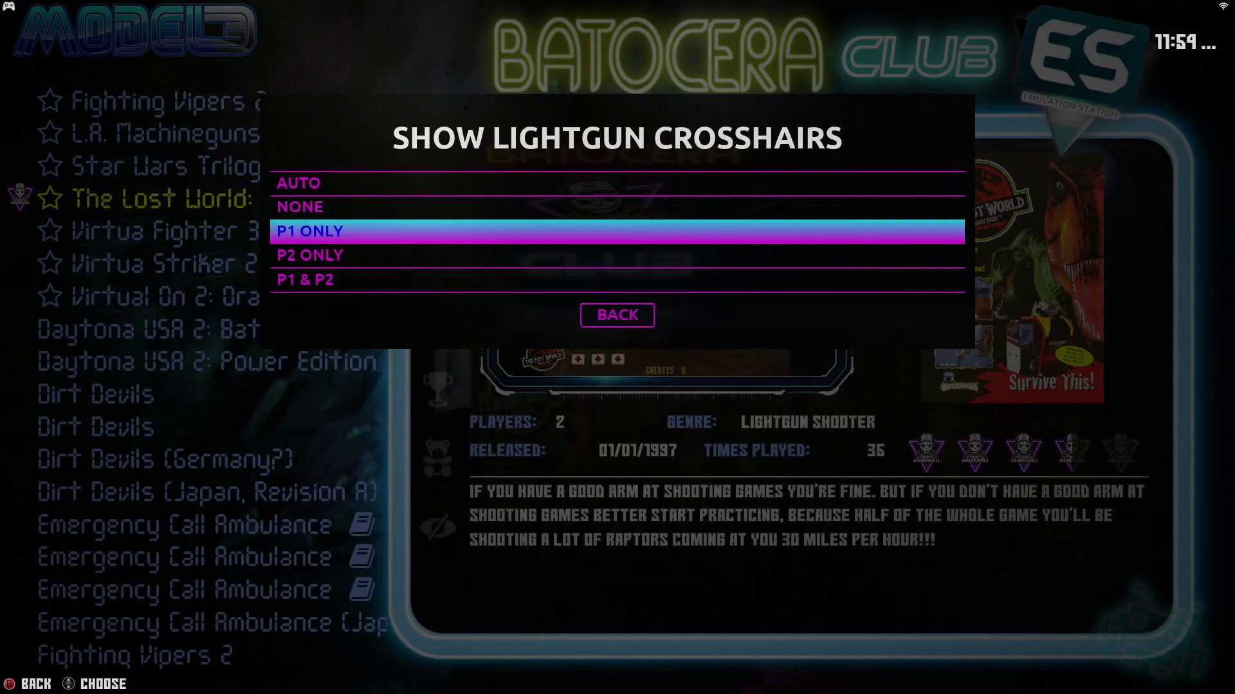
key("Down")
key("Down")
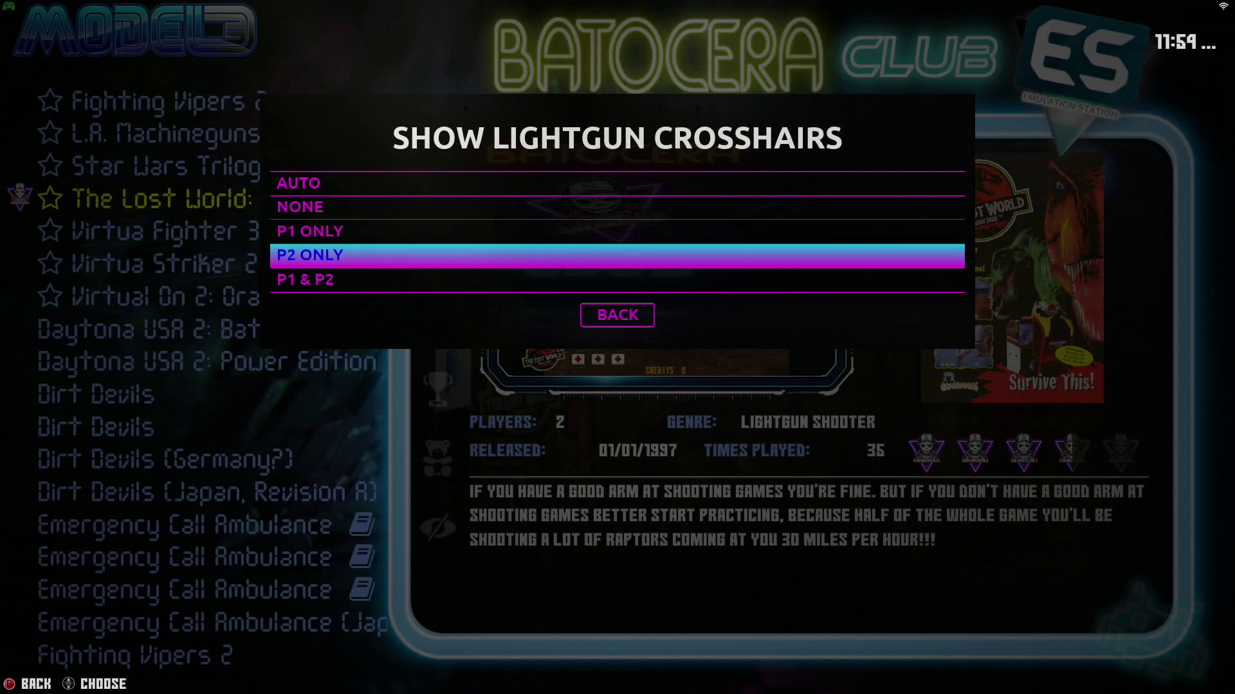
key("Up")
key("Up")
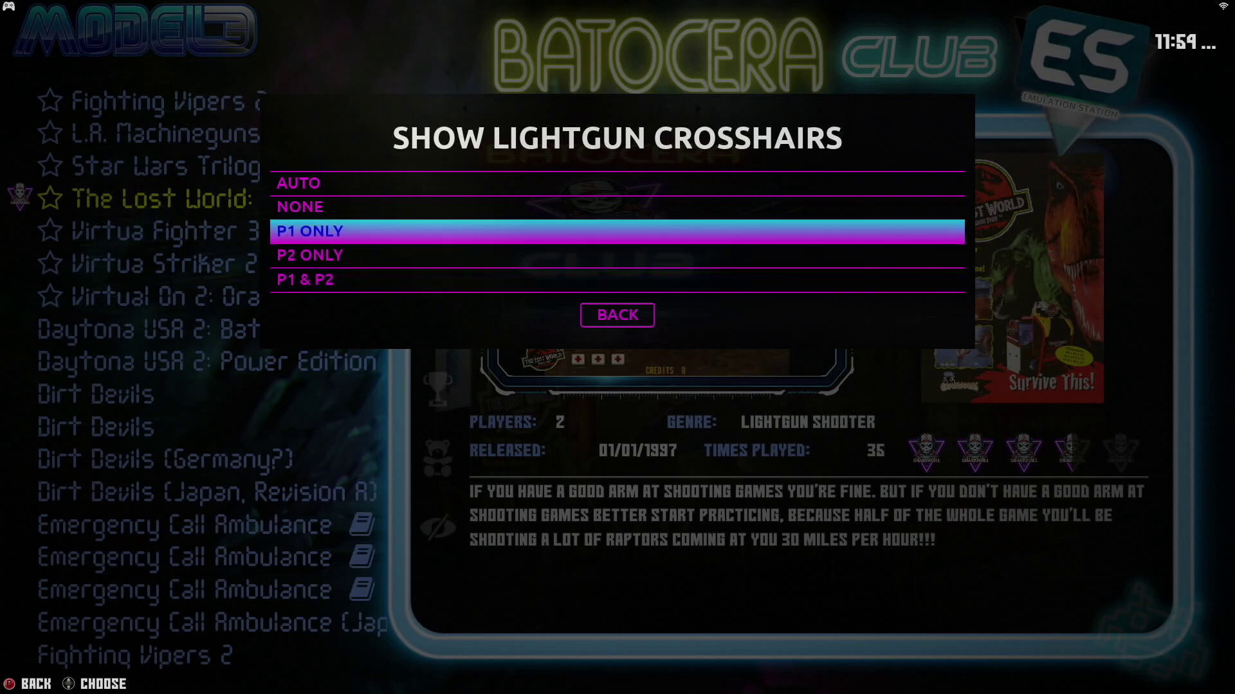
key("Return")
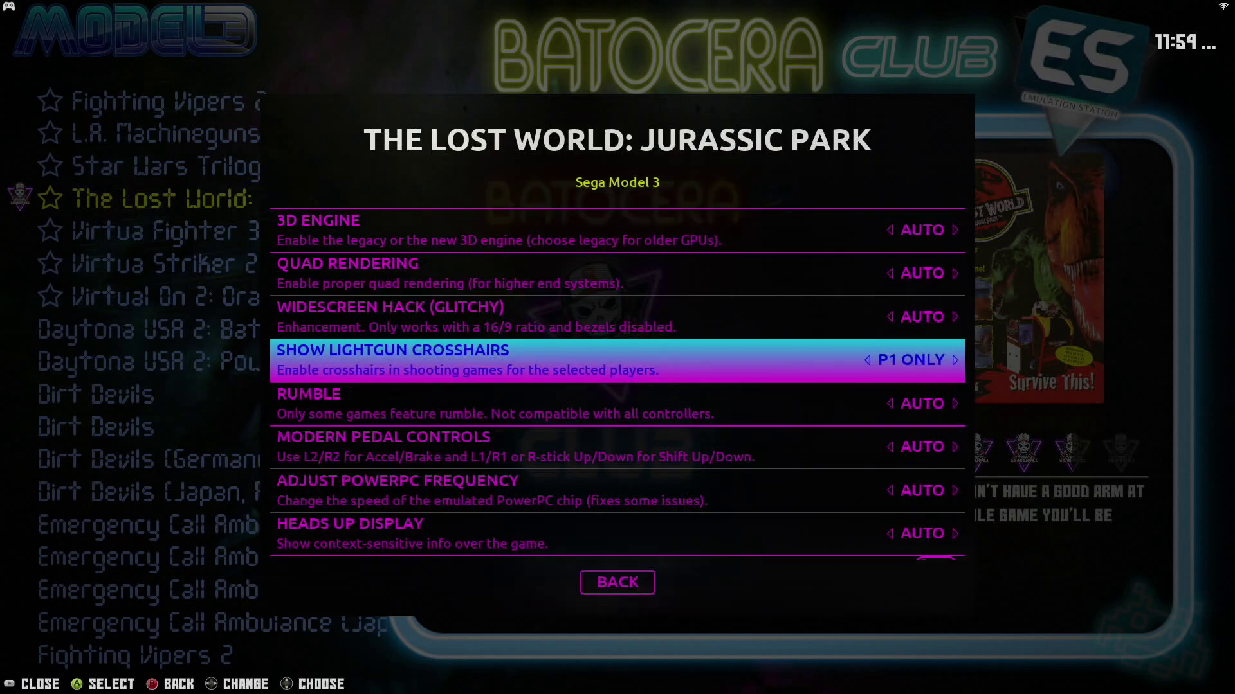
key("Escape")
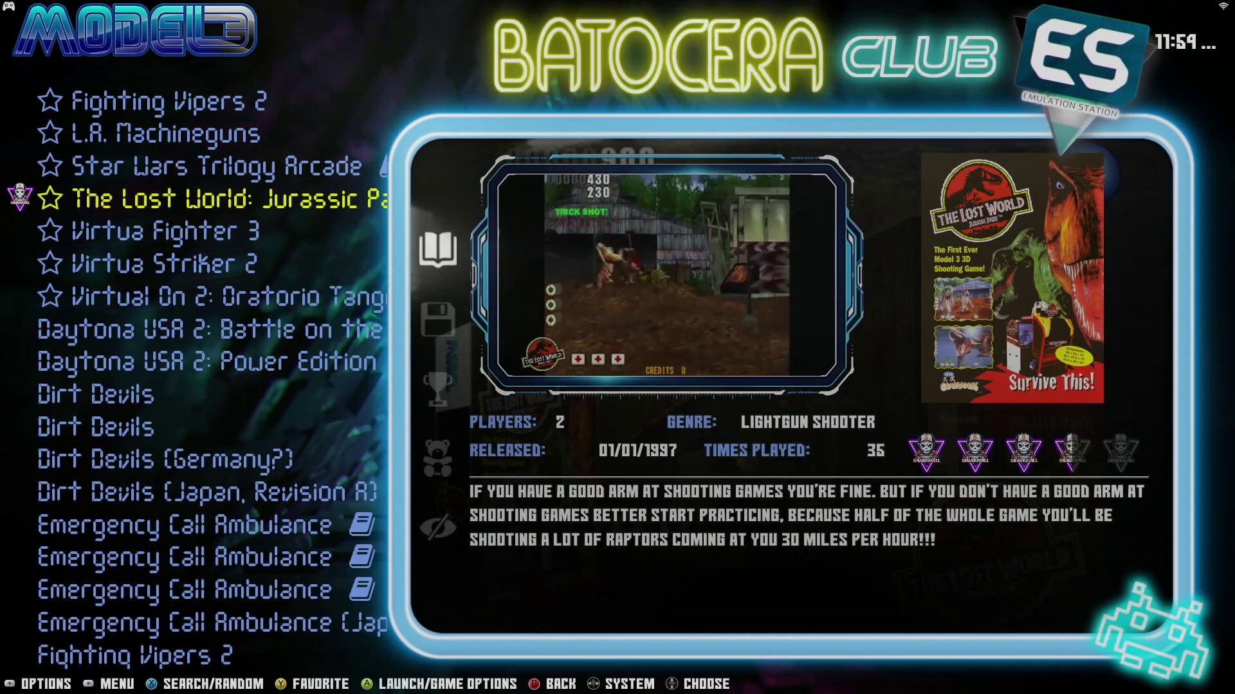
Launch The Lost World: Jurassic Park and open Gun Adjustment under Gun Setting in the game's test menu.
key("Return")
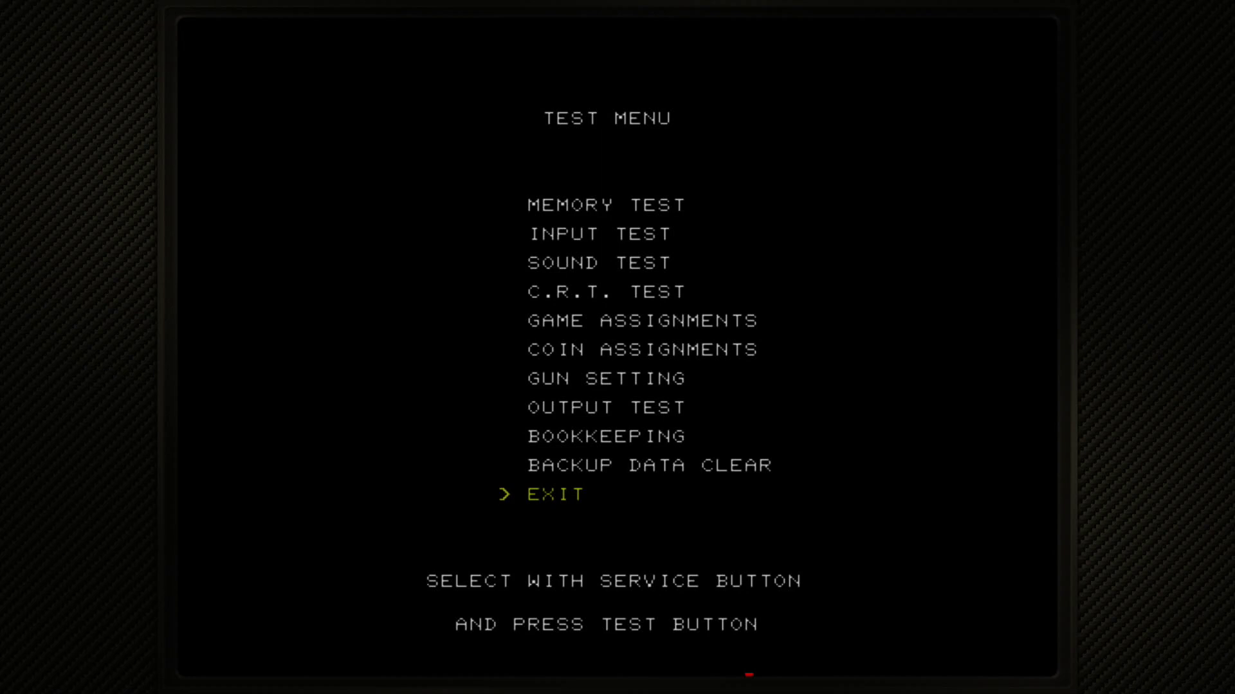
key("F1")
key("F1")
key("F1")
key("F1")
key("F1")
key("F1")
key("F1")
key("F2")
key("F1")
key("F1")
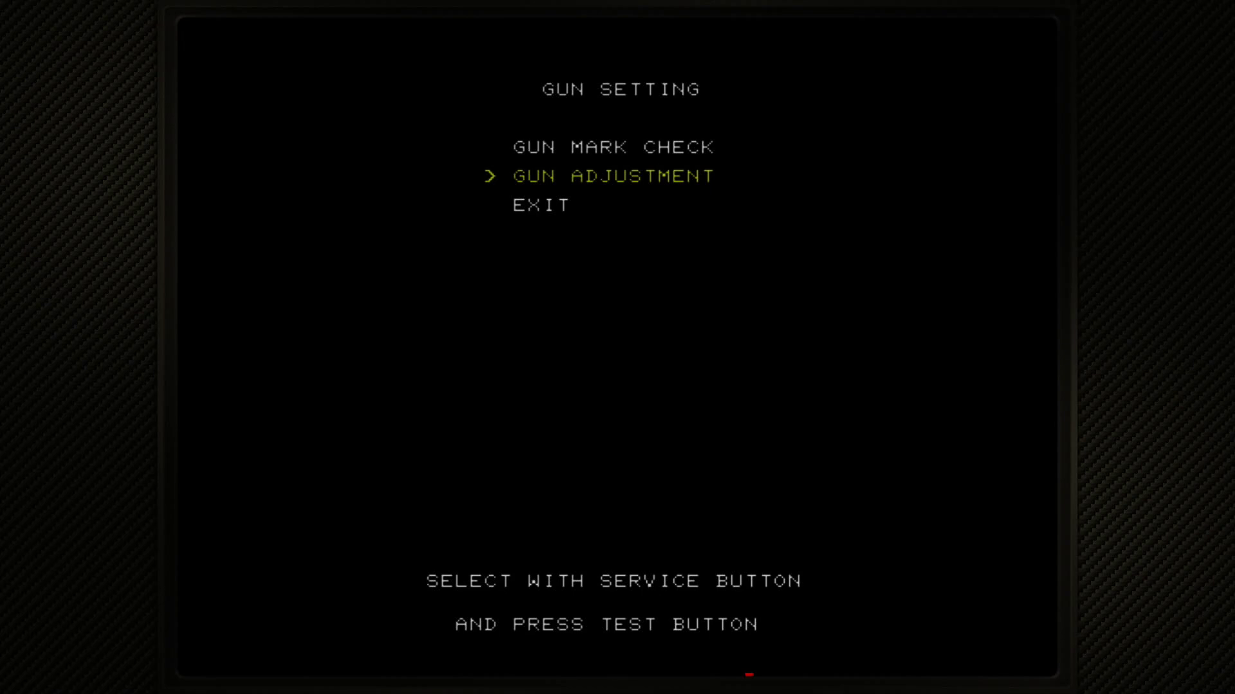
key("F2")
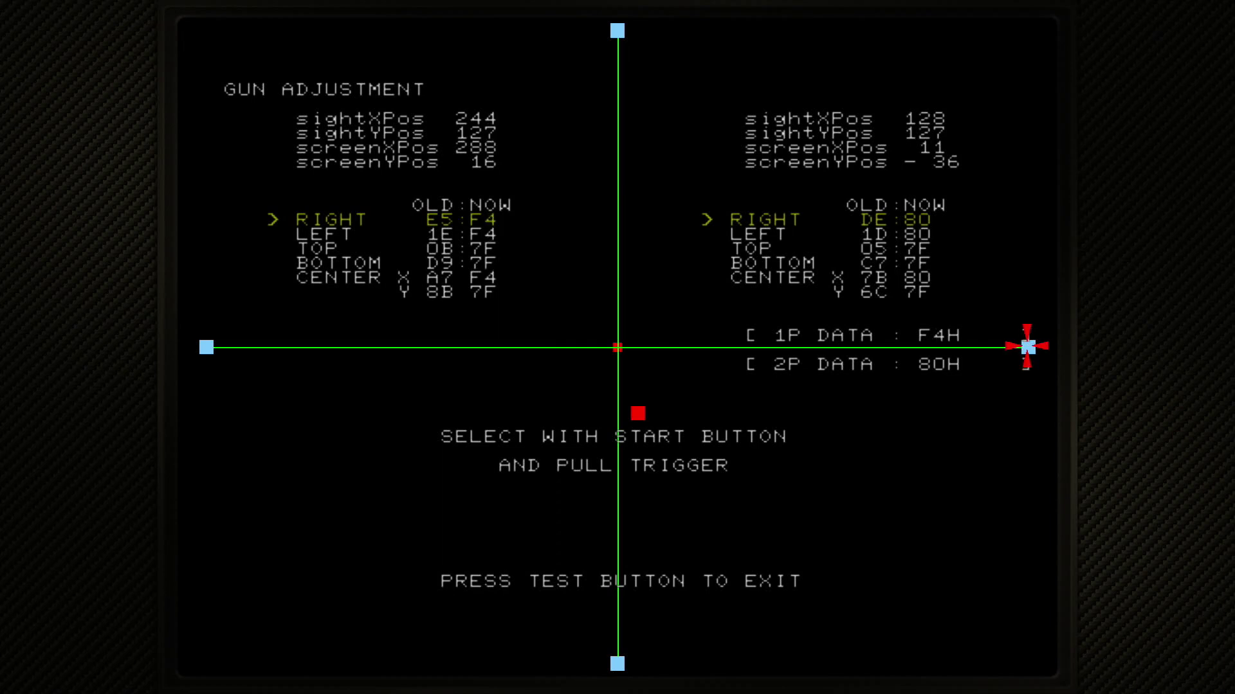
Calibrate the Player 1 gun by shooting the right, left, top, bottom and center targets in turn.
left_click(1026, 346)
key("1")
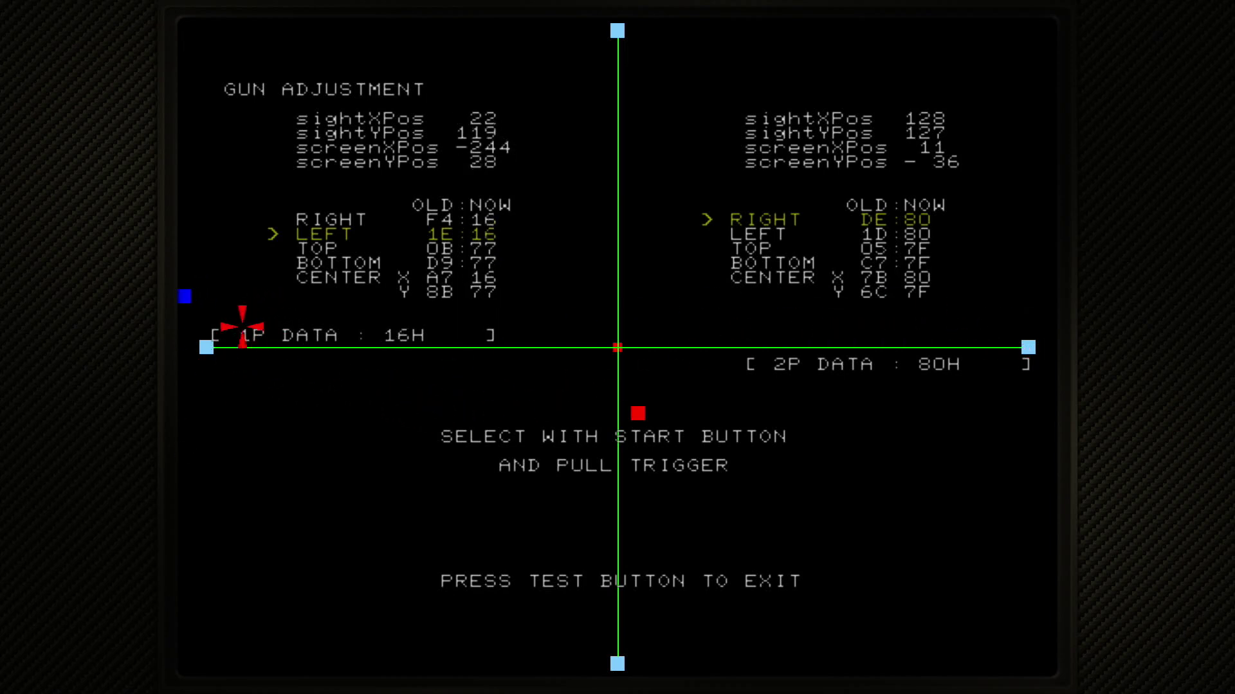
left_click(207, 343)
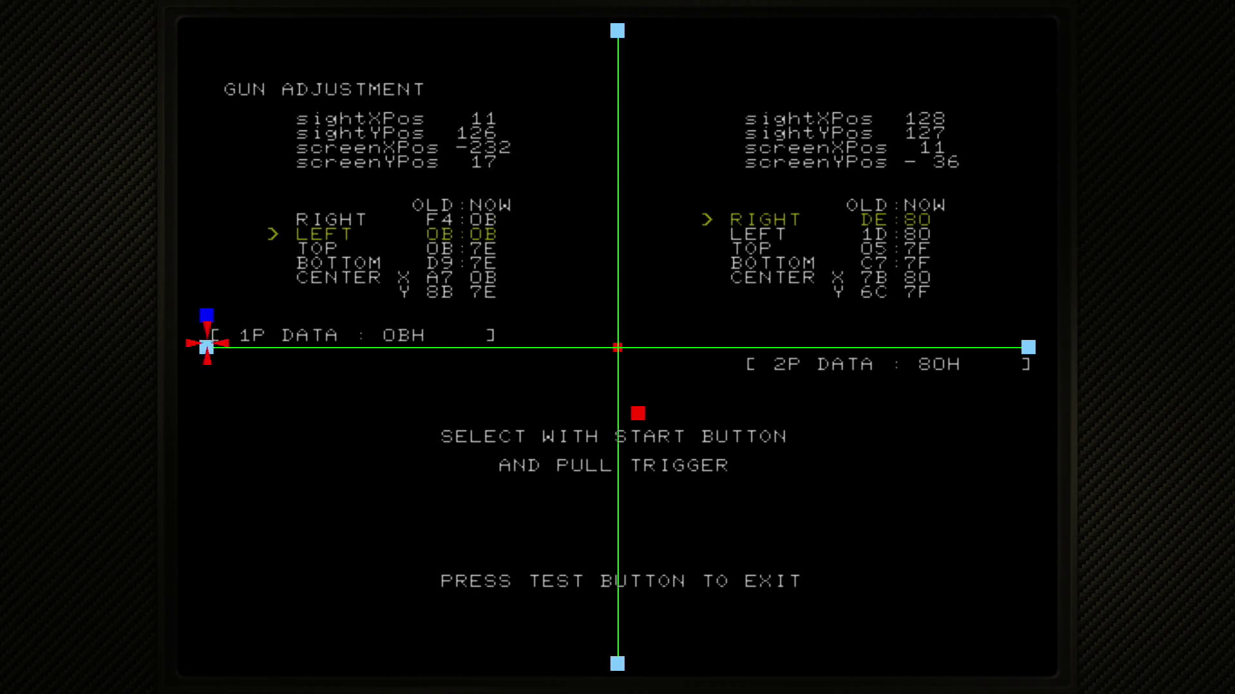
key("1")
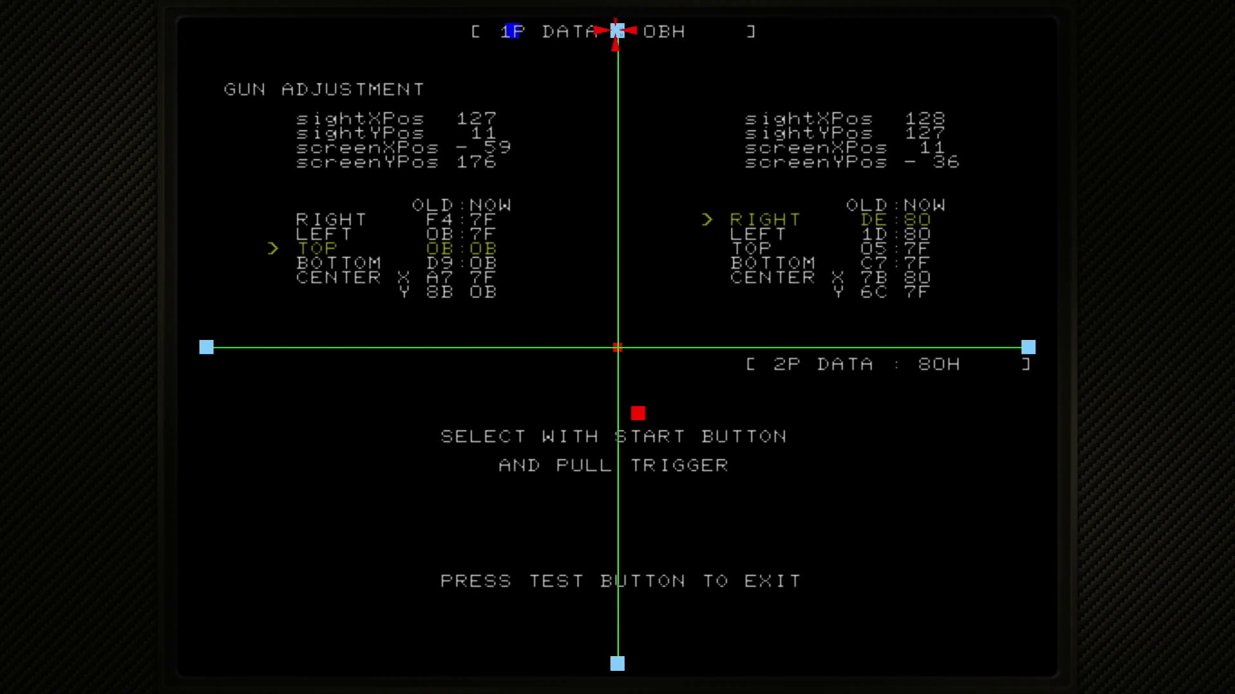
key("1")
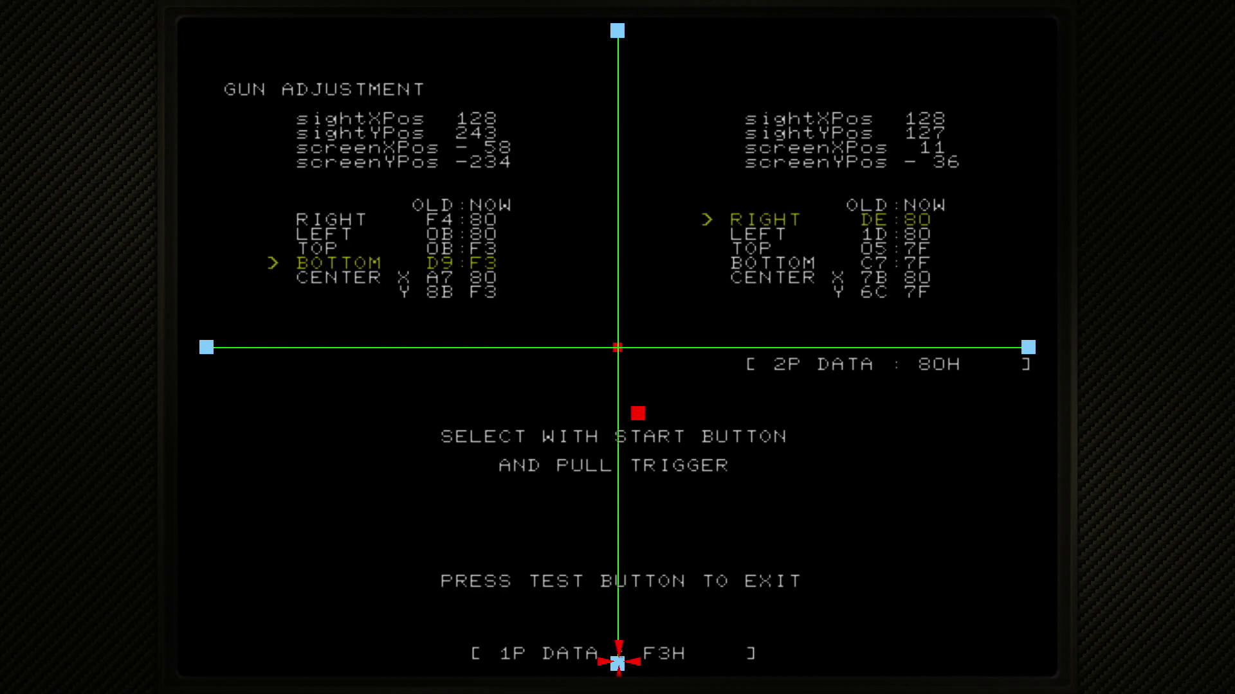
left_click(617, 663)
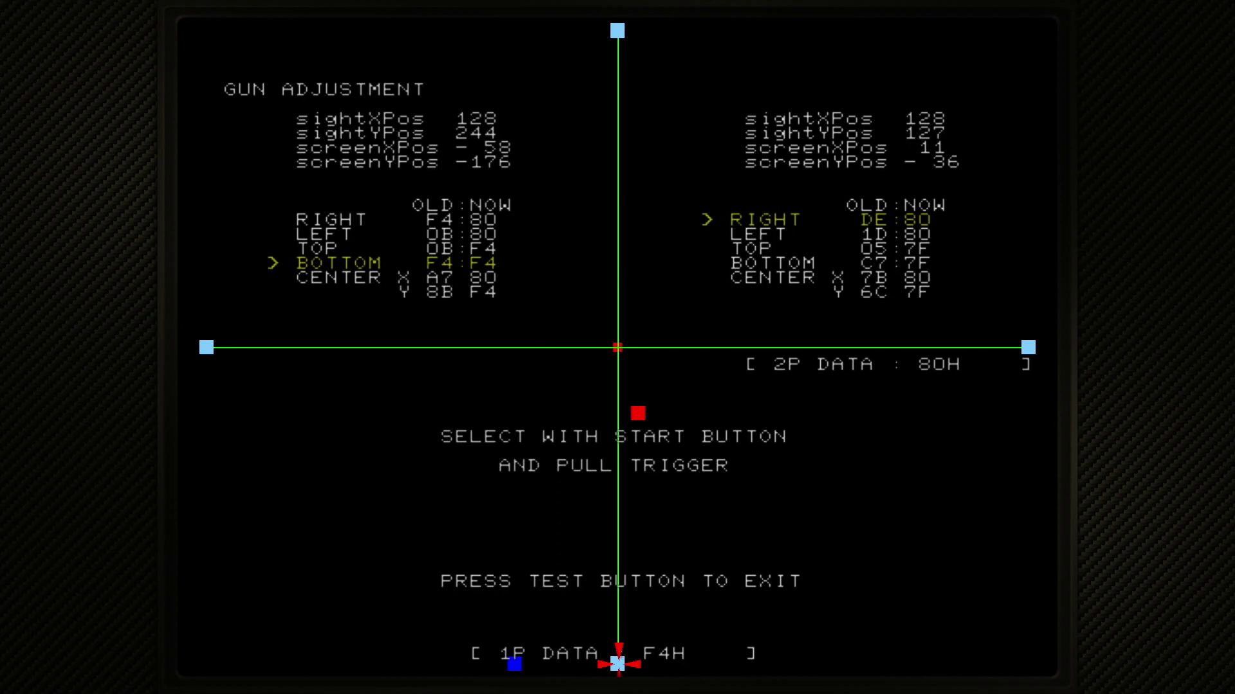
key("1")
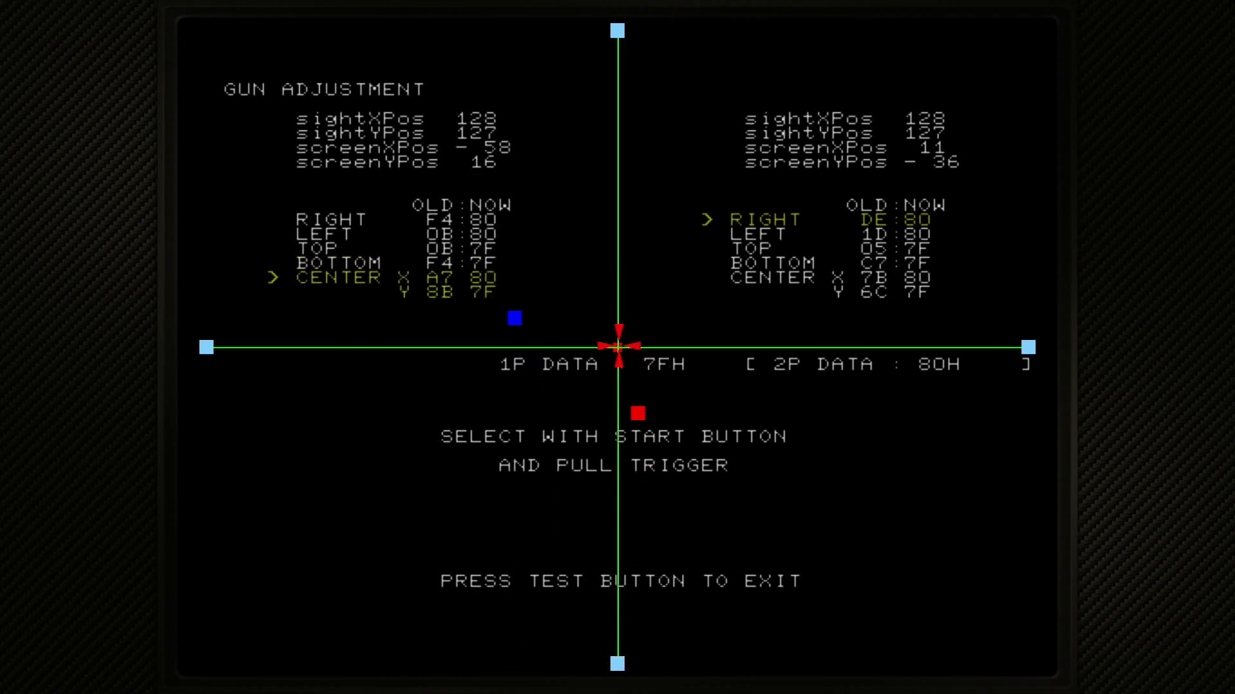
left_click(618, 347)
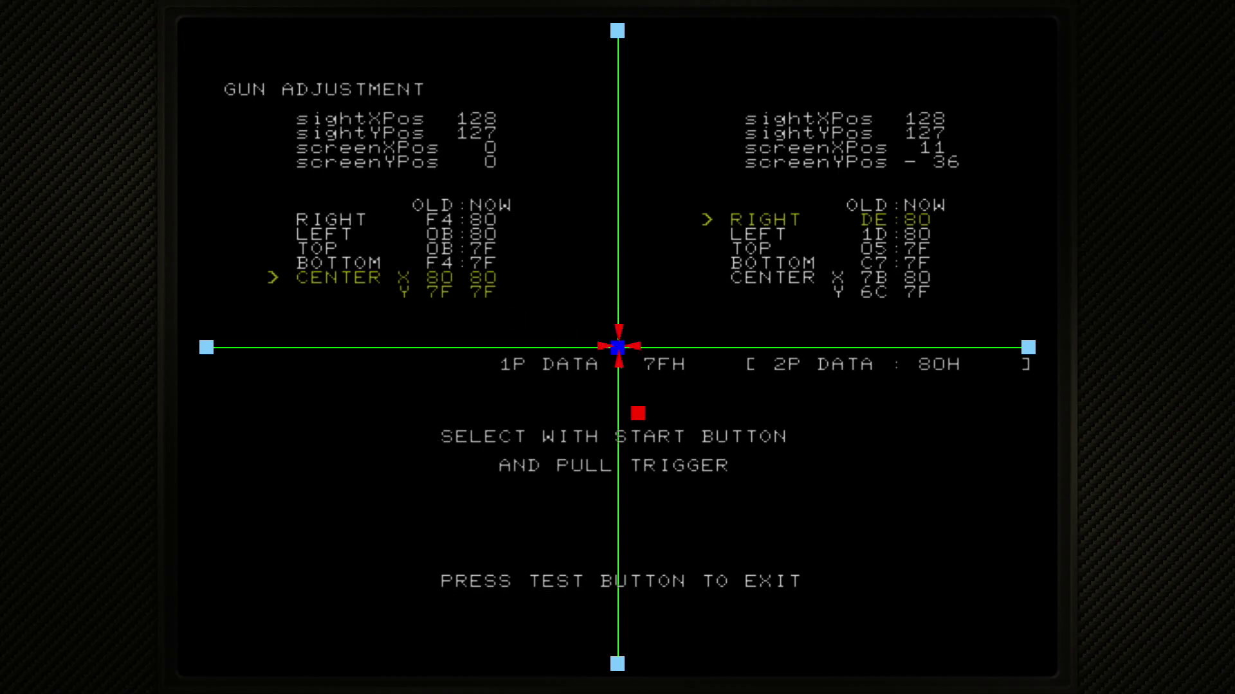
key("1")
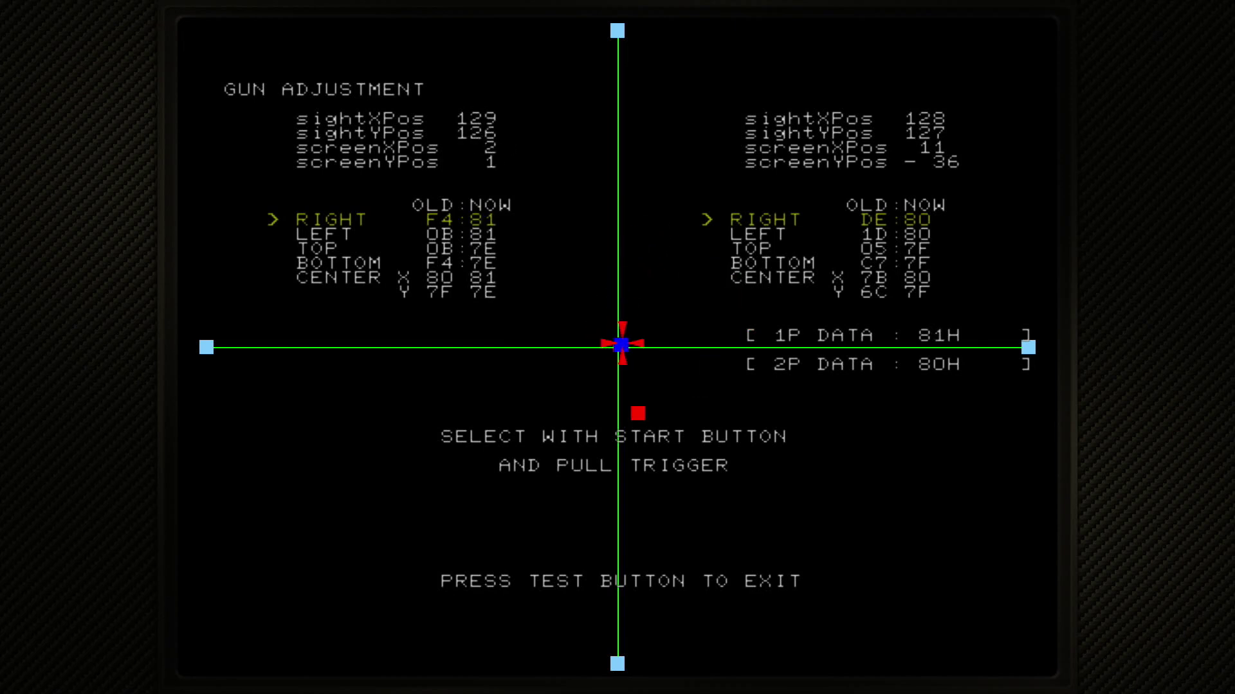
Exit Gun Adjustment, Gun Setting and the test menu to return to the game.
key("F2")
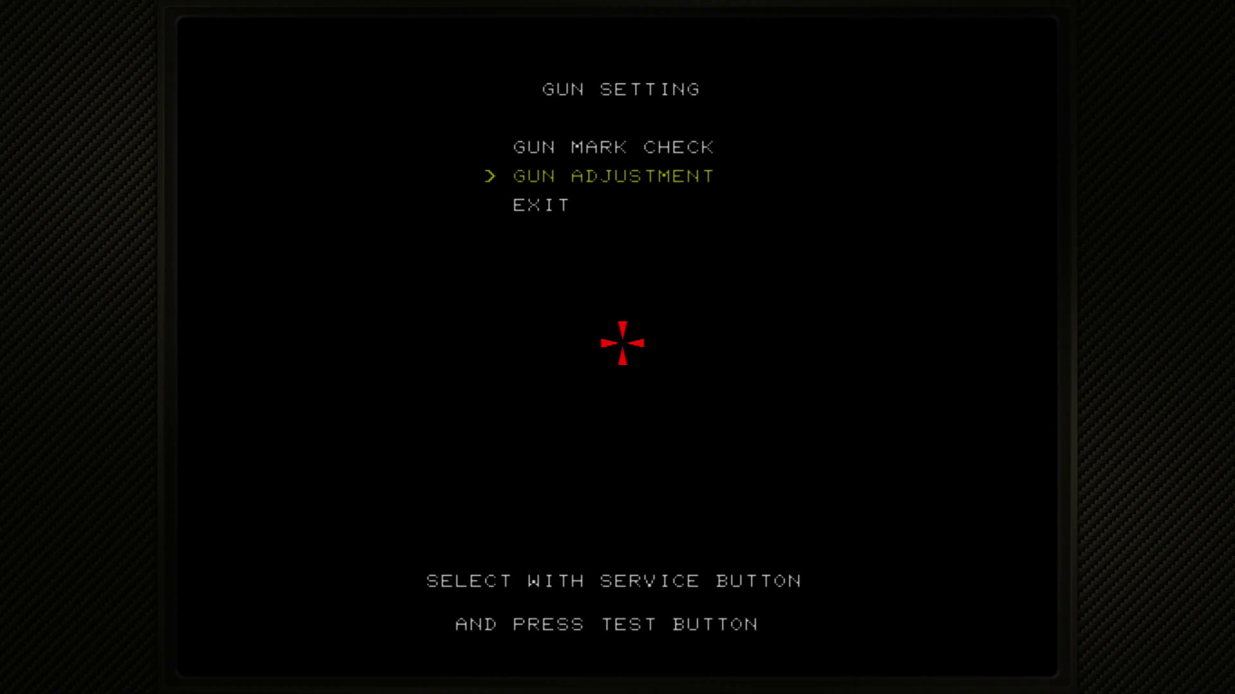
key("9")
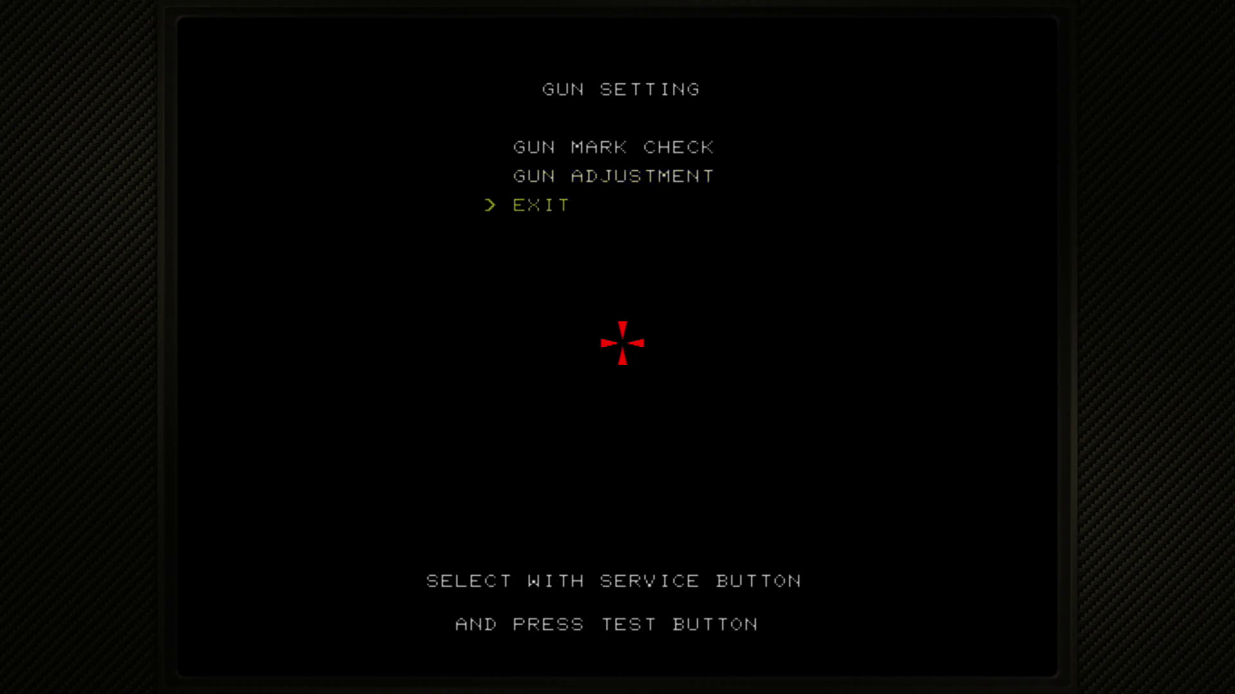
key("F2")
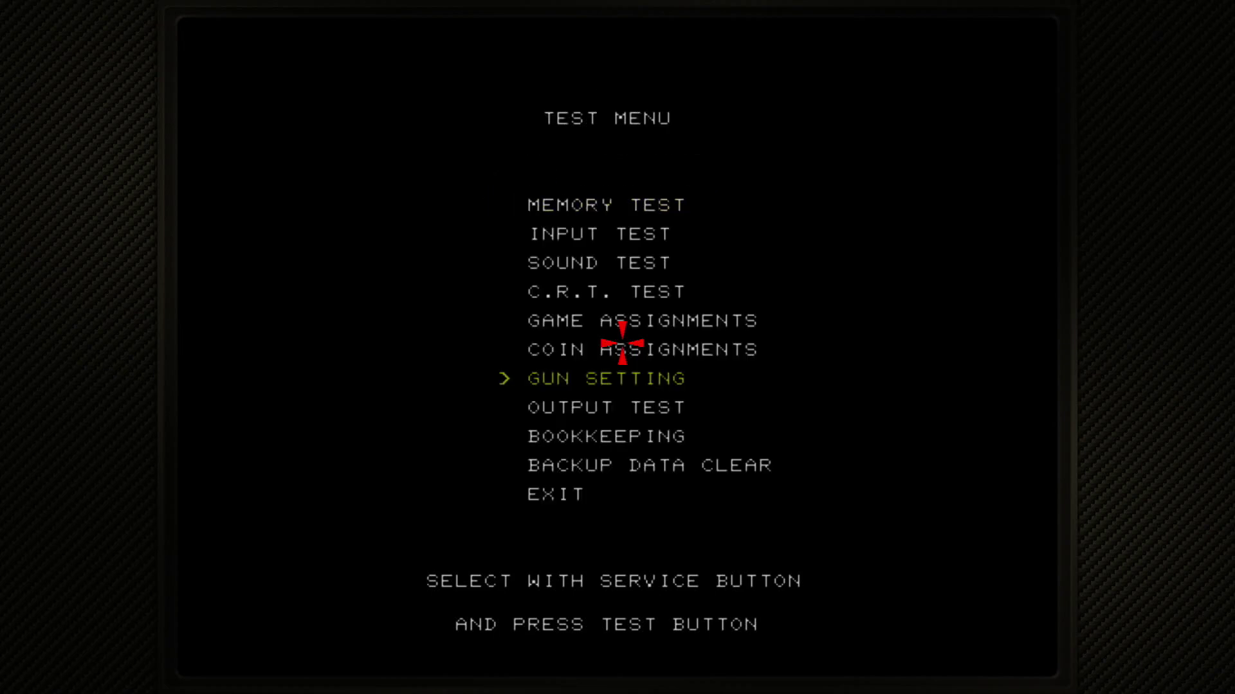
key("9")
key("9")
key("9")
key("9")
key("F2")
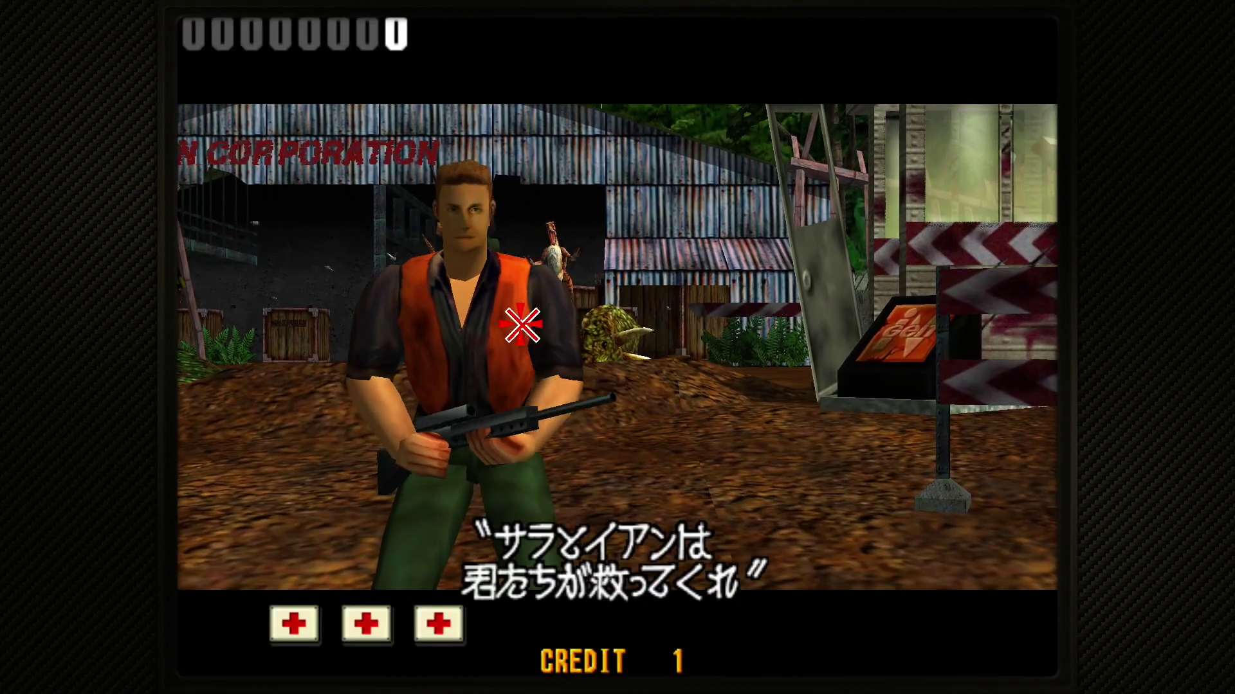
Play the opening stage, shooting and reloading to test the calibrated gun, and quit the game.
left_click(430, 285)
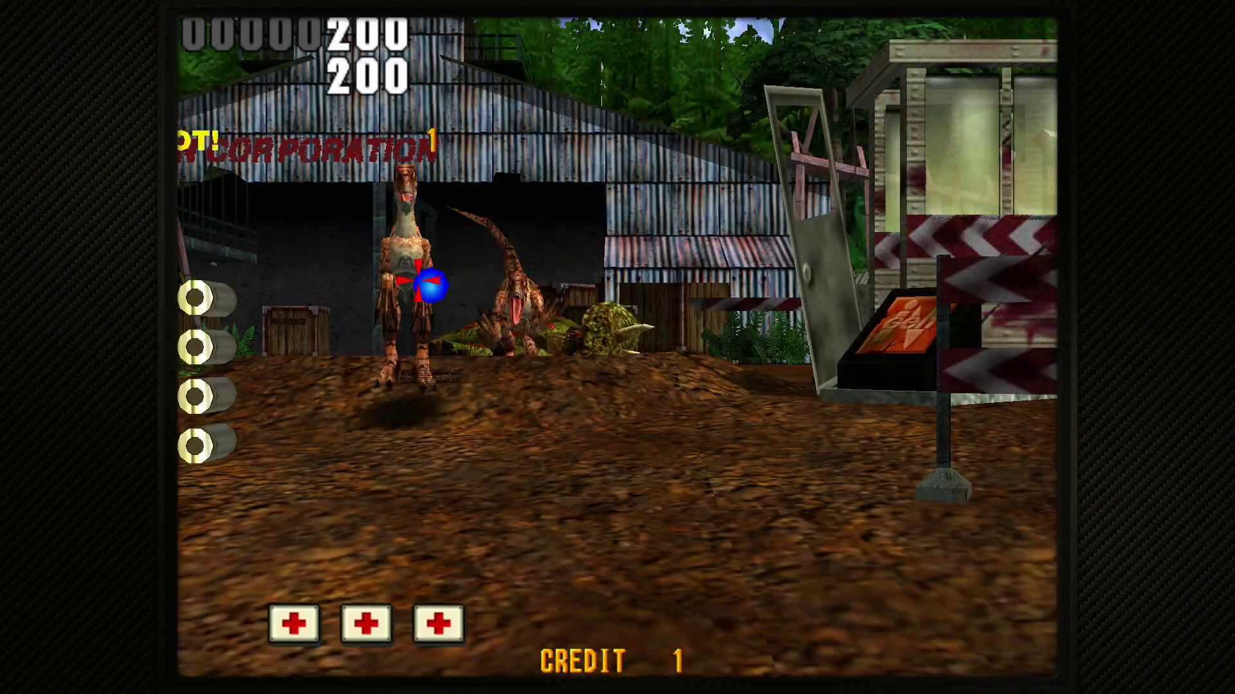
left_click(502, 268)
right_click(501, 267)
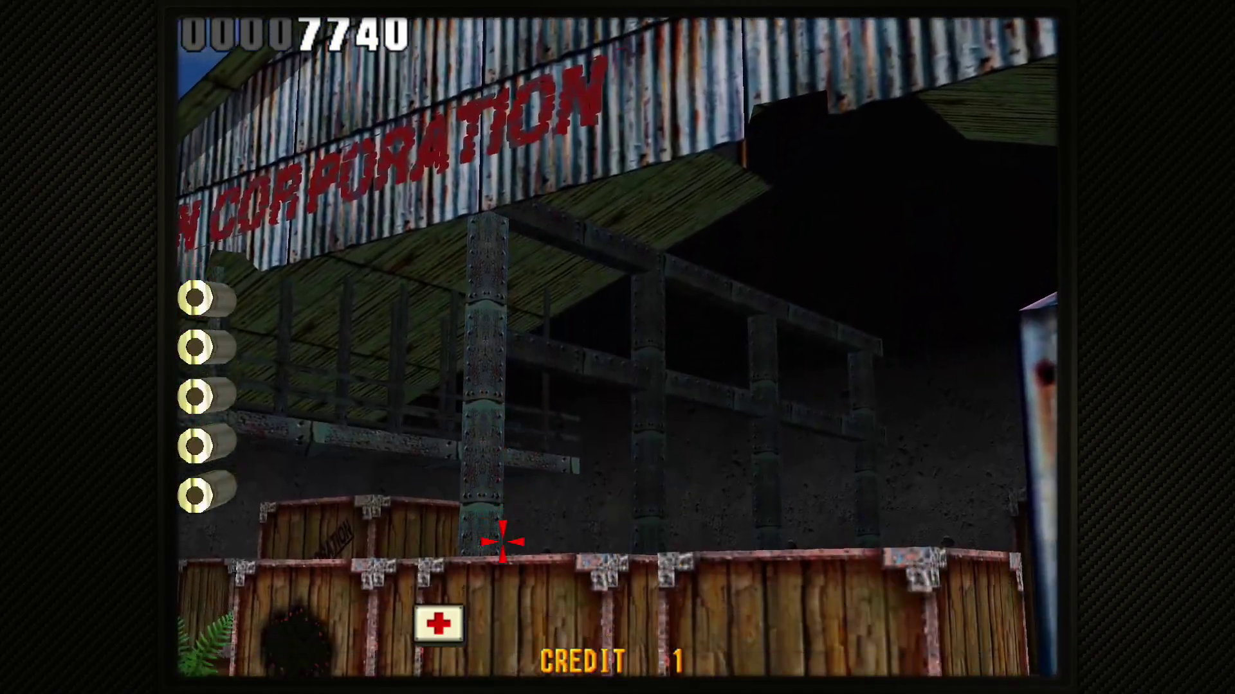
key("Escape")
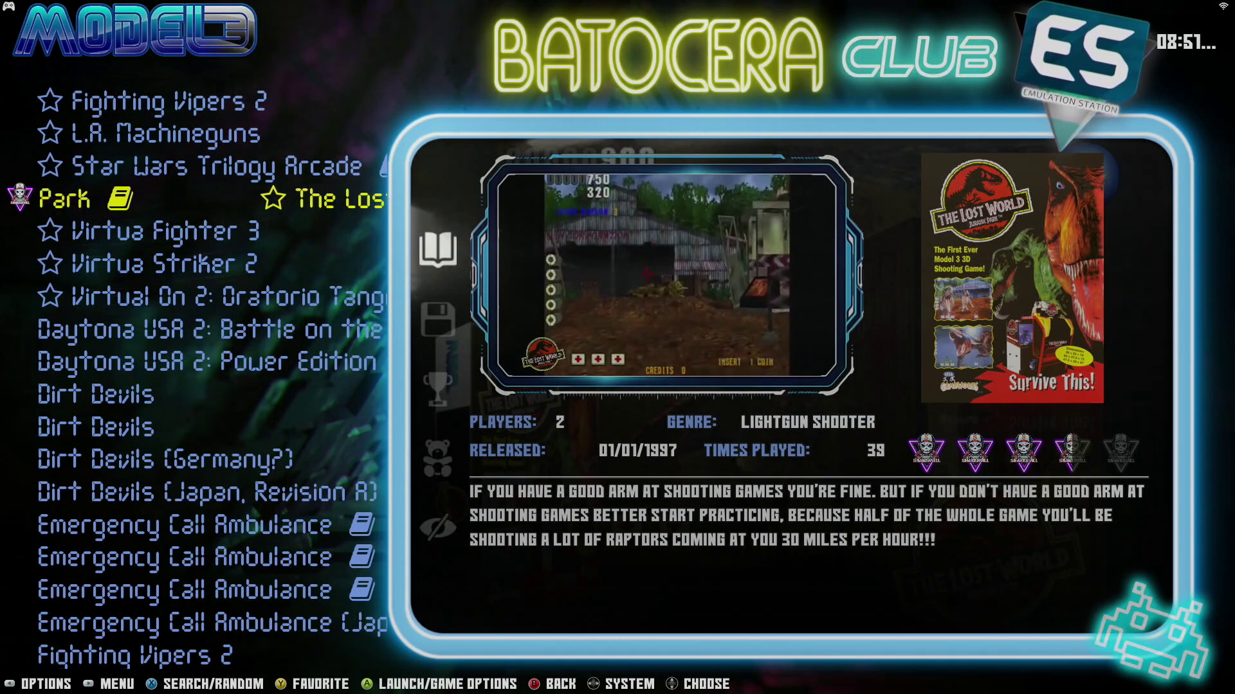
Open the SEGA-AM2 game list and look through the favorites between Gunblade NY and Virtua Cop.
key("BackSpace")
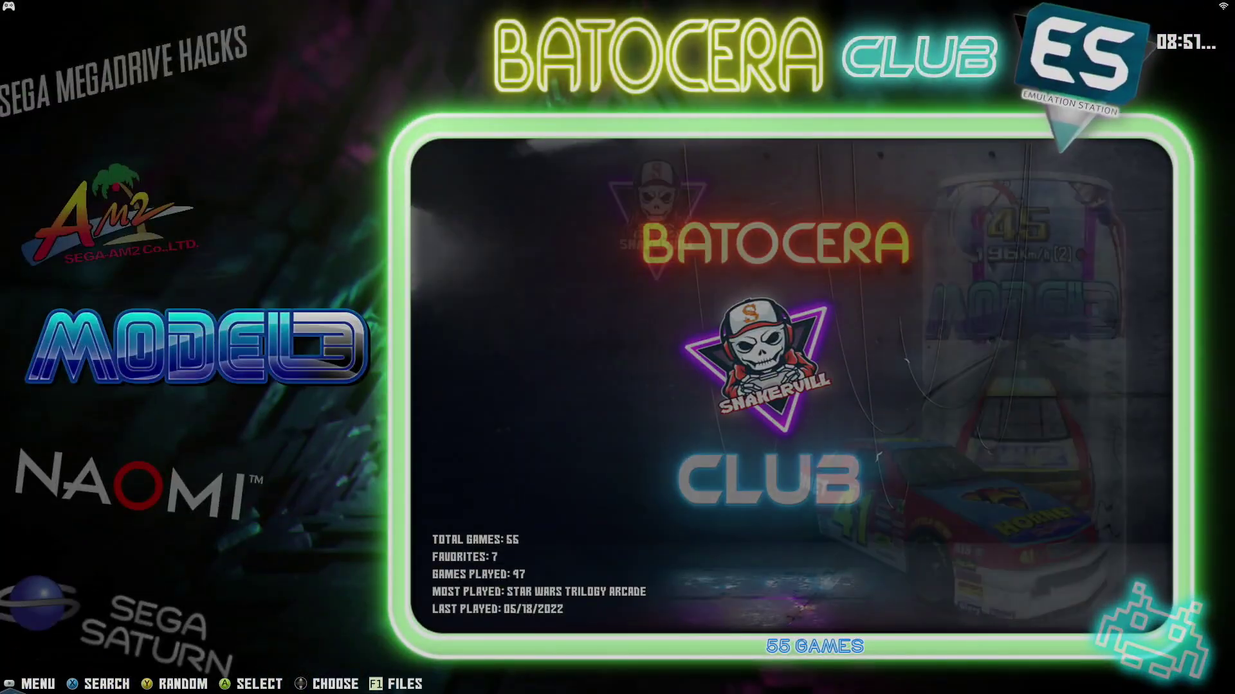
key("Up")
key("Return")
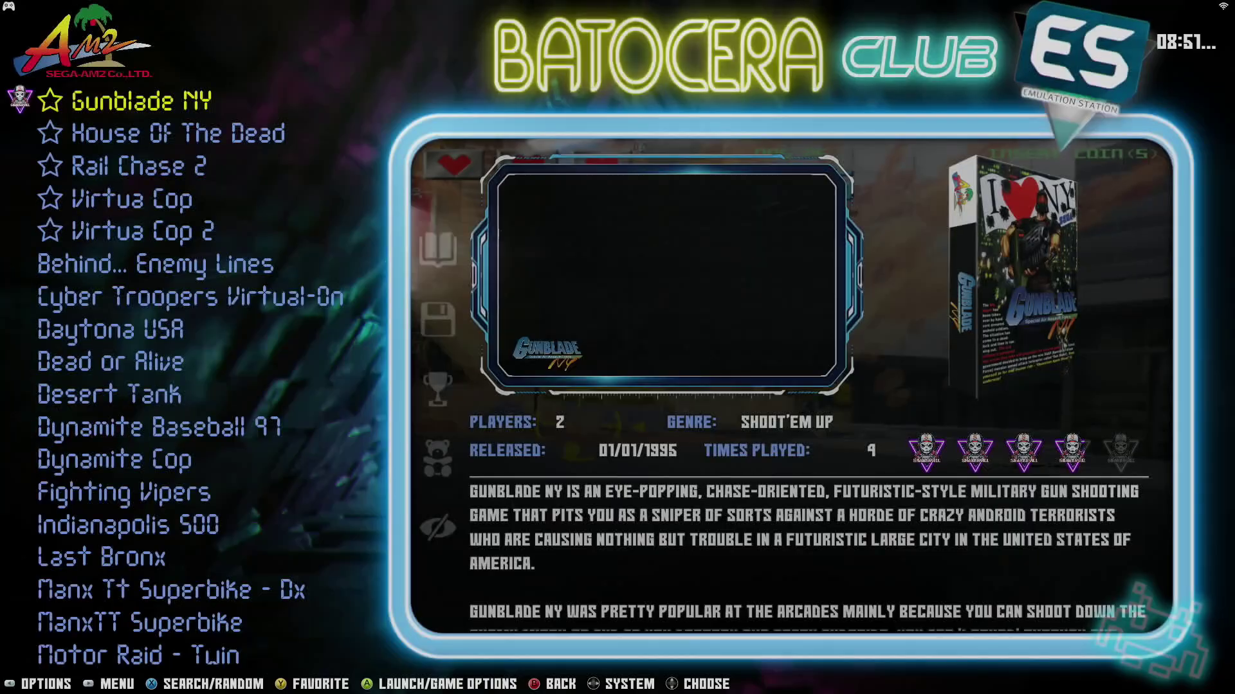
key("Down")
key("Down")
key("Down")
key("Down")
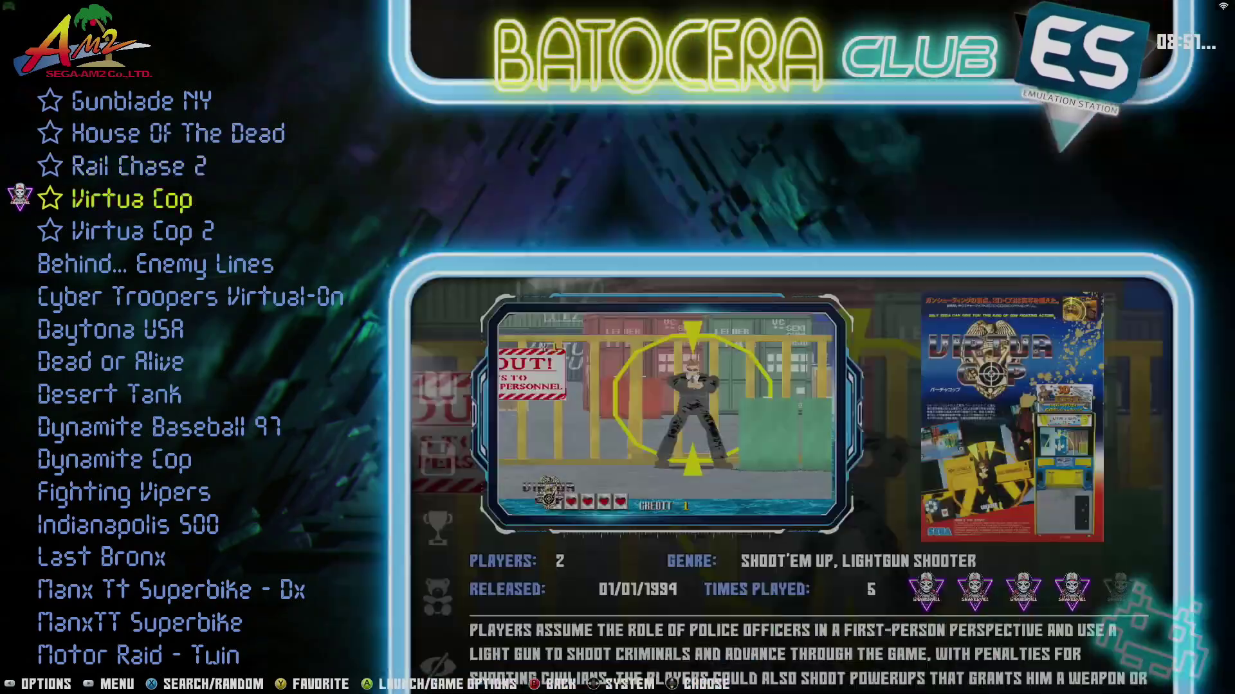
key("Up")
key("Up")
key("Up")
key("Up")
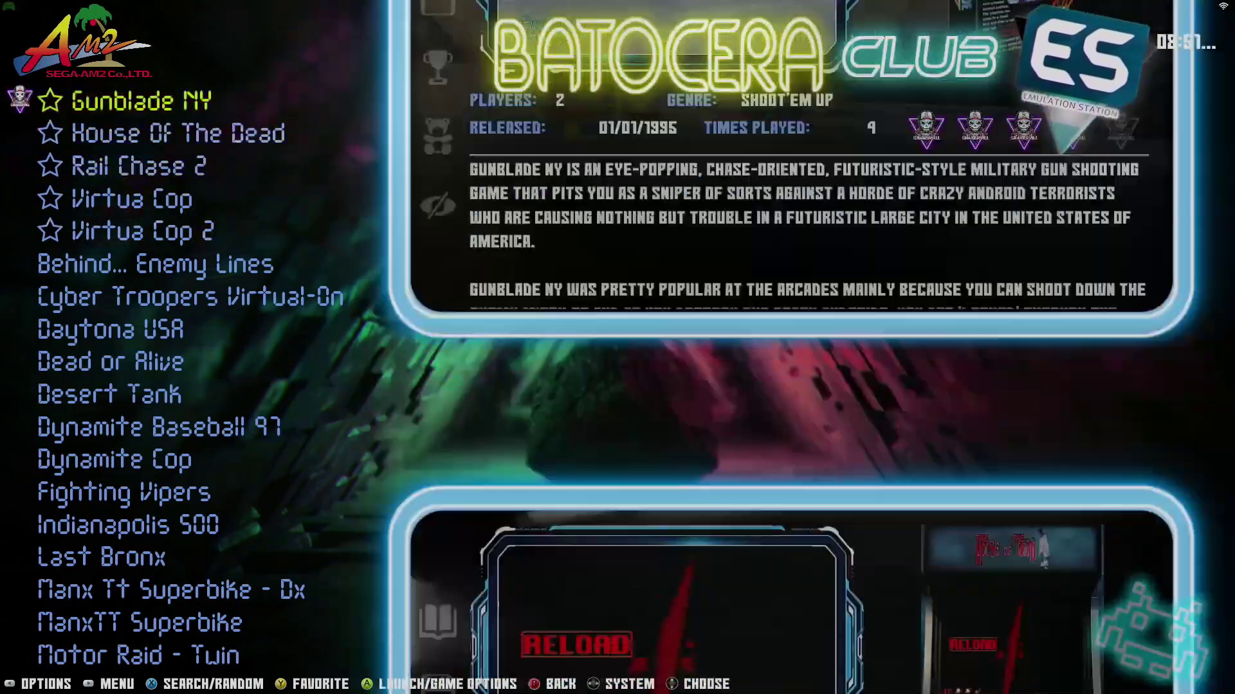
Open the metadata of Gunblade NY to check its ROM file name, and close it.
key("F2")
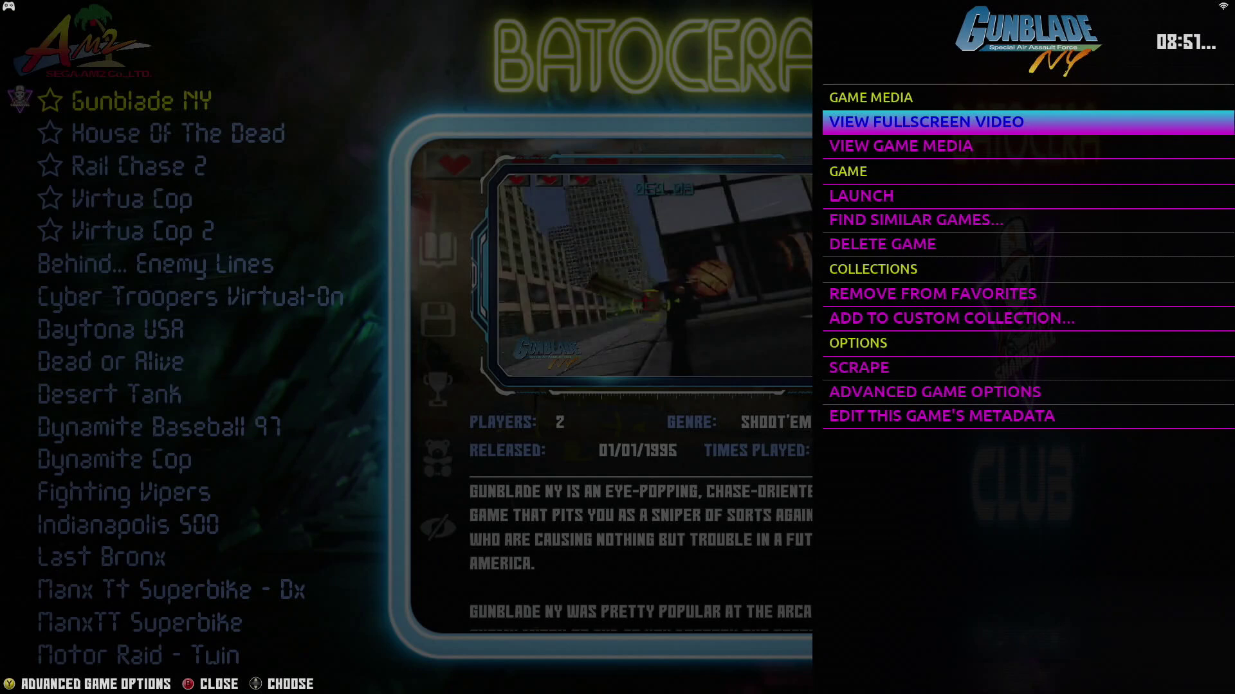
key("Up")
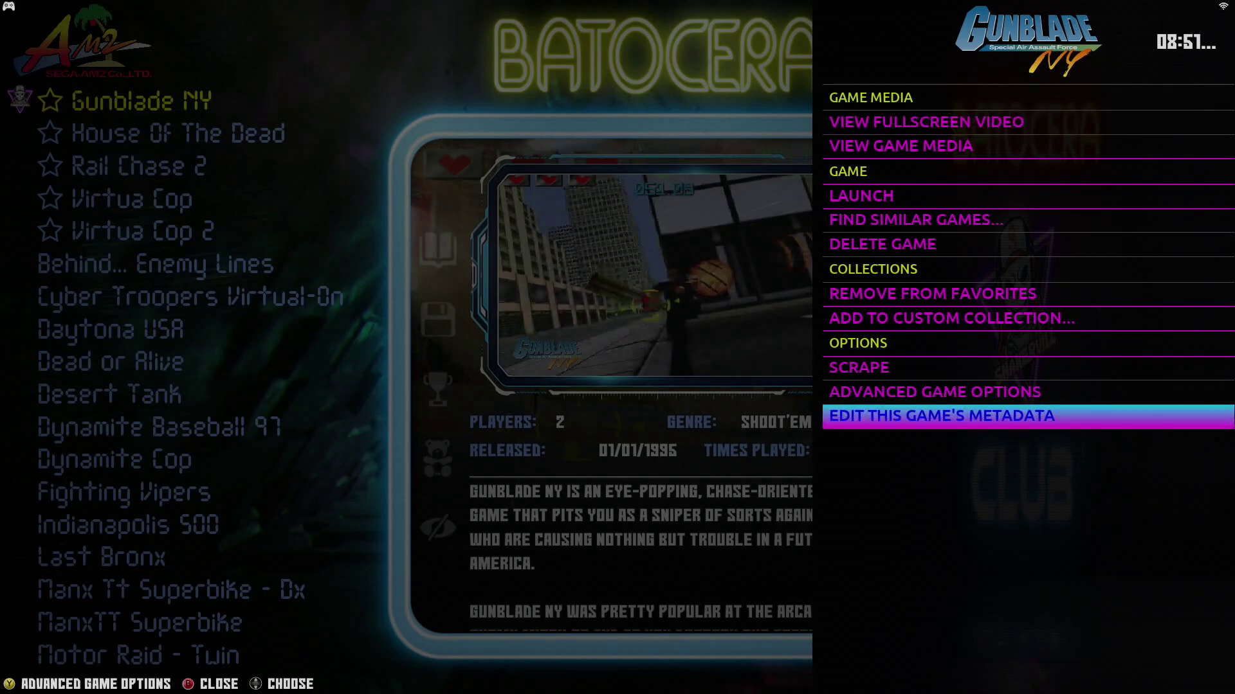
key("Return")
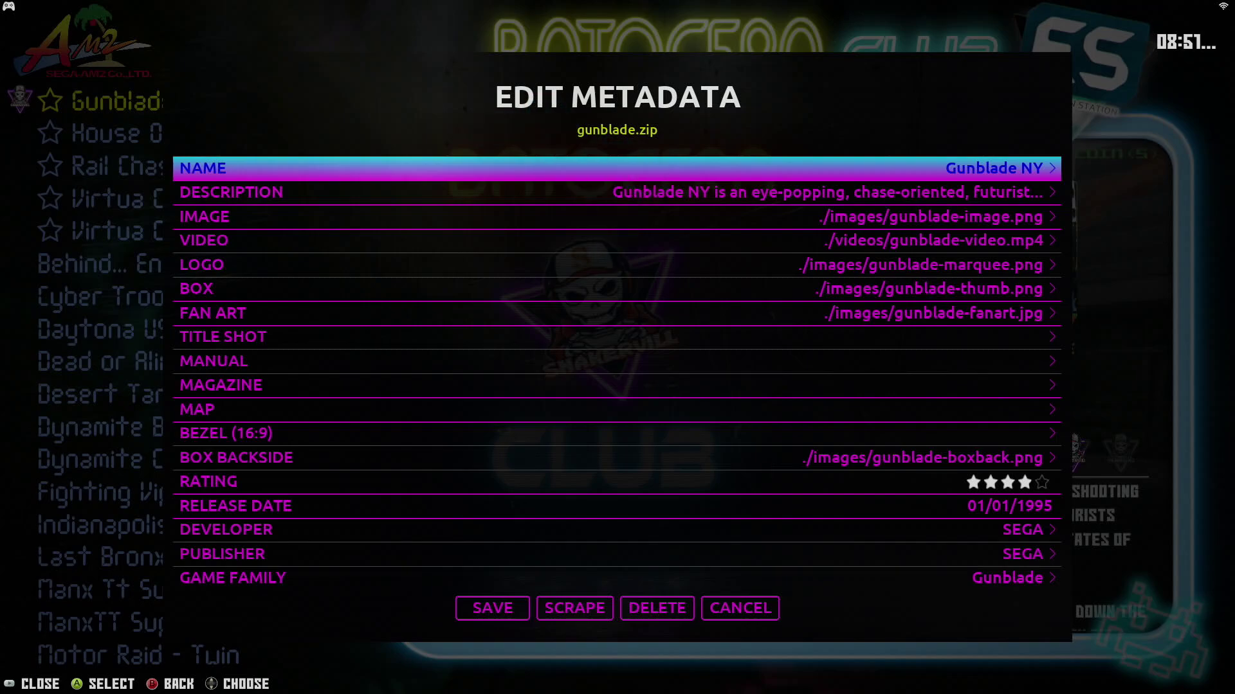
key("Escape")
key("Down")
key("Down")
key("Down")
key("Down")
key("Up")
key("Up")
key("Up")
key("Up")
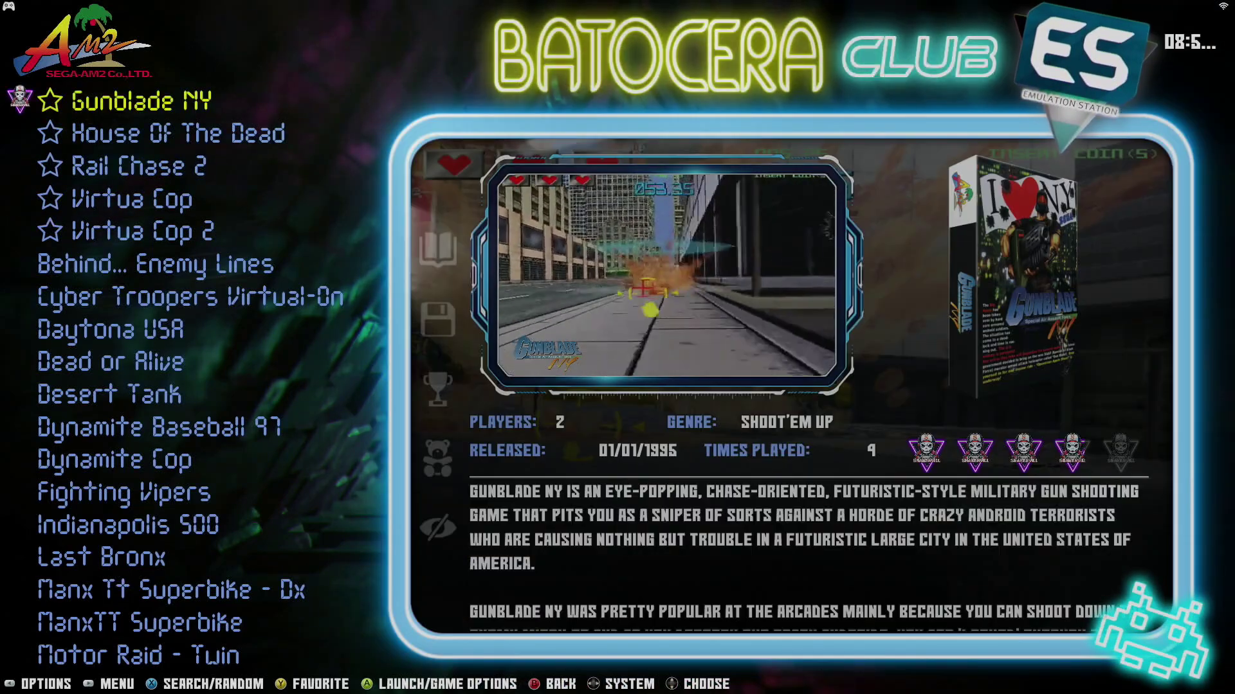
Open the file manager and copy game.zip.keys from the 0000 Backup/PadtoKey folder.
key("Escape")
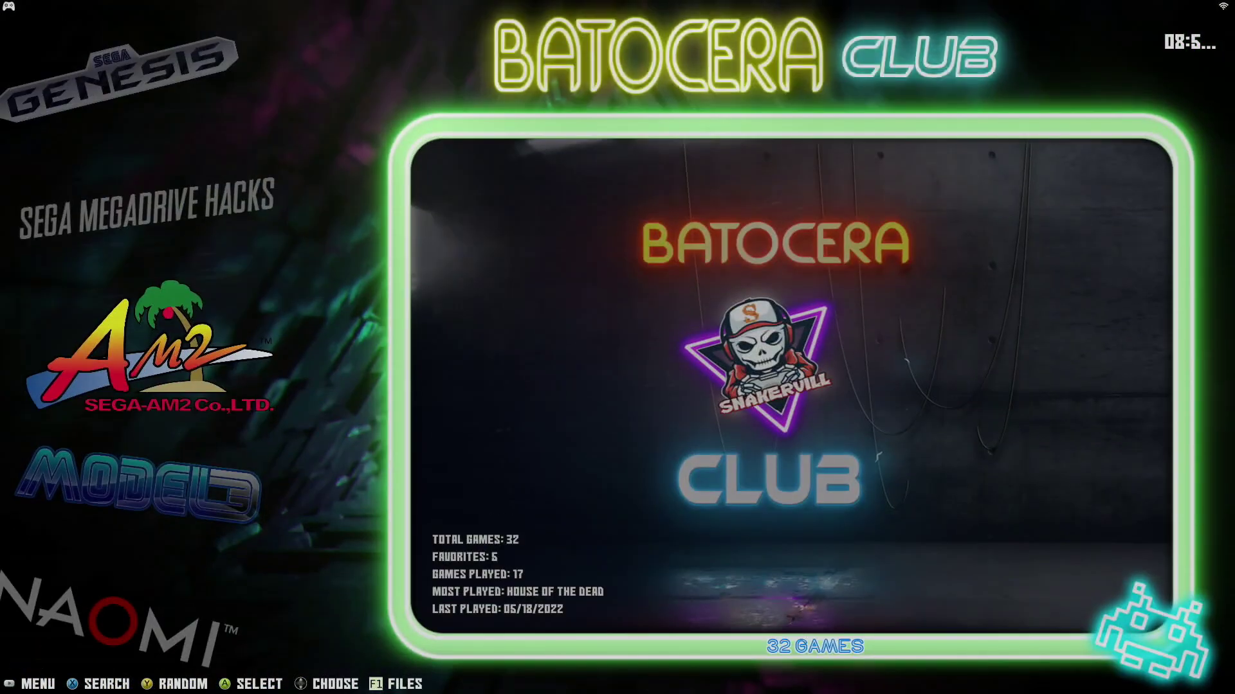
key("F1")
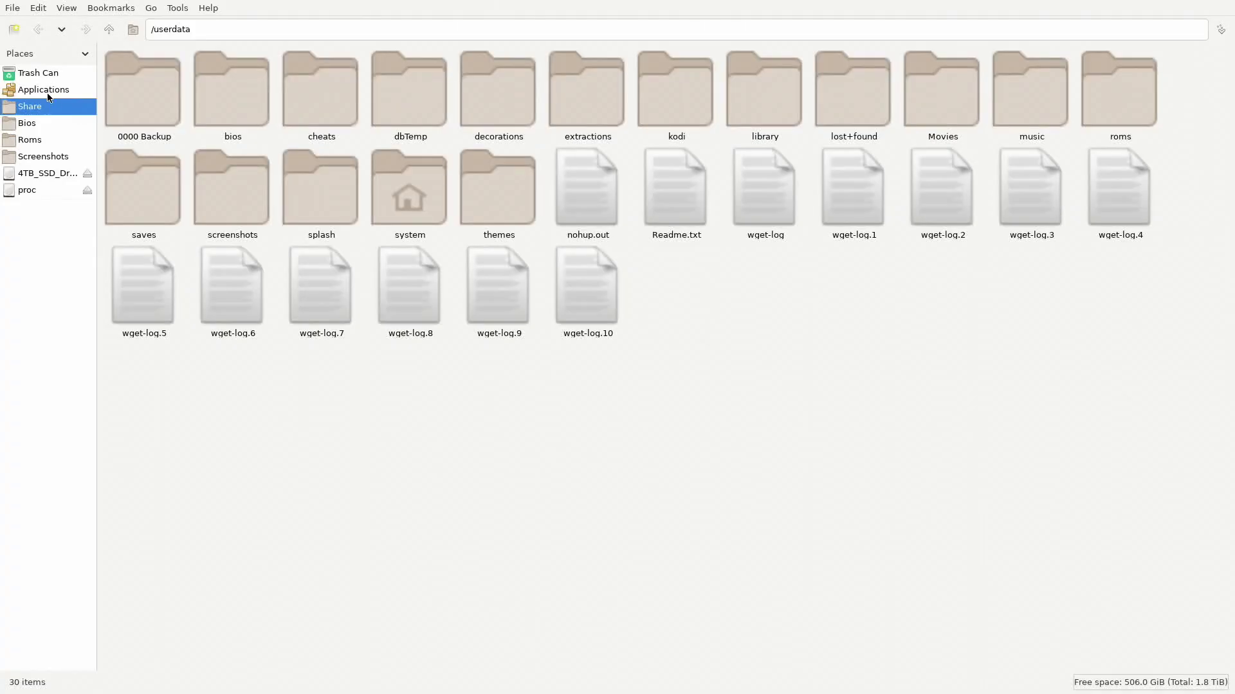
double_click(155, 94)
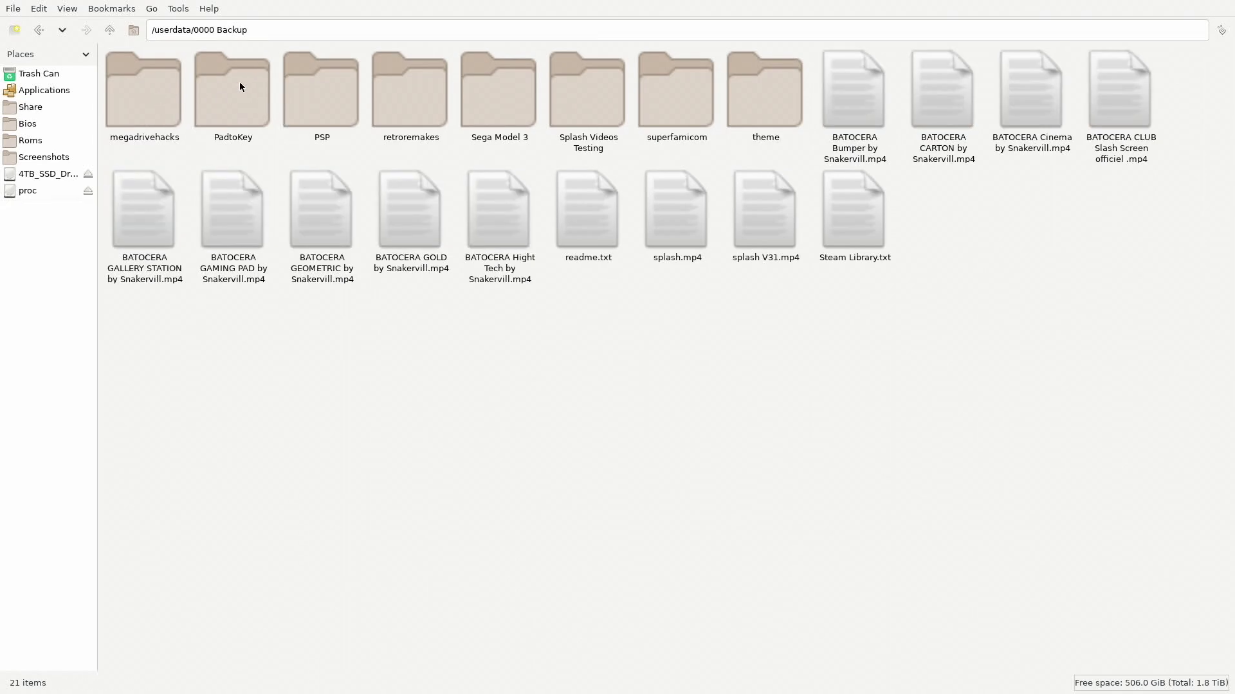
double_click(239, 87)
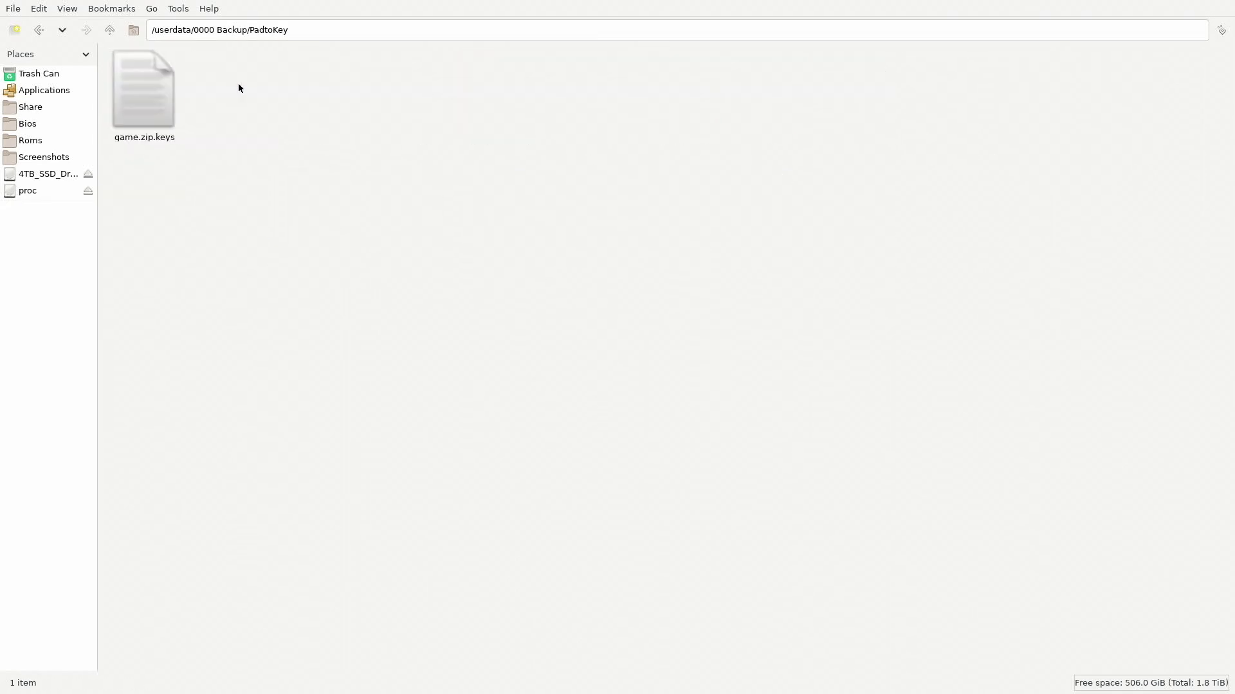
right_click(140, 105)
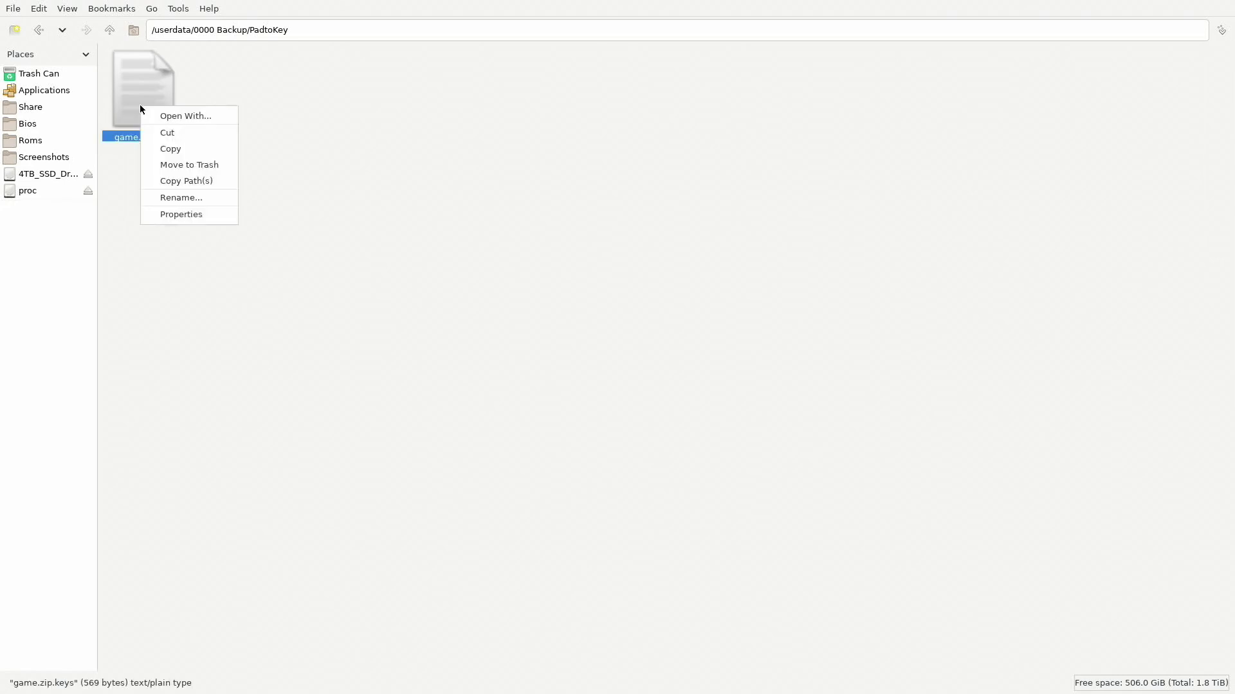
left_click(171, 157)
Paste the copied game.zip.keys file into the roms/model2 folder.
left_click(29, 143)
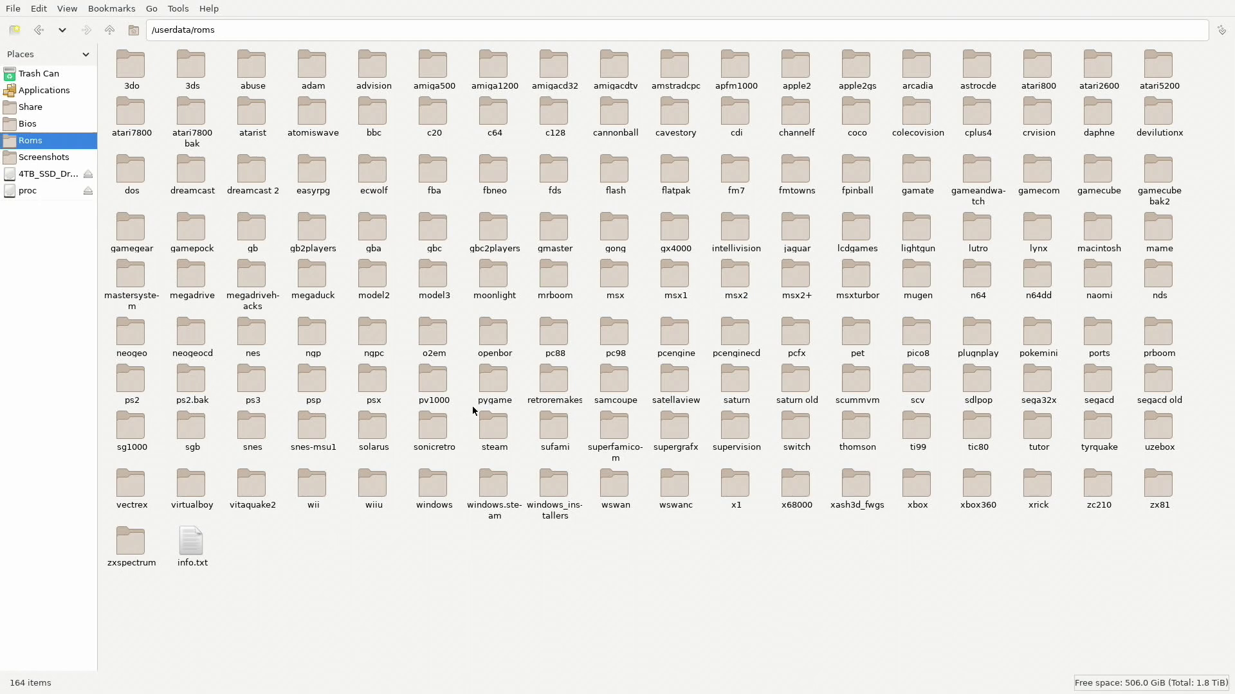
double_click(373, 276)
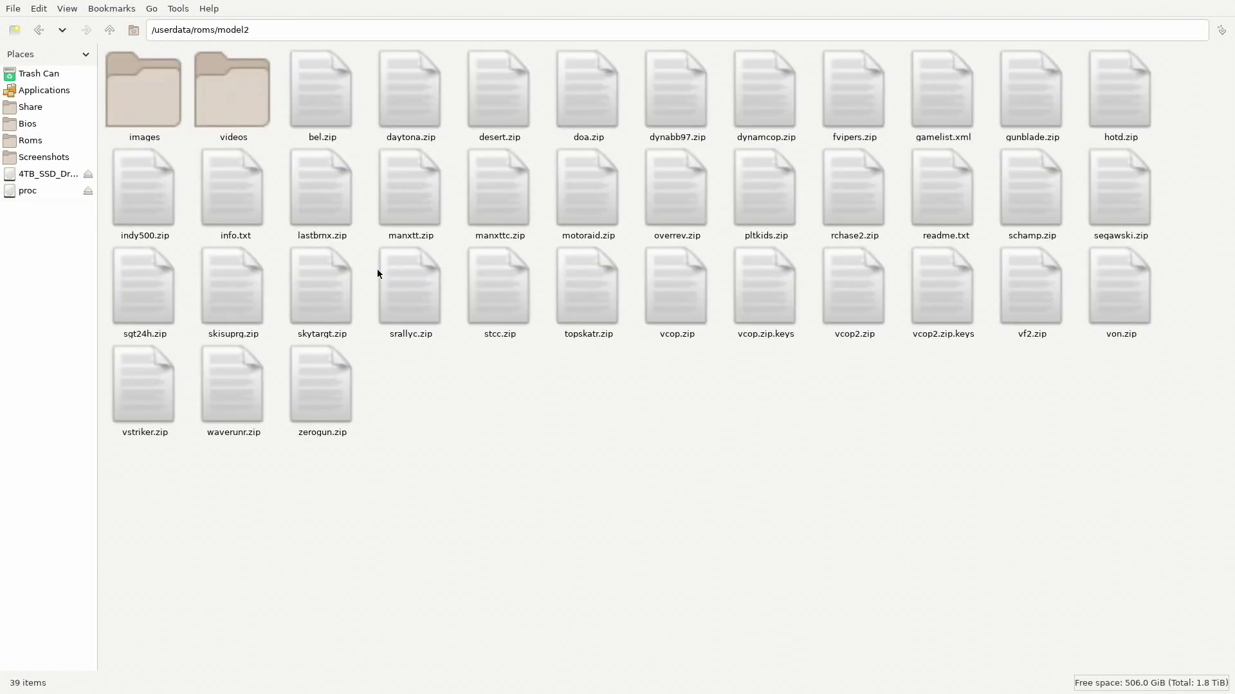
right_click(487, 423)
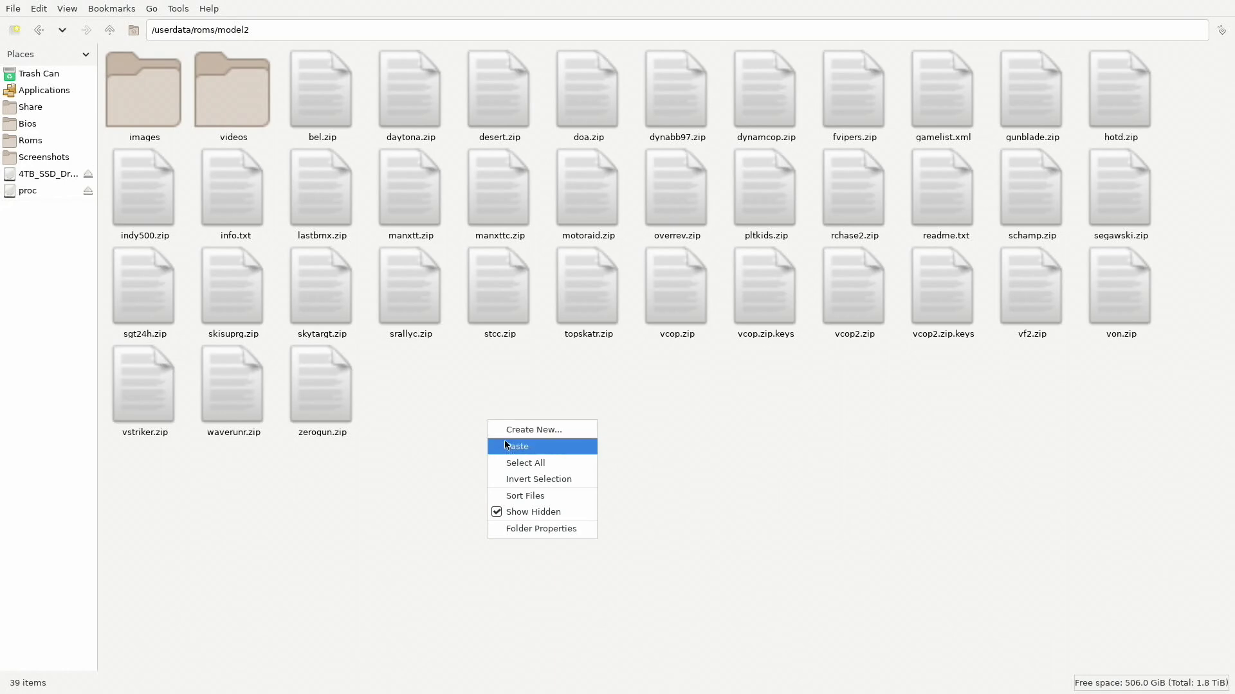
left_click(505, 443)
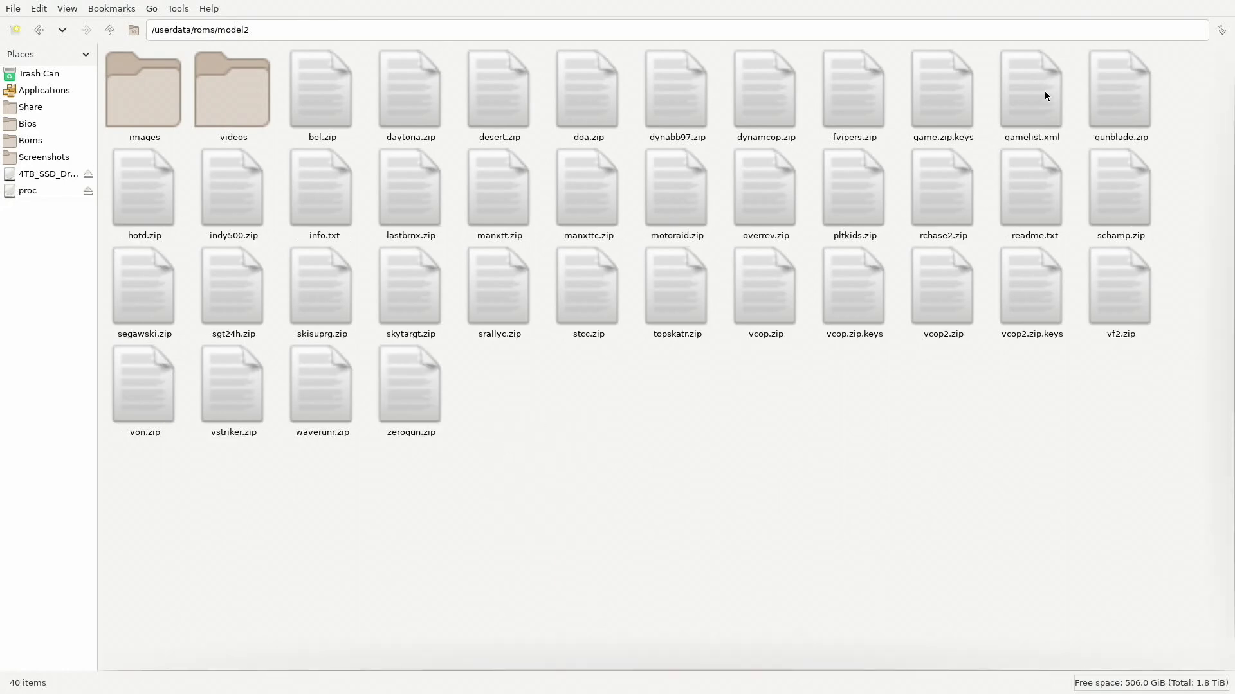
Rename the pasted game.zip.keys file as gunblade.zip.keys.
left_click(944, 108)
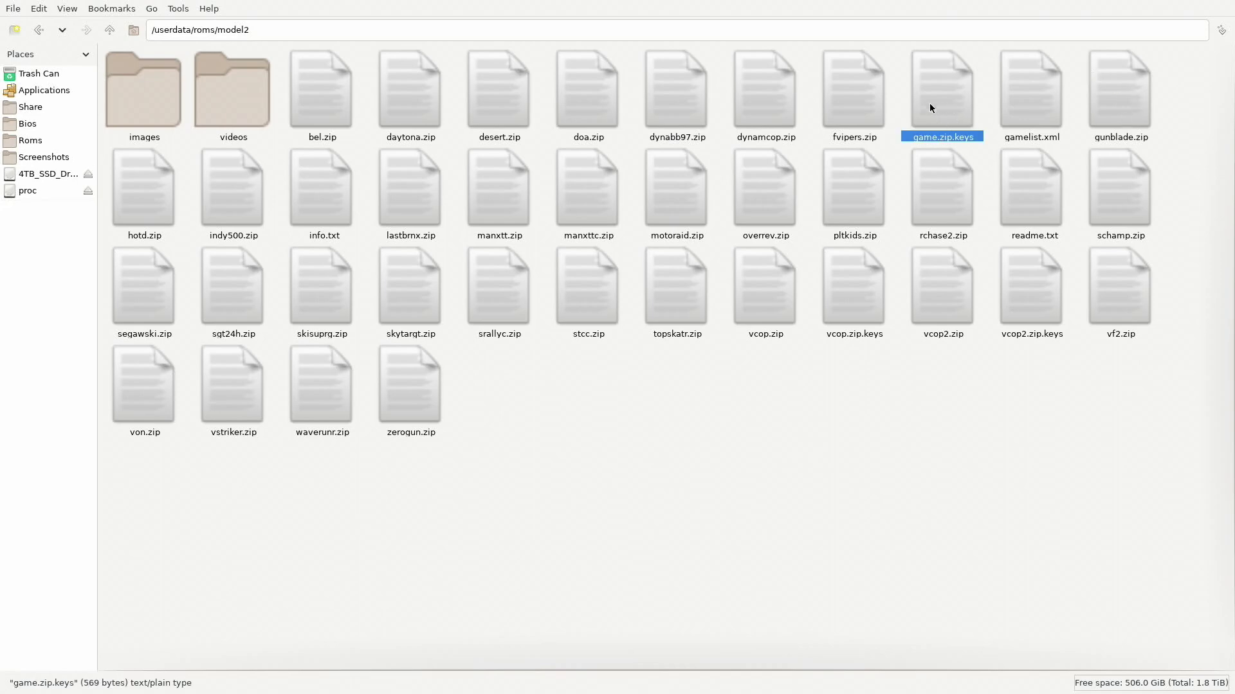
right_click(933, 107)
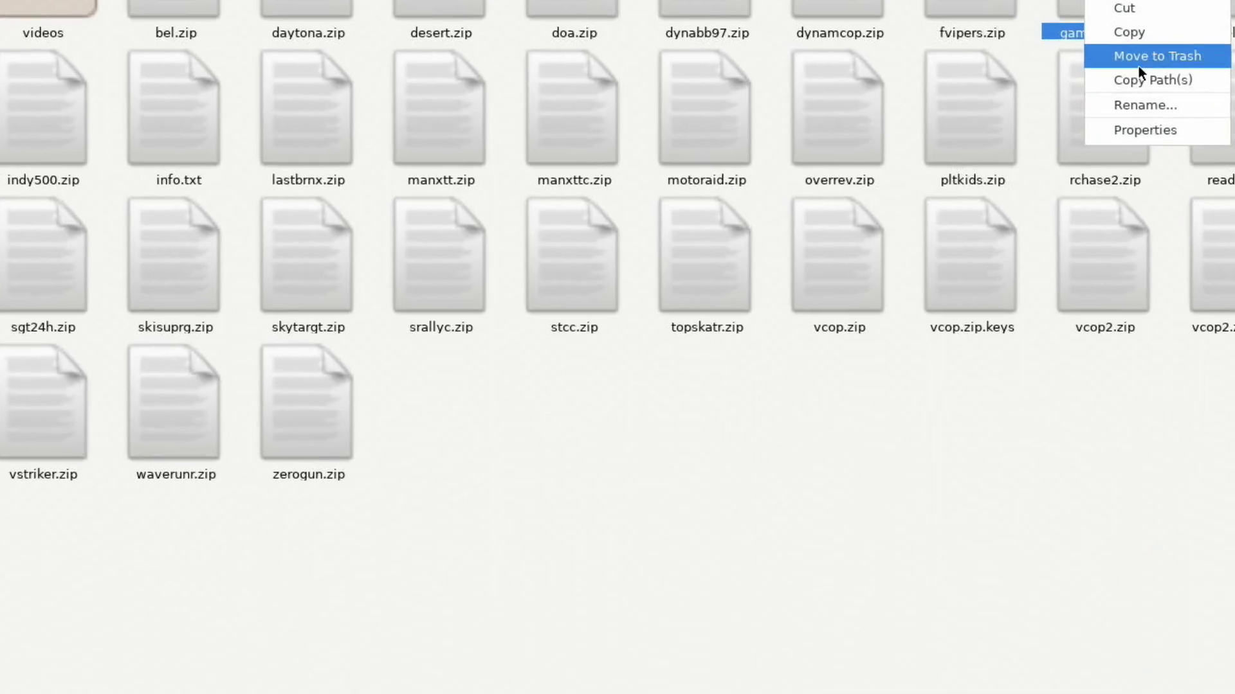
left_click(1139, 107)
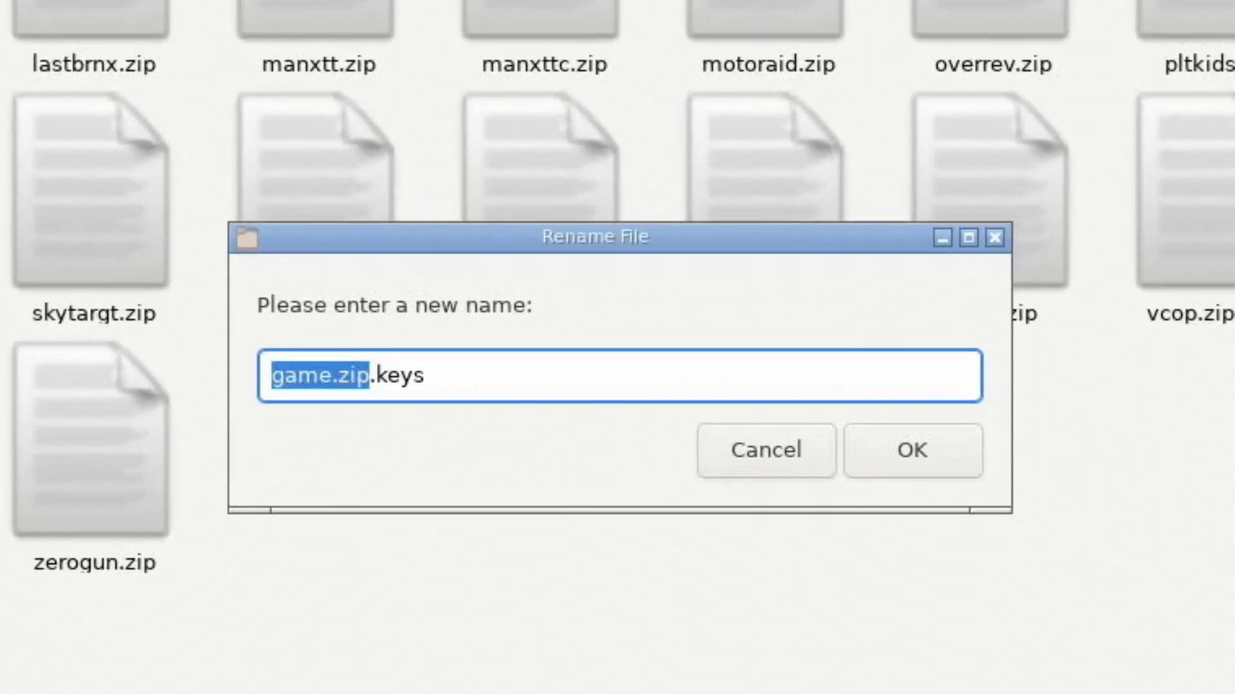
key("Left")
key("Right")
key("Right")
key("Right")
key("Right")
key("Right")
key("Left")
key("BackSpace")
key("BackSpace")
key("BackSpace")
type("unblade")
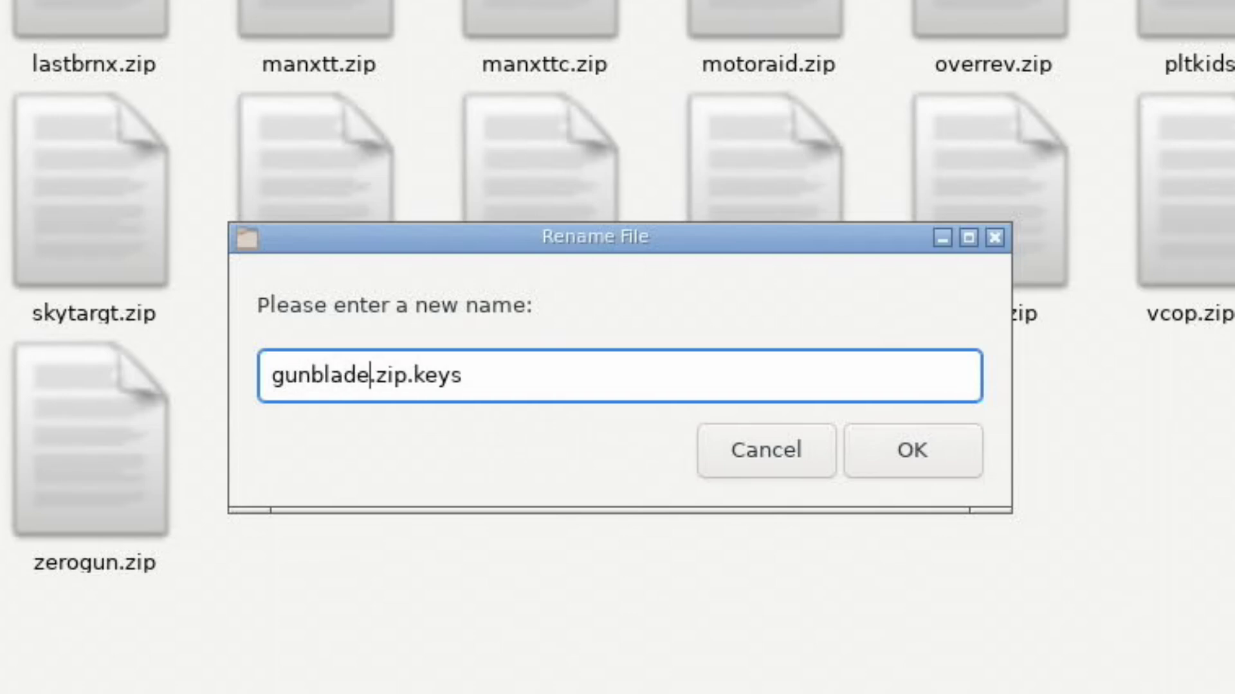
key("Right")
key("Right")
key("Right")
key("Right")
key("Right")
key("Right")
key("Right")
key("Right")
key("Right")
key("Return")
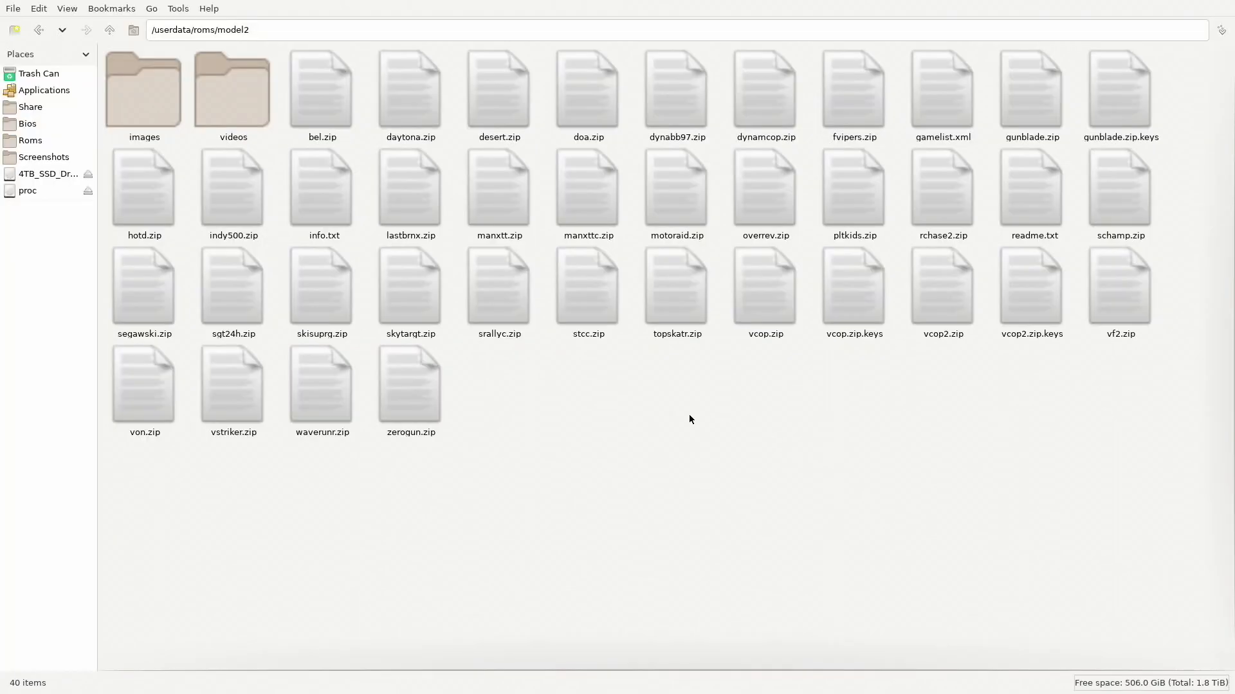
Paste another copy of game.zip.keys into the model2 folder and rename it as hotd.zip.keys.
right_click(689, 418)
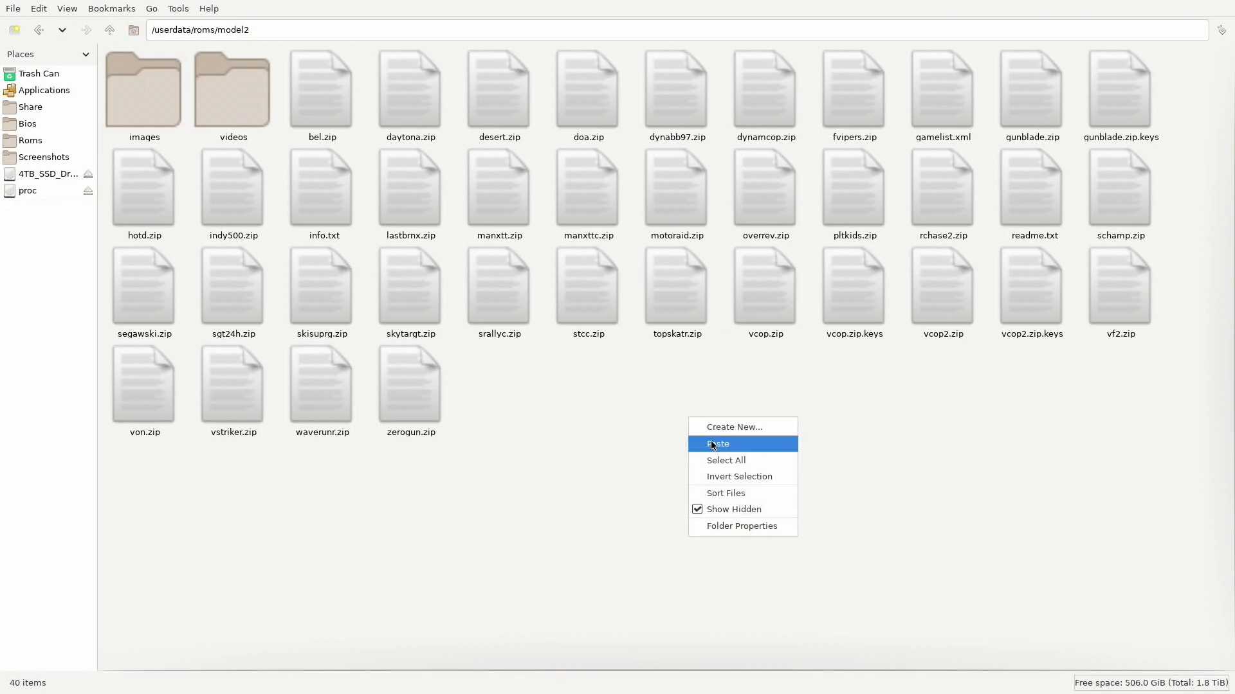
left_click(713, 444)
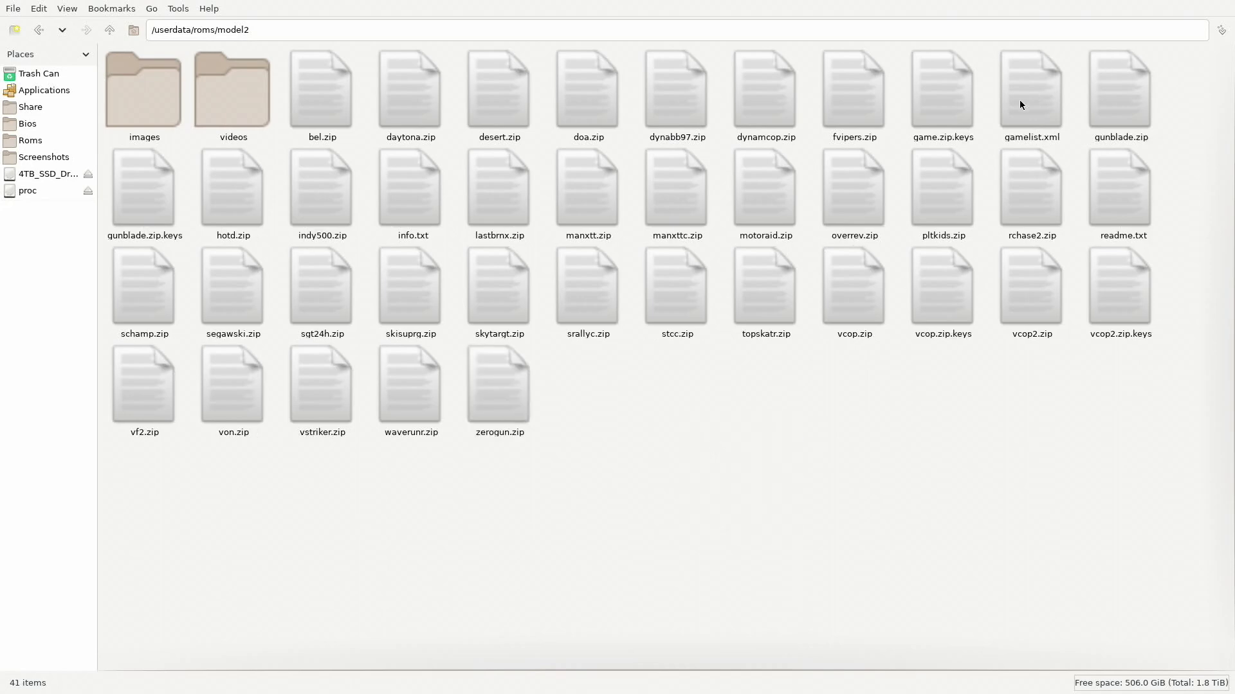
left_click(939, 113)
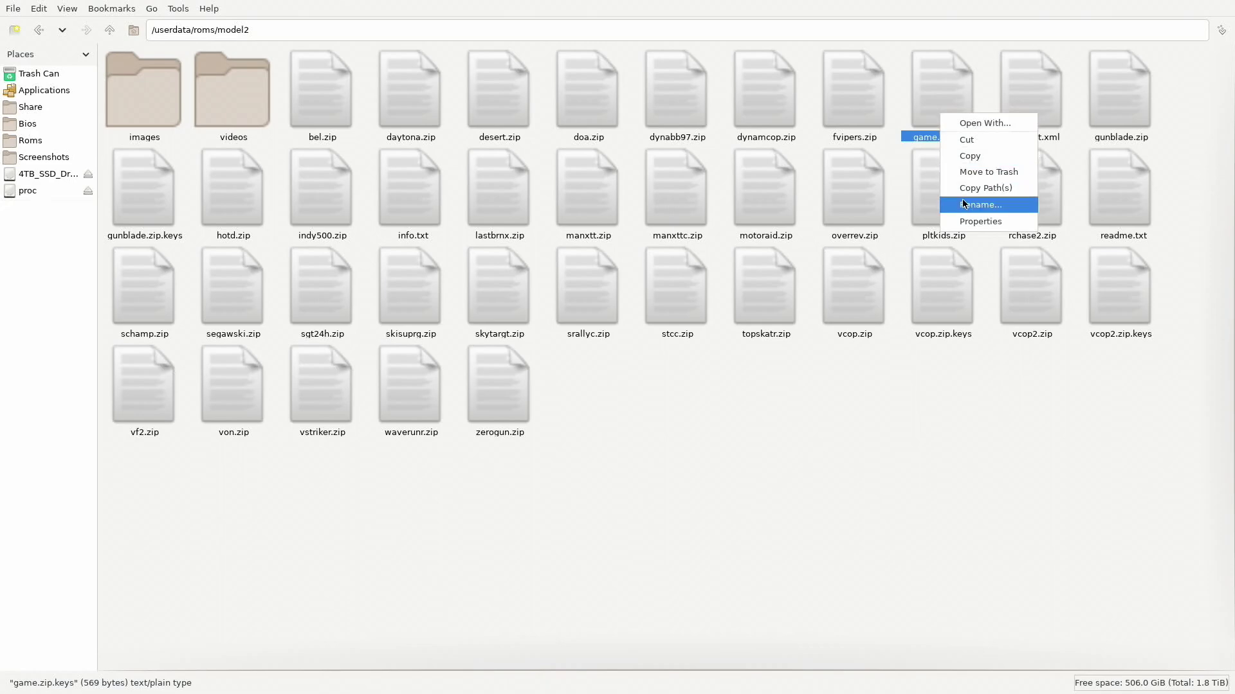
left_click(977, 204)
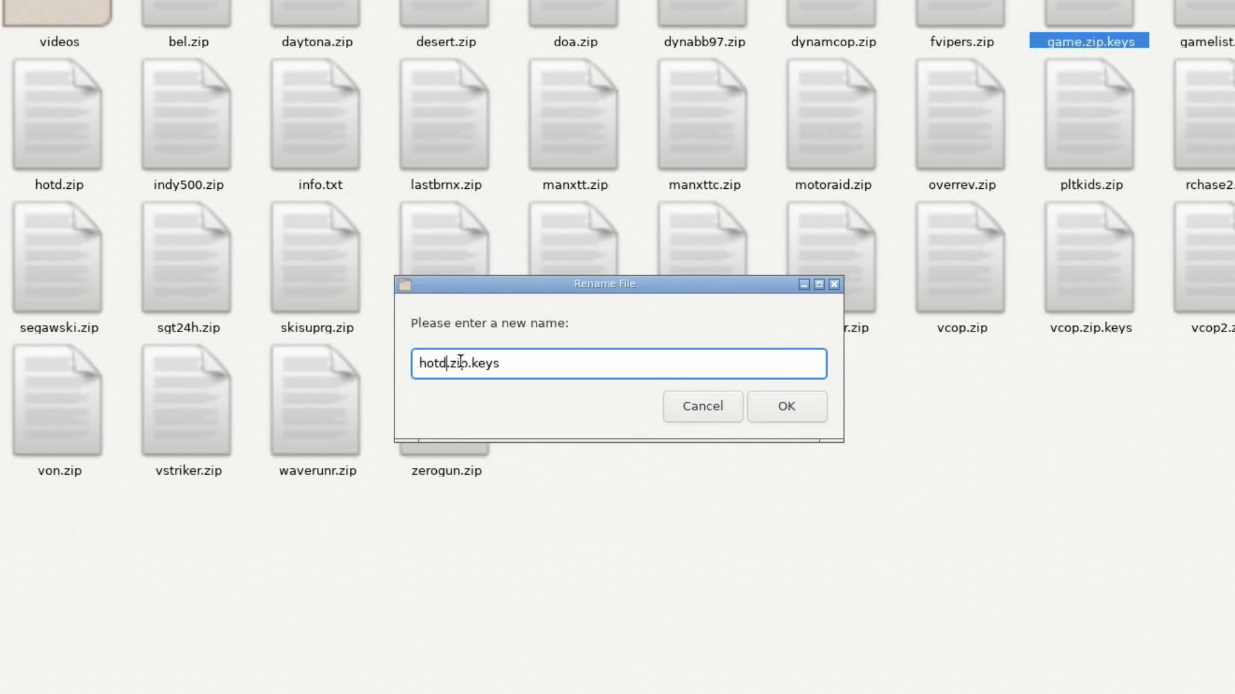
left_click(786, 407)
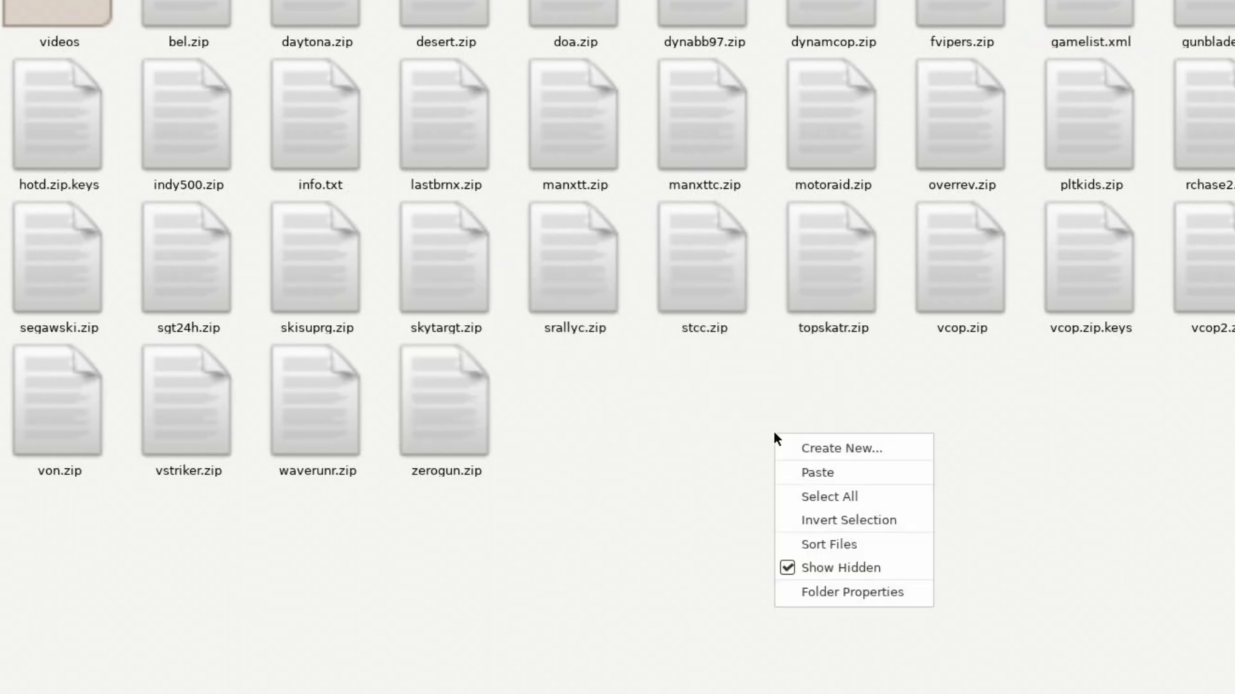
Paste one more copy of game.zip.keys into the model2 folder and rename it as vop.zip.keys.
left_click(800, 472)
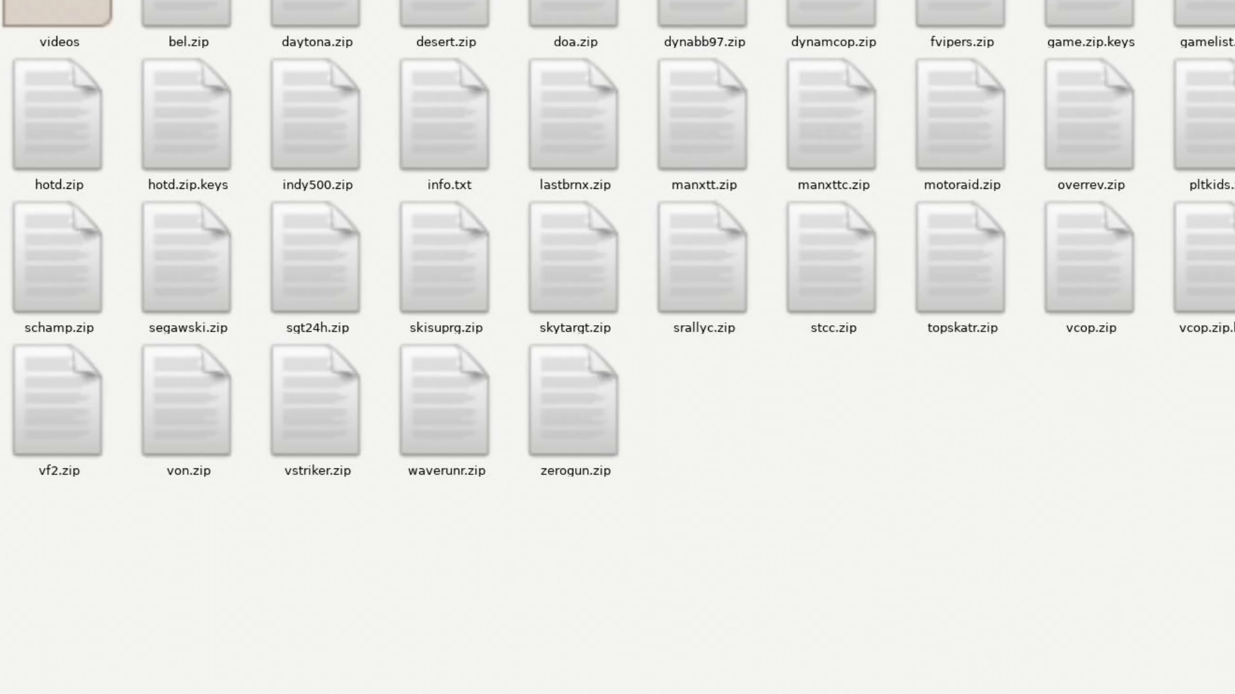
right_click(1099, 1)
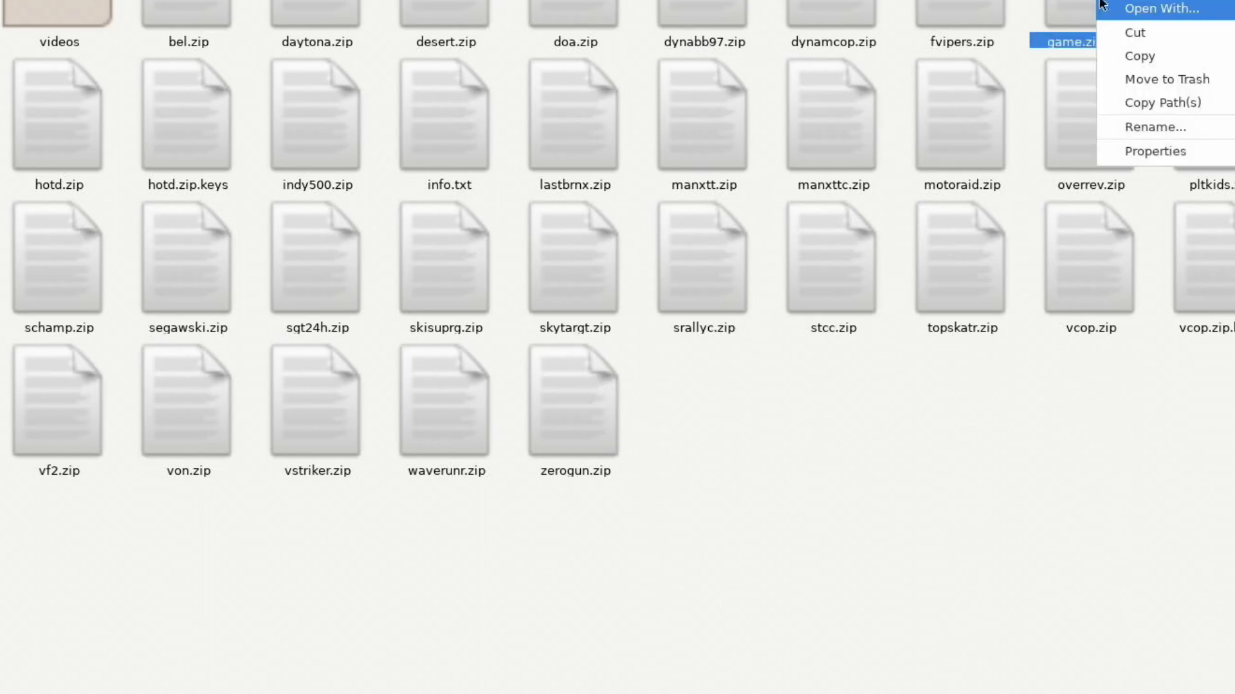
left_click(1133, 131)
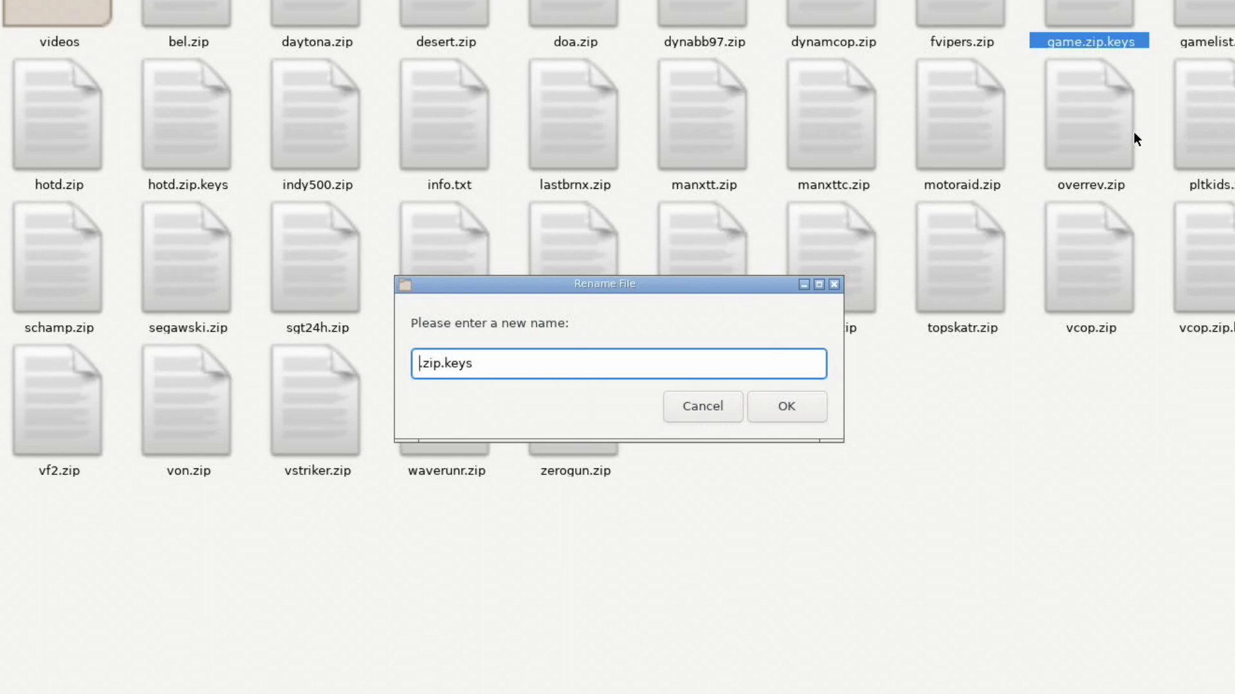
type("vop")
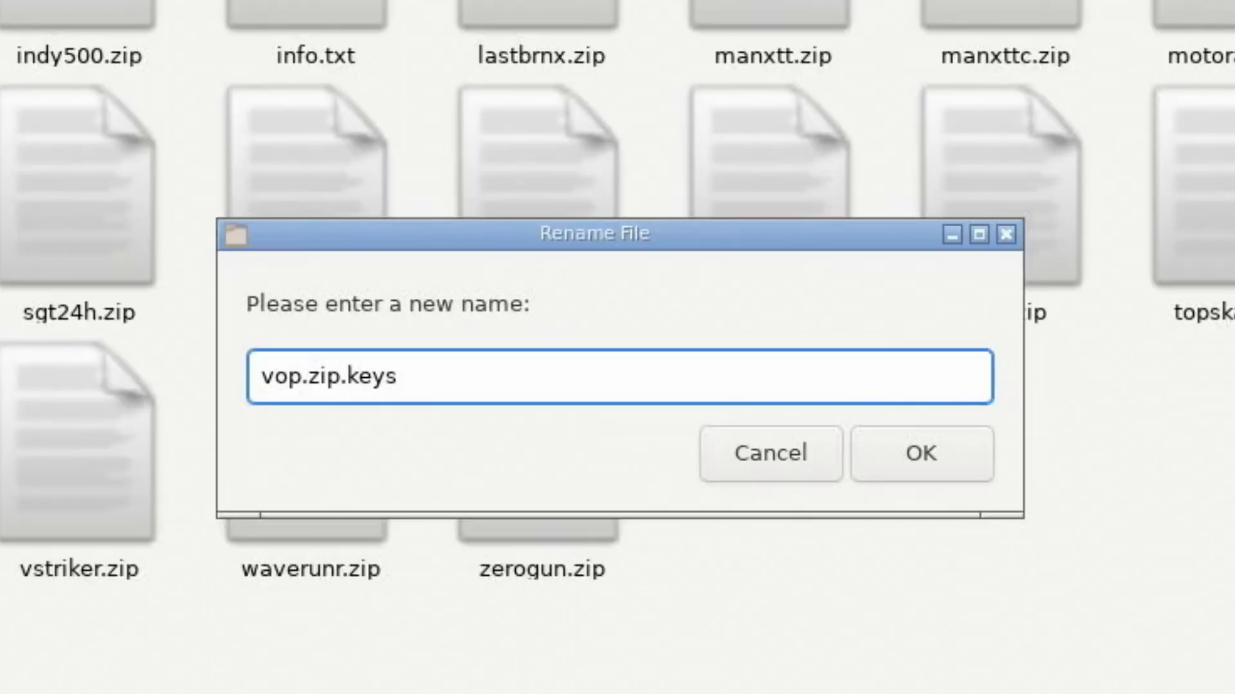
key("Return")
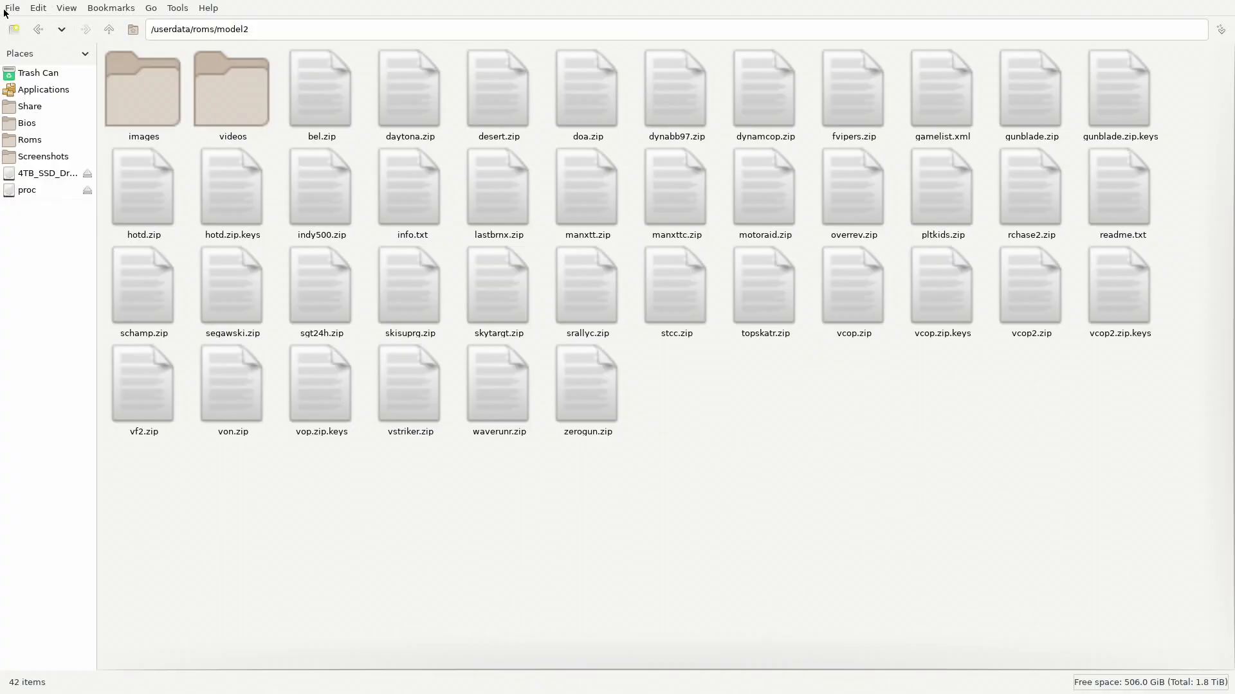
Close the file manager, reopen the SEGA-AM2 game list and launch Gunblade NY.
left_click(40, 110)
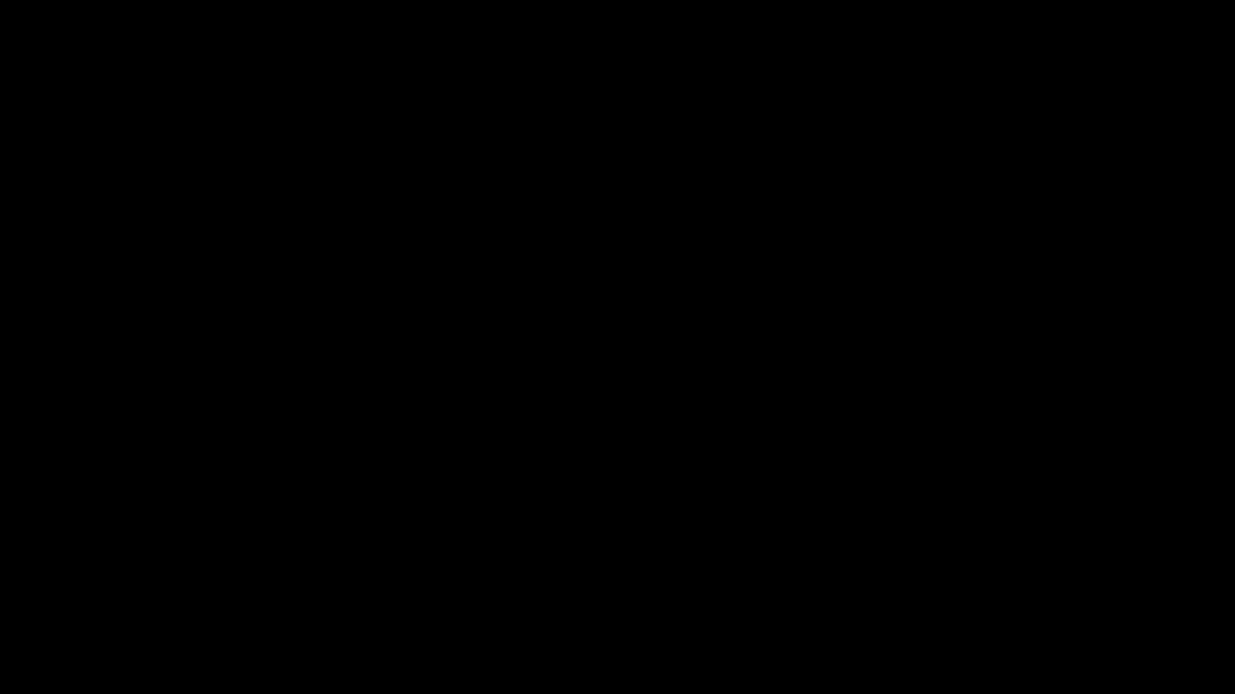
key("Return")
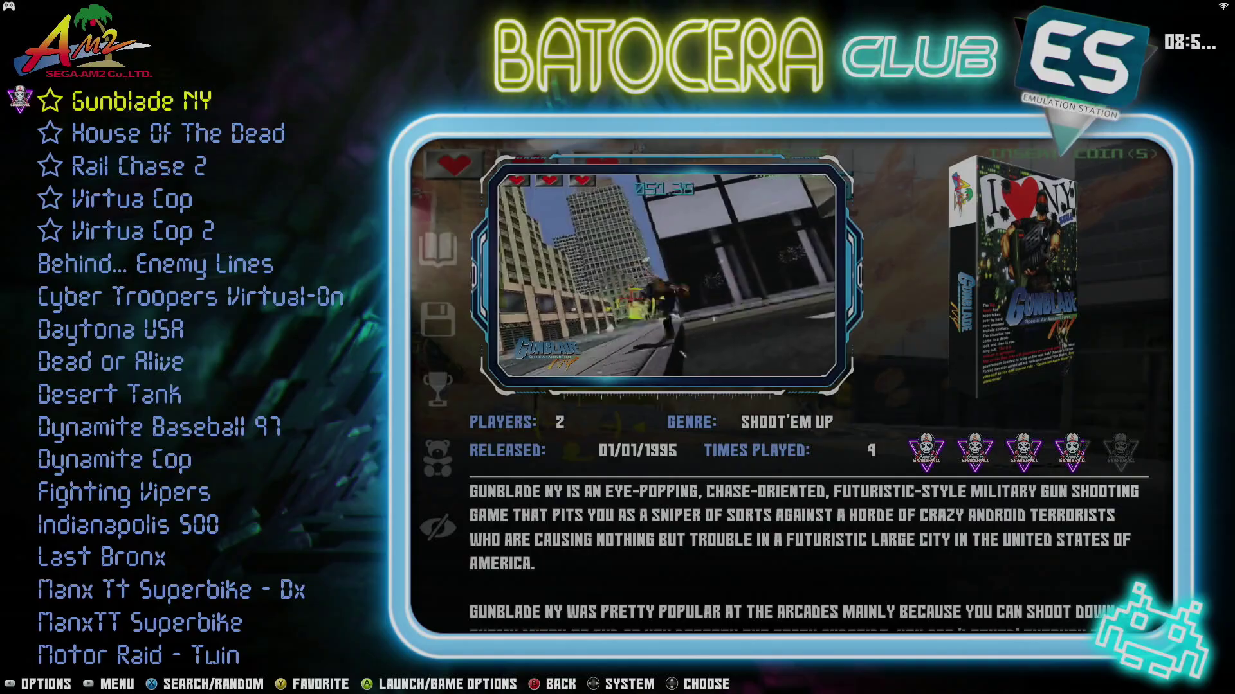
key("Return")
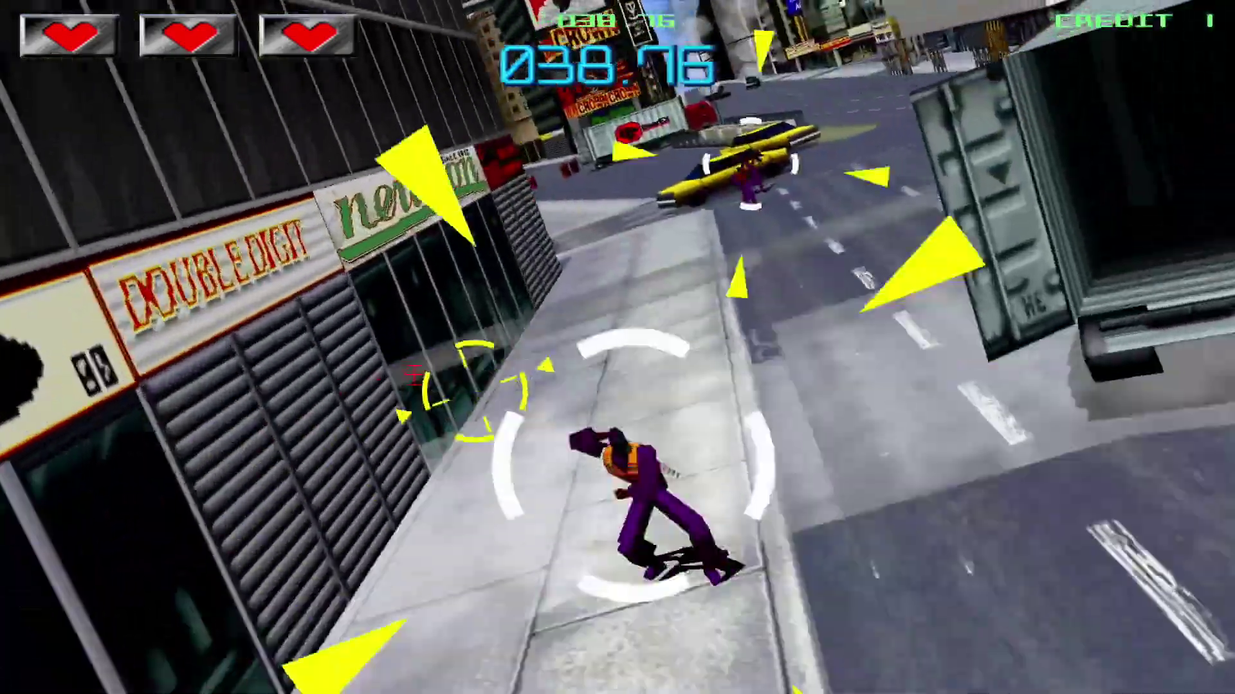
Play Gunblade NY, shooting at the enemies to test the gun controls, and quit the game.
left_click(527, 514)
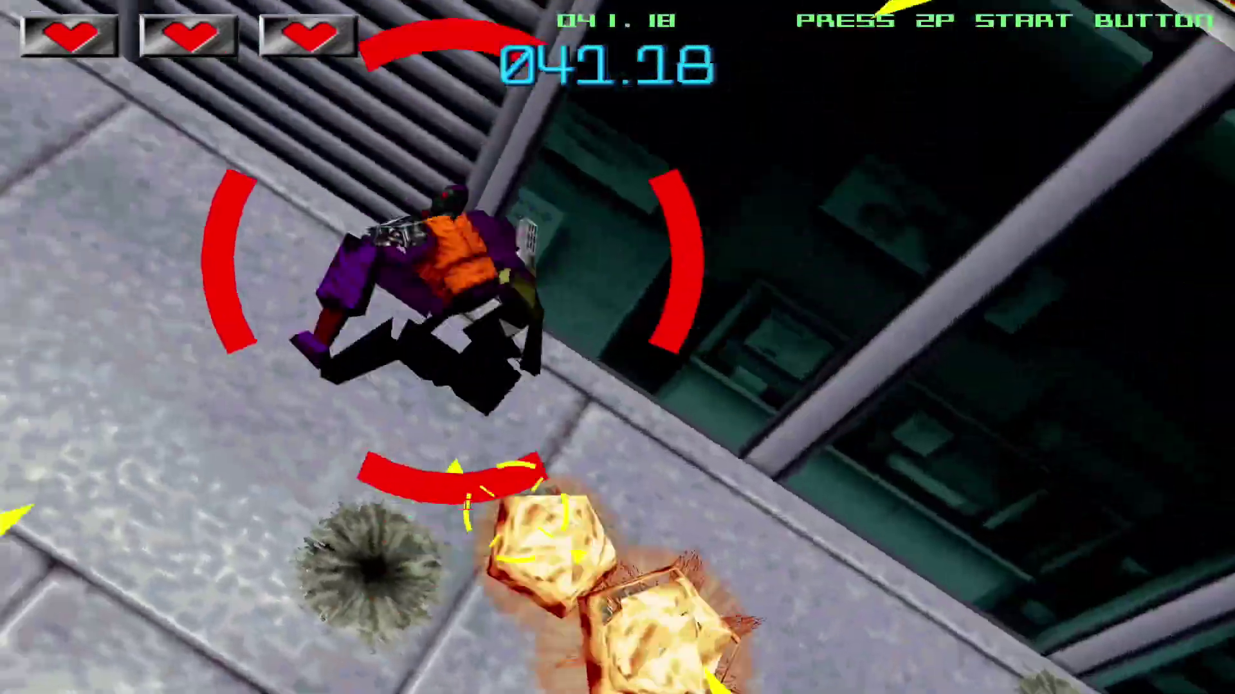
left_click(436, 448)
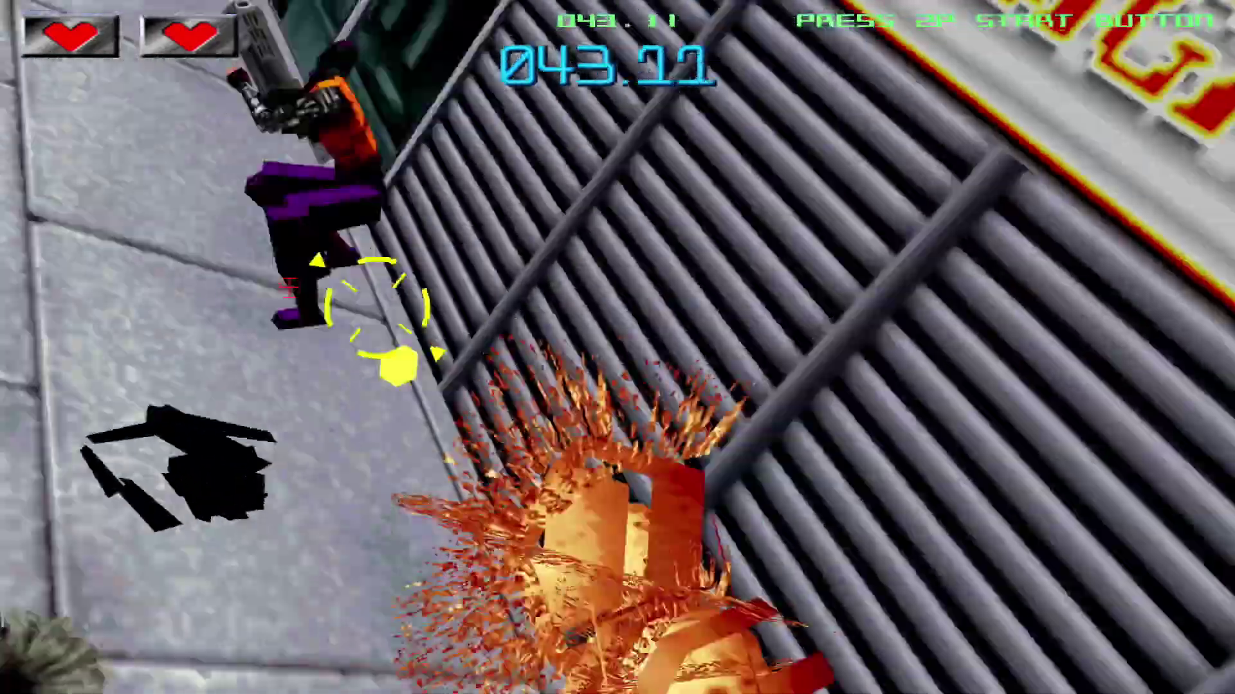
left_click(263, 297)
left_click(623, 352)
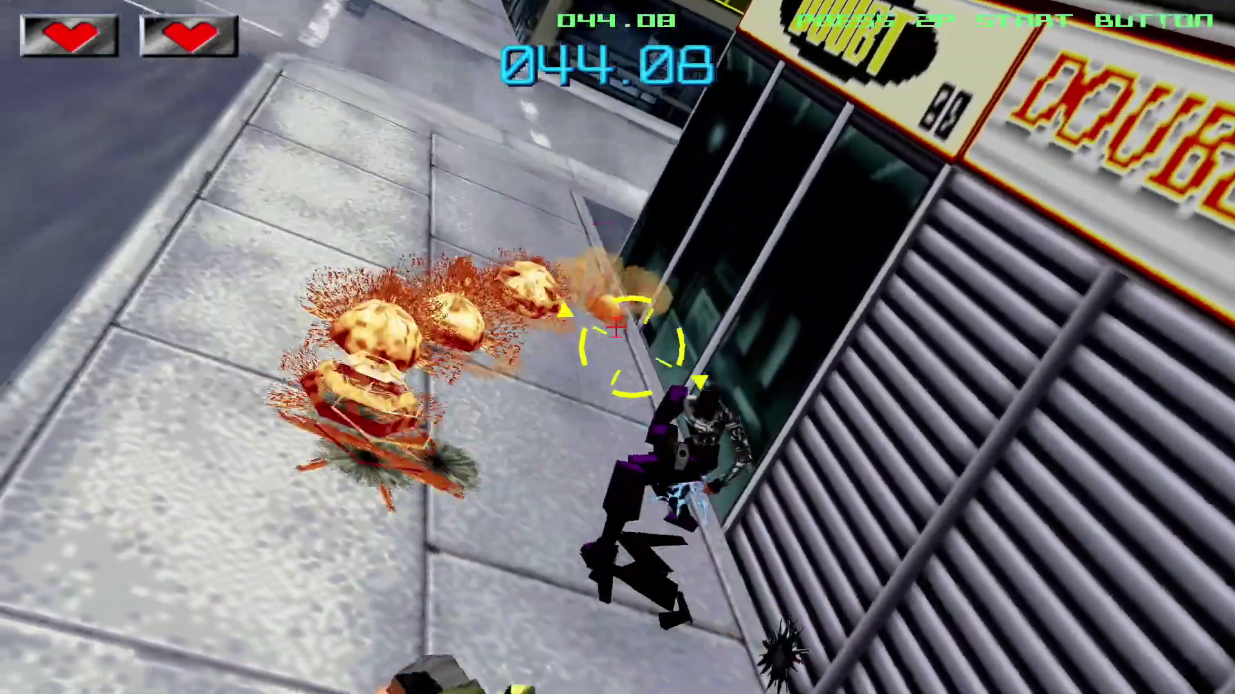
left_click(601, 427)
left_click(605, 527)
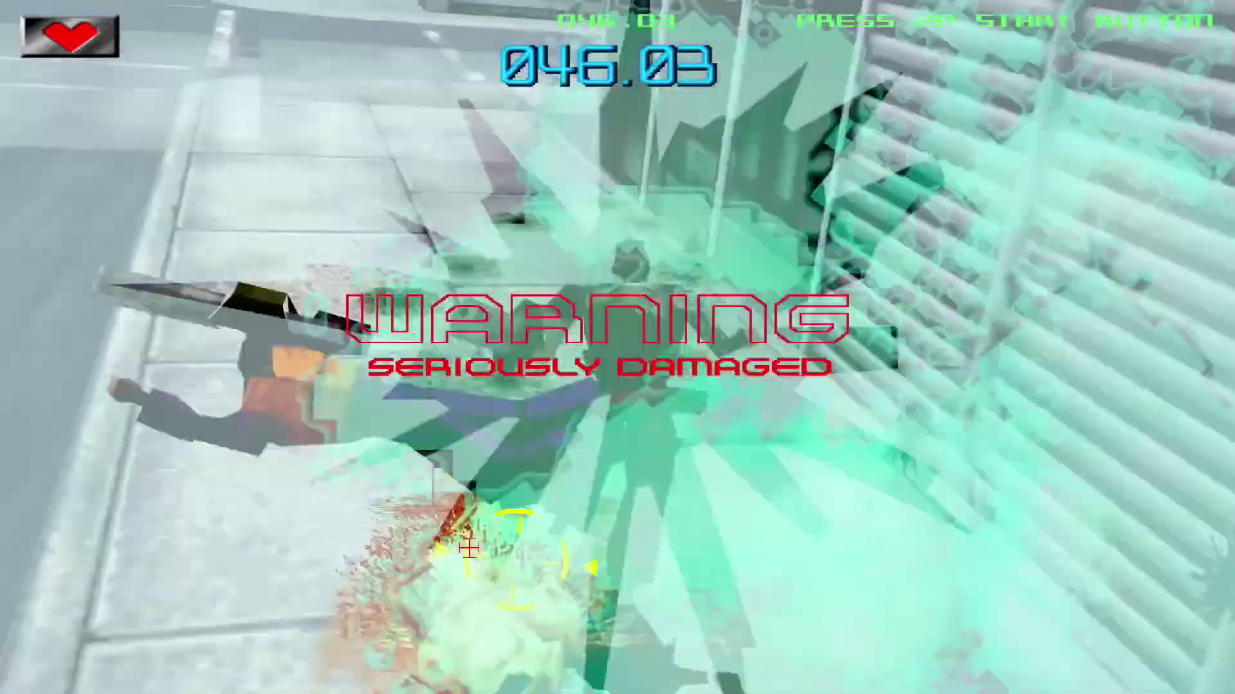
left_click(546, 533)
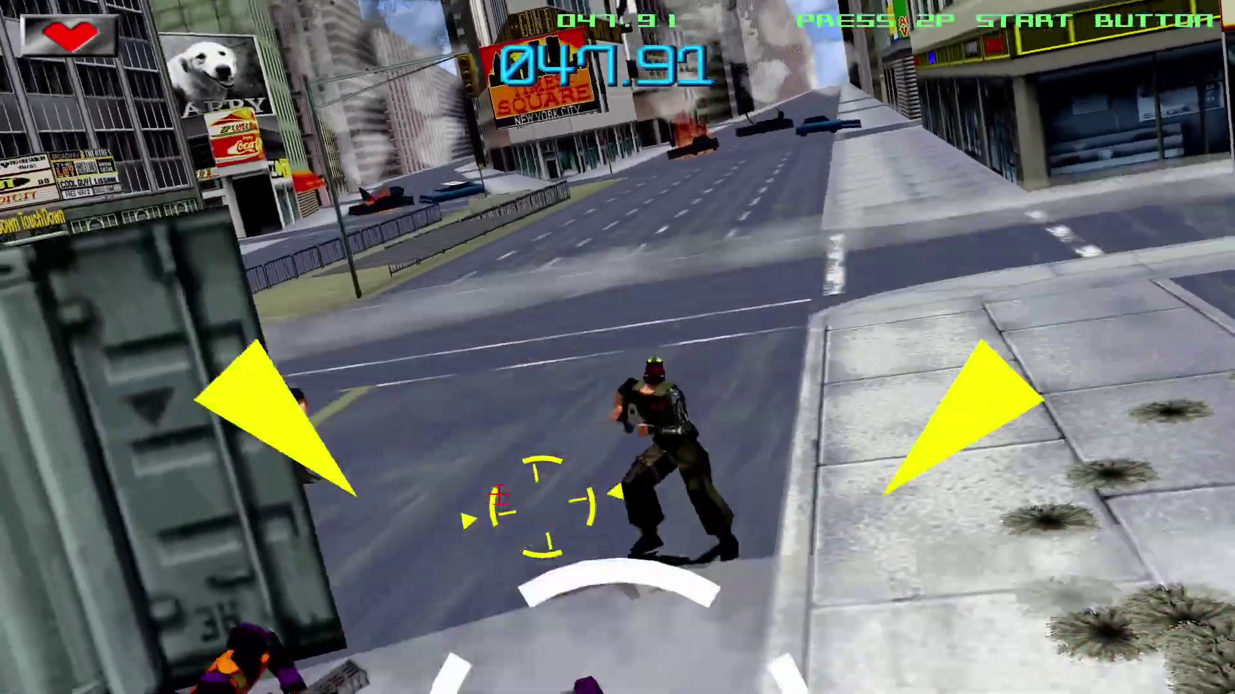
key("Escape")
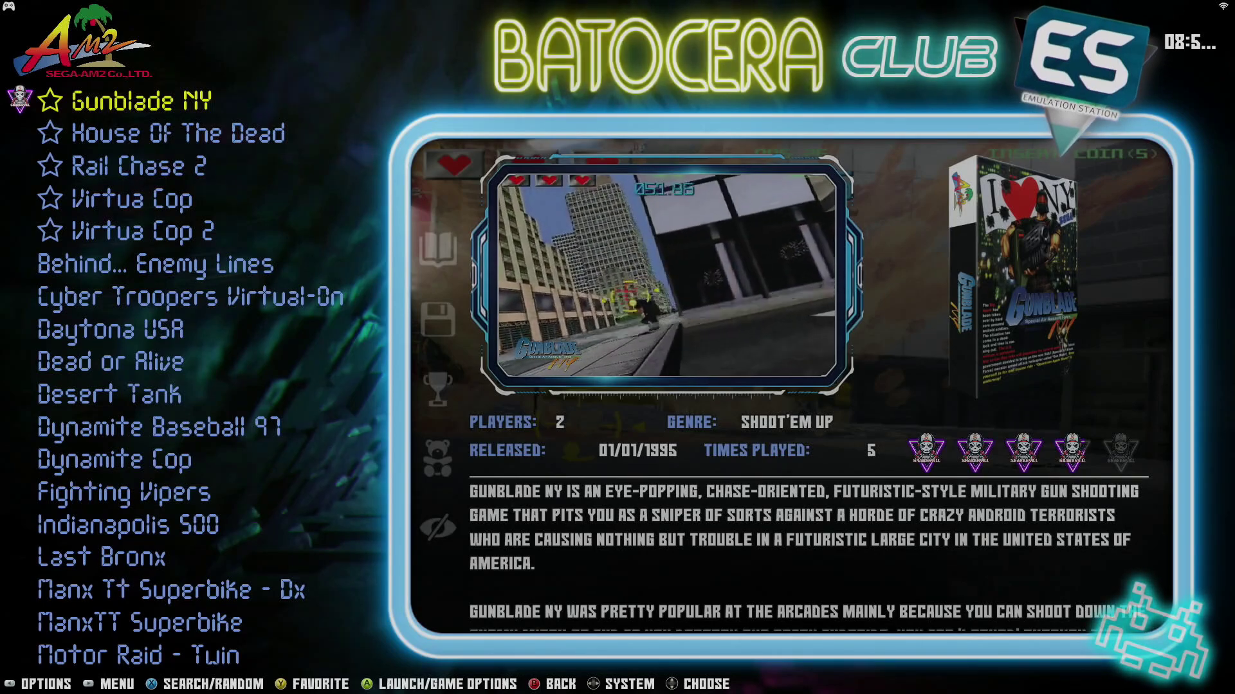
Launch House Of The Dead from the SEGA-AM2 favorites to test its PadToKey profile.
key("Down")
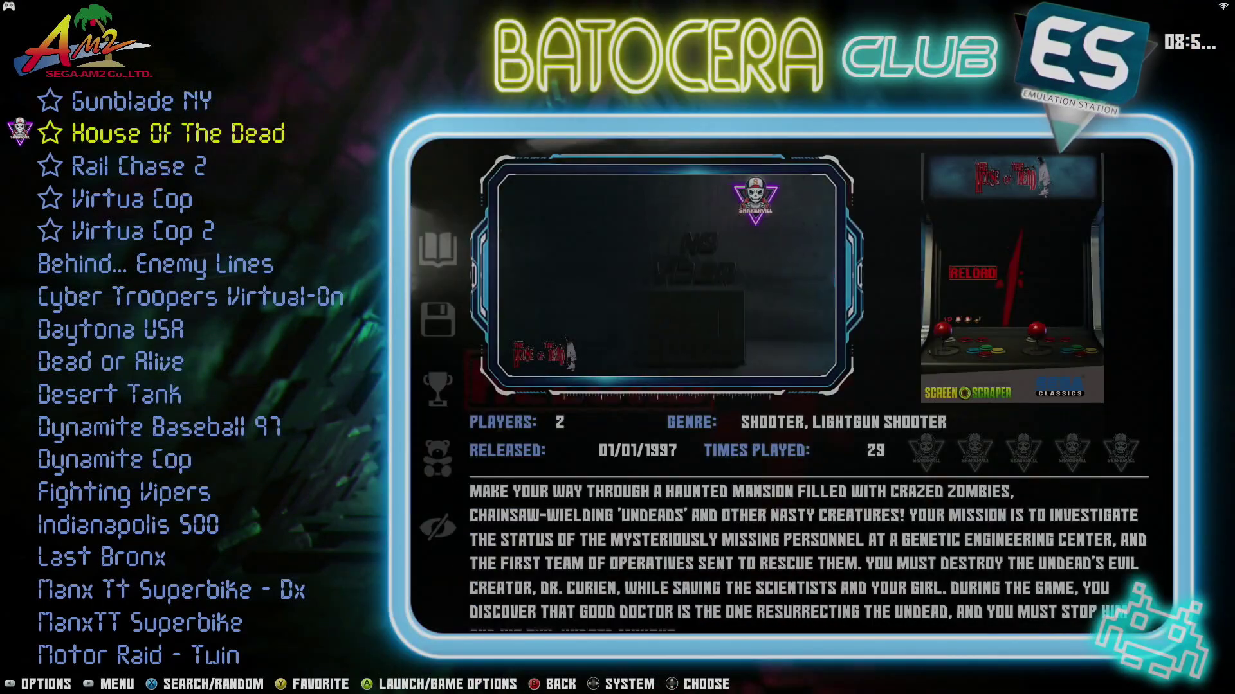
key("Return")
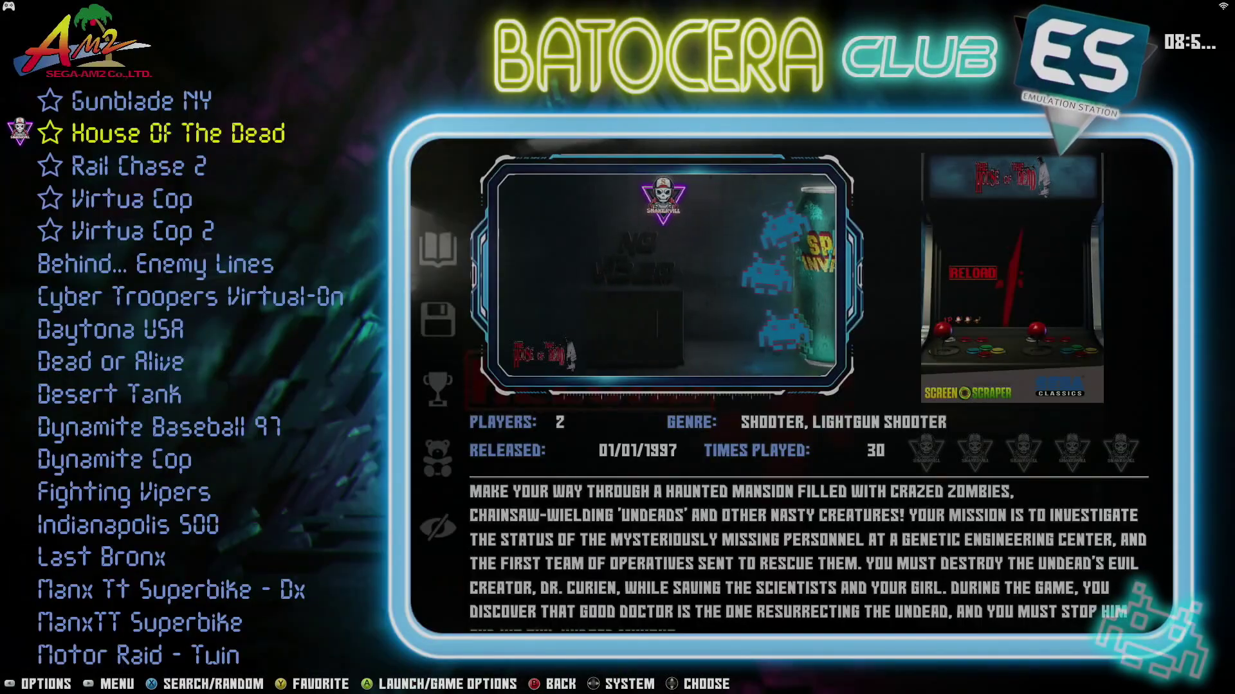
Launch Virtua Cop from the SEGA-AM2 favorites, shoot at the enemies to test its gun controls, and quit the game.
key("Down")
key("Down")
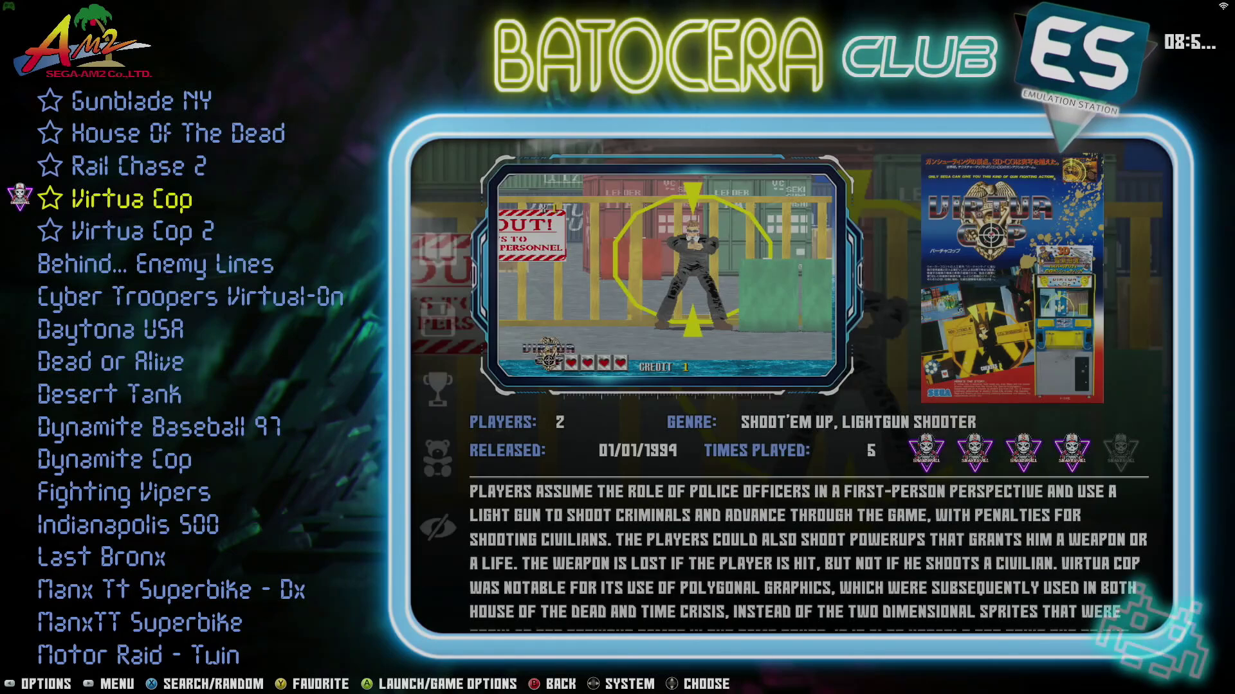
key("Return")
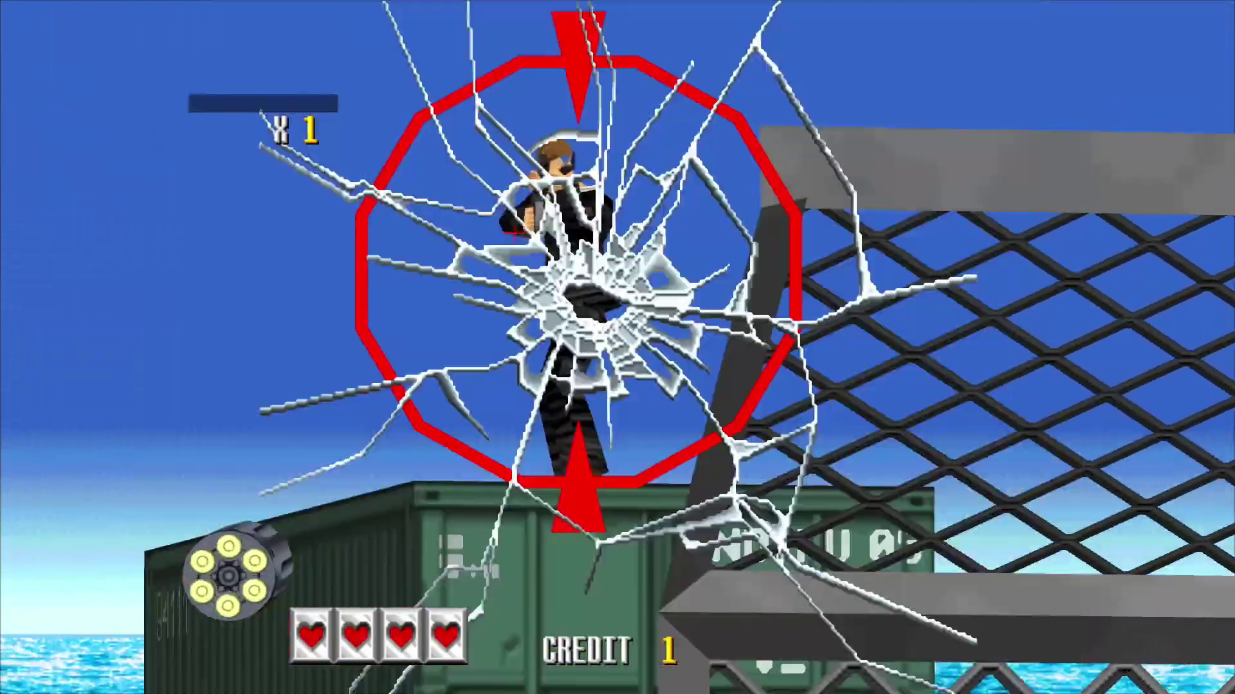
left_click(514, 234)
left_click(566, 270)
left_click(535, 360)
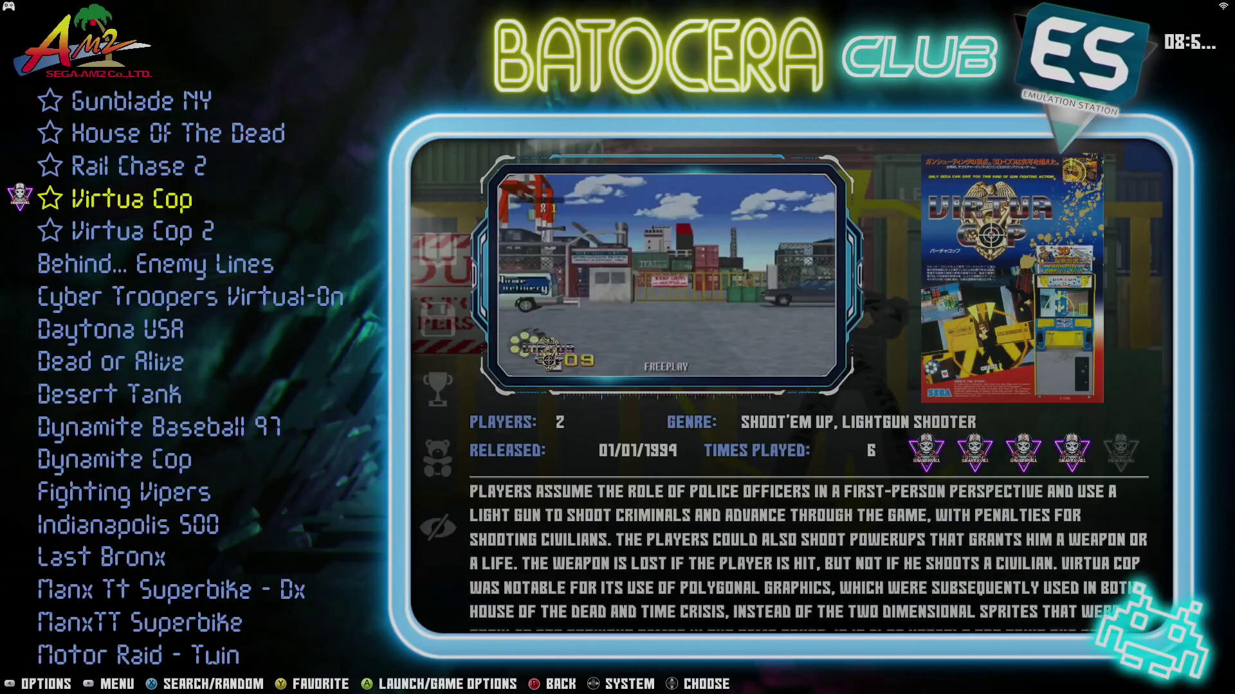
Leave the SEGA-AM2 game list and open the file manager.
key("Down")
key("Up")
key("Up")
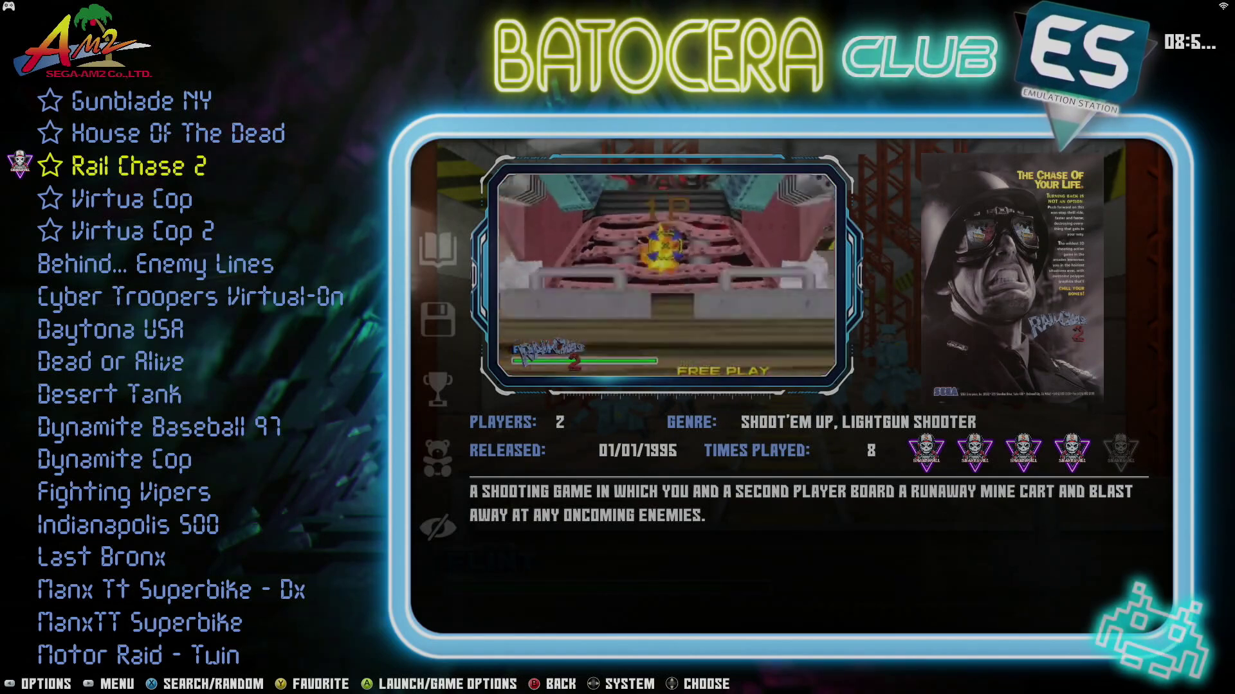
key("BackSpace")
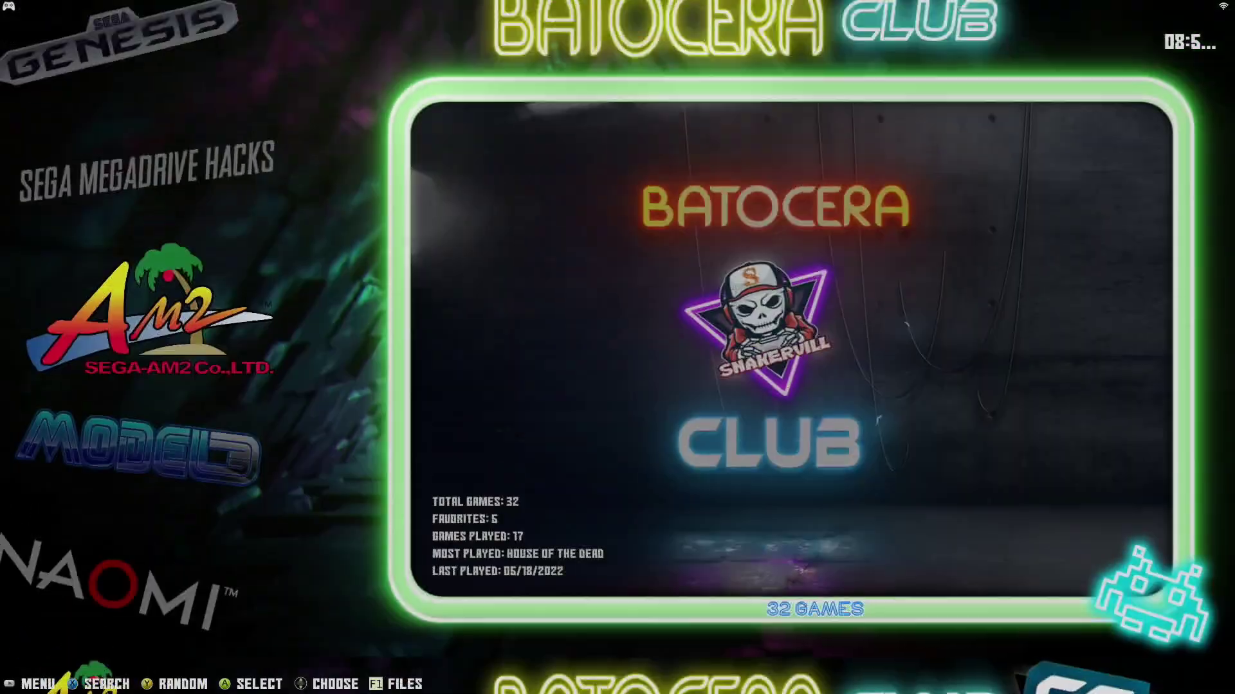
key("F1")
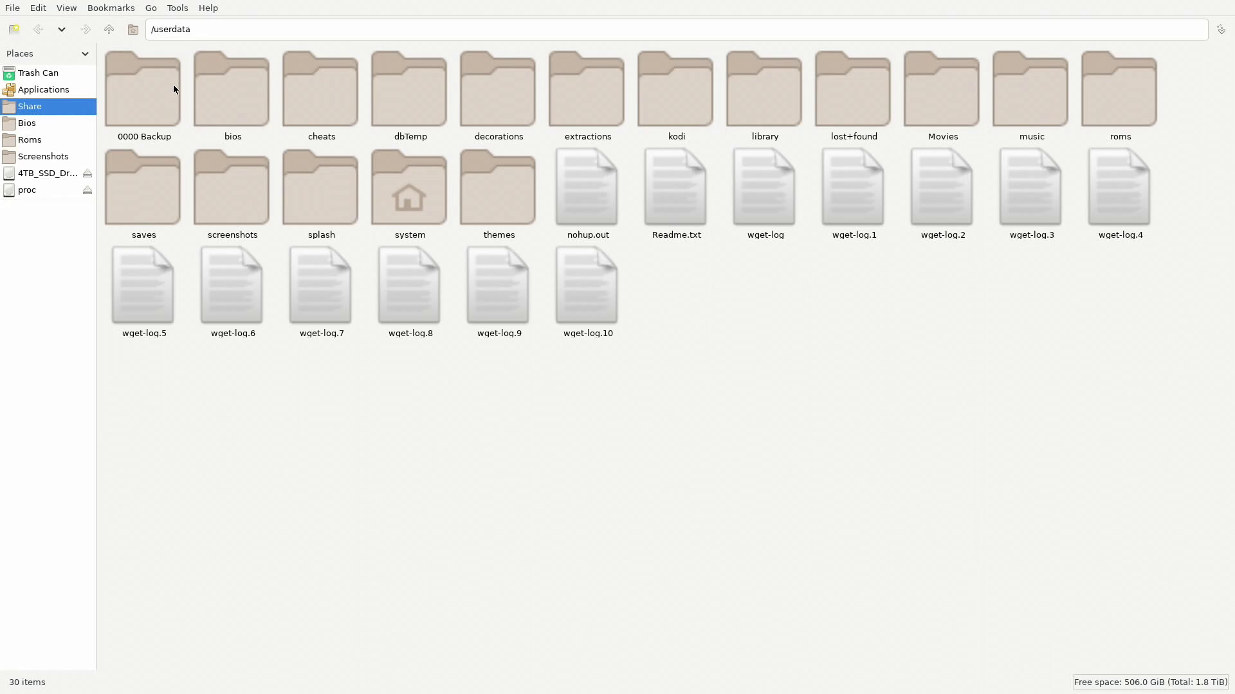
Copy game.zip.keys from the PadtoKey folder inside 0000 Backup.
left_click(151, 77)
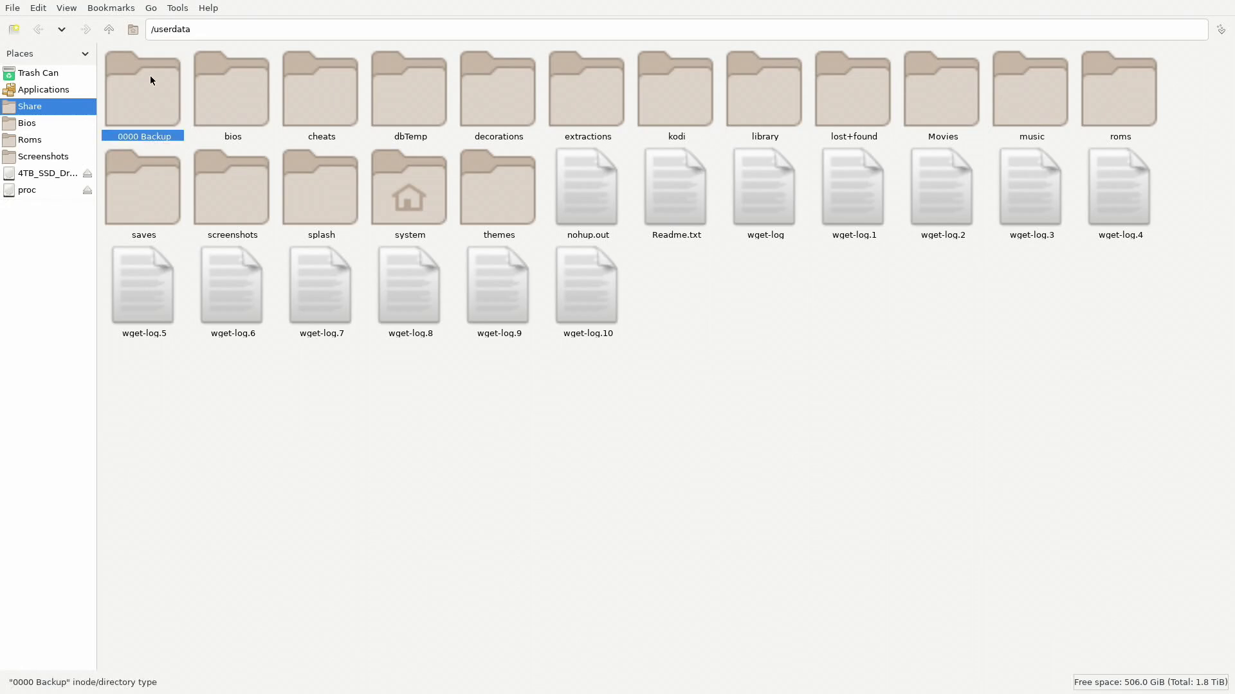
double_click(151, 77)
double_click(221, 99)
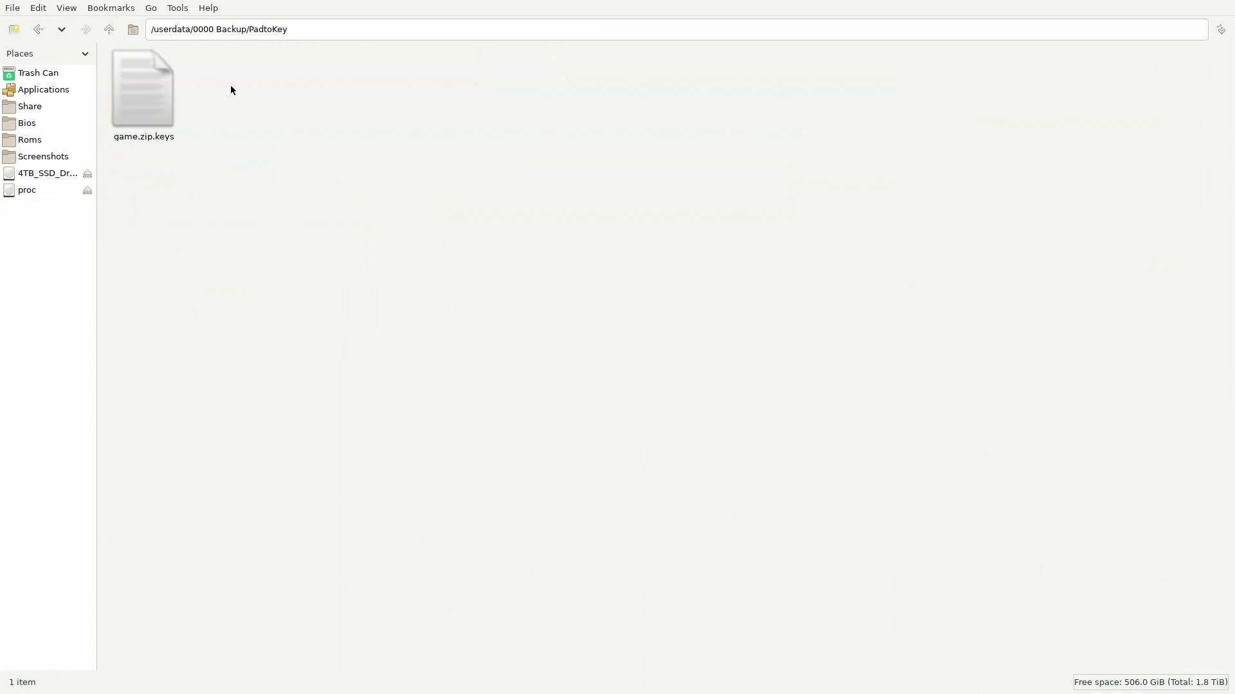
right_click(151, 79)
left_click(189, 125)
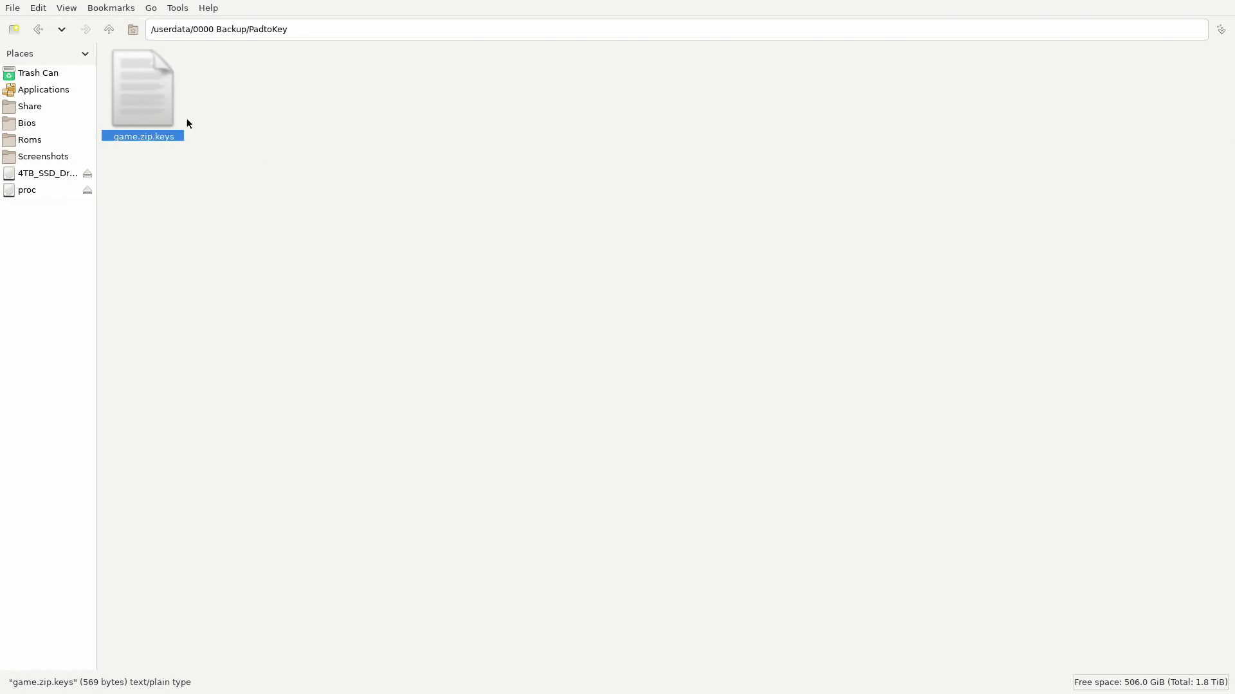
Paste game.zip.keys into the nes ROMs folder and rename it as Duck Hunt.zip.keys.
left_click(24, 143)
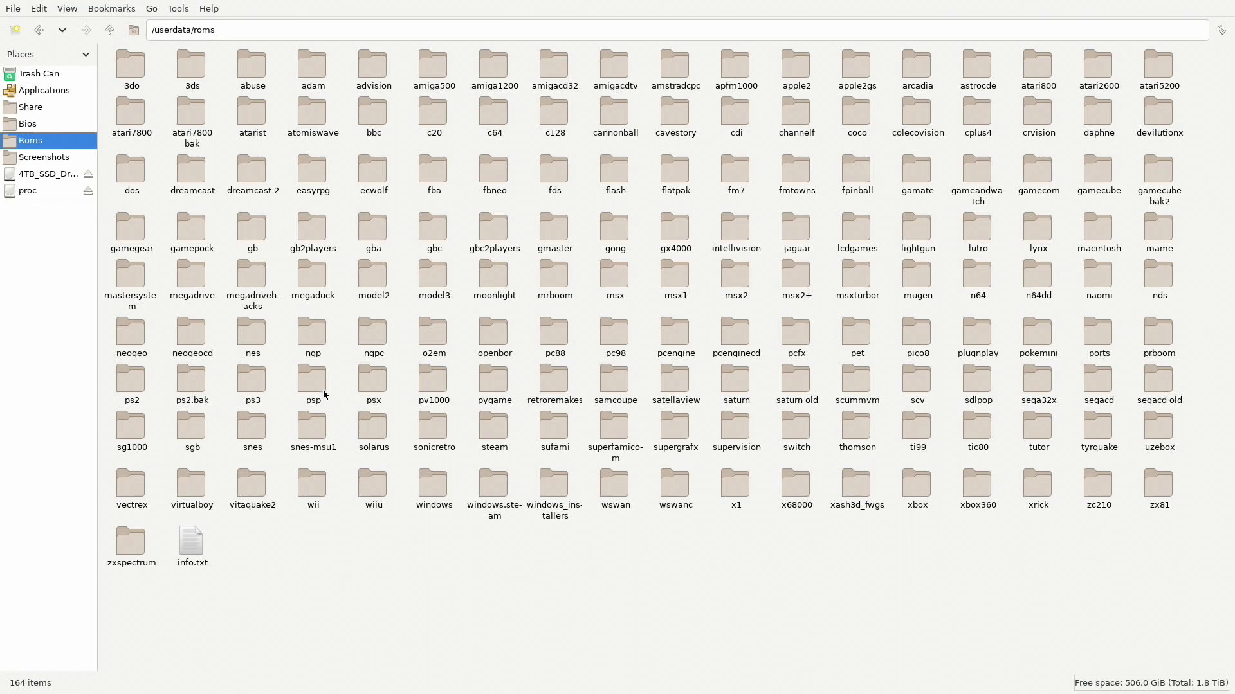
double_click(260, 333)
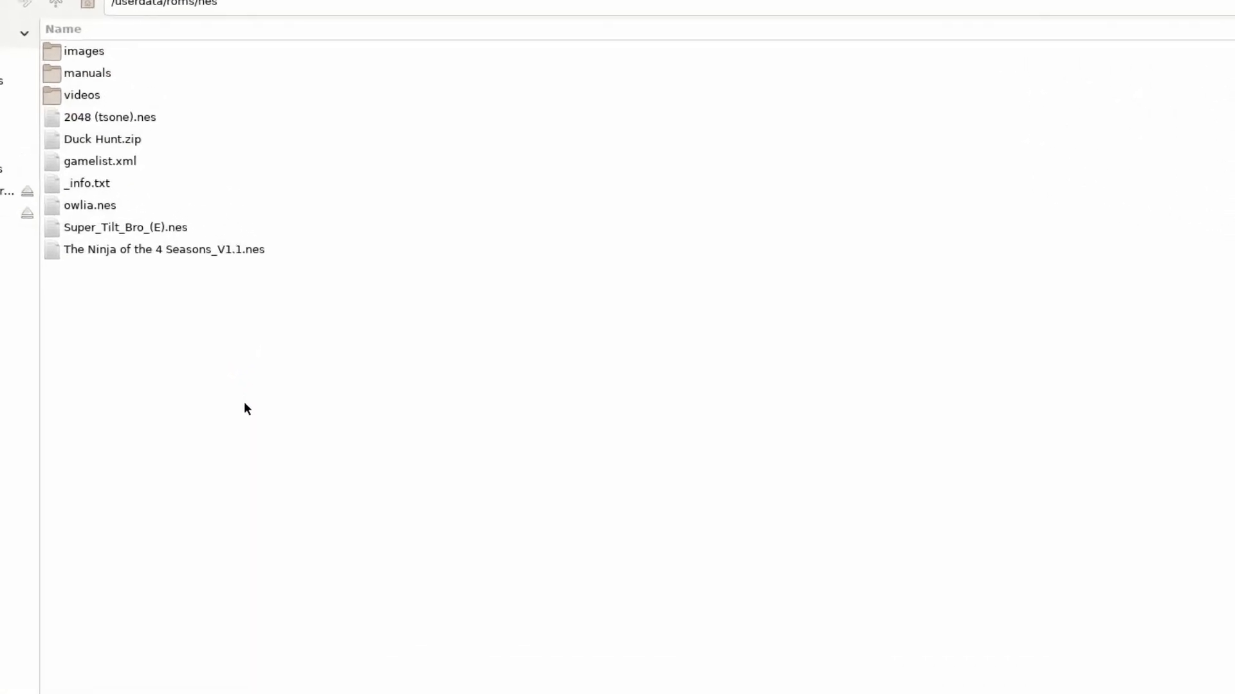
right_click(291, 373)
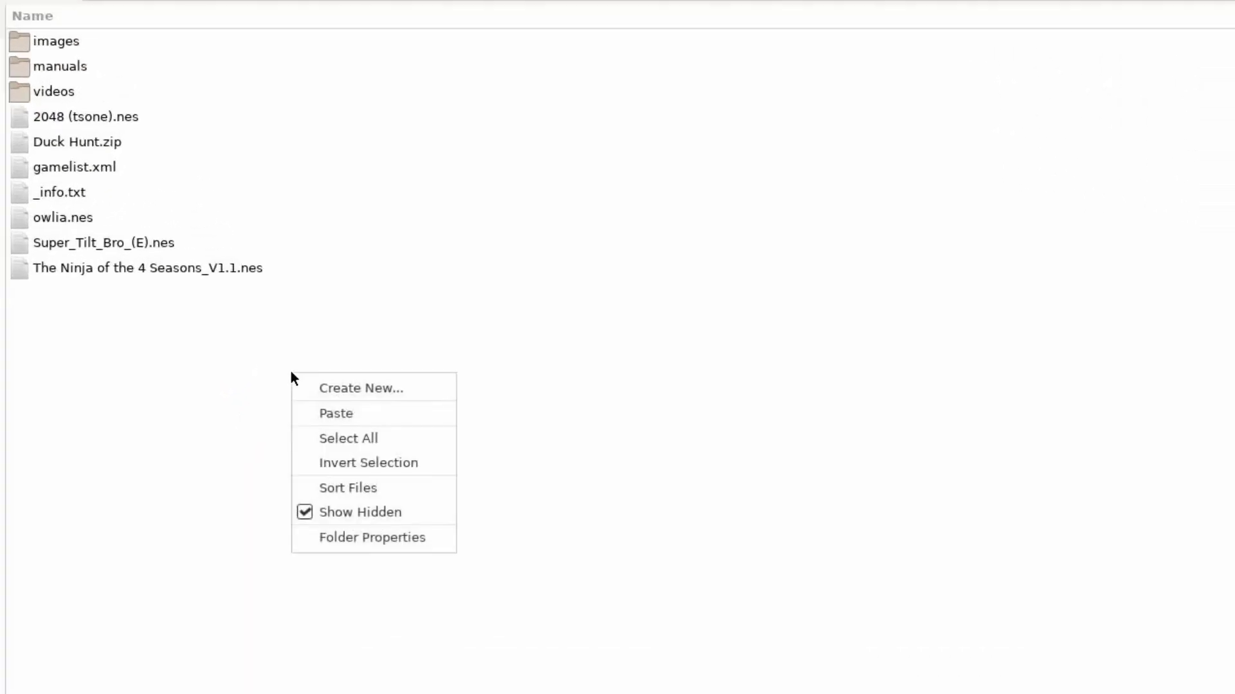
left_click(335, 422)
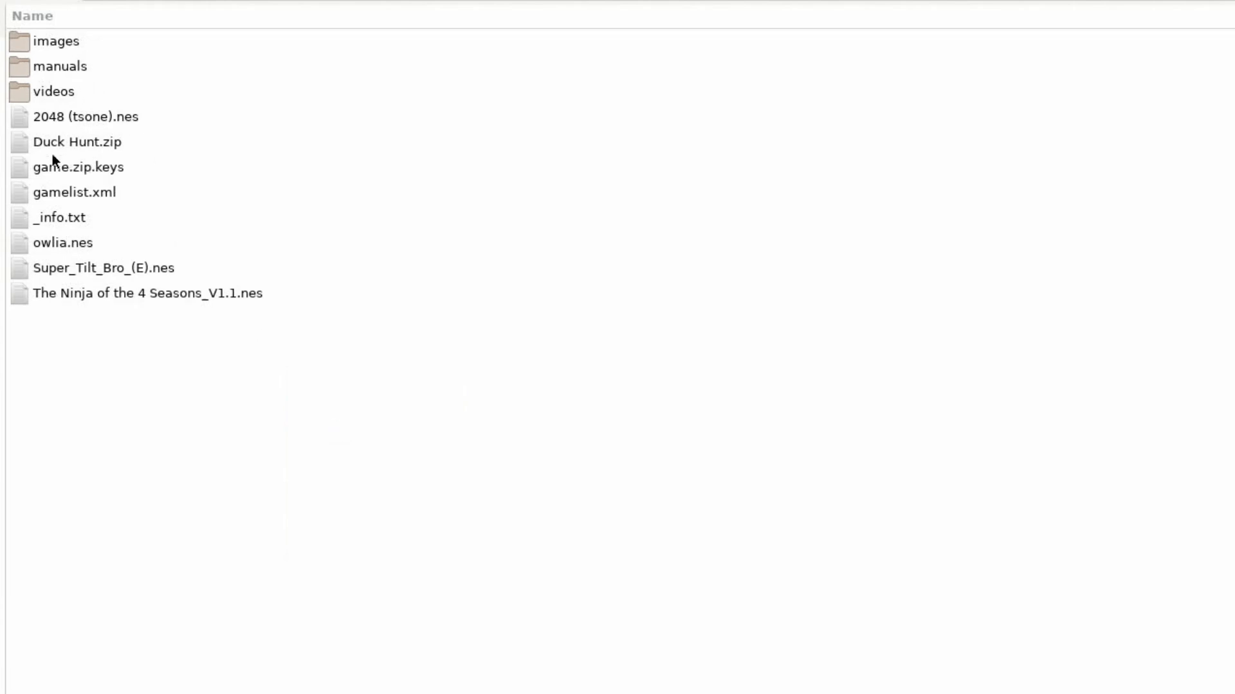
right_click(90, 164)
left_click(140, 312)
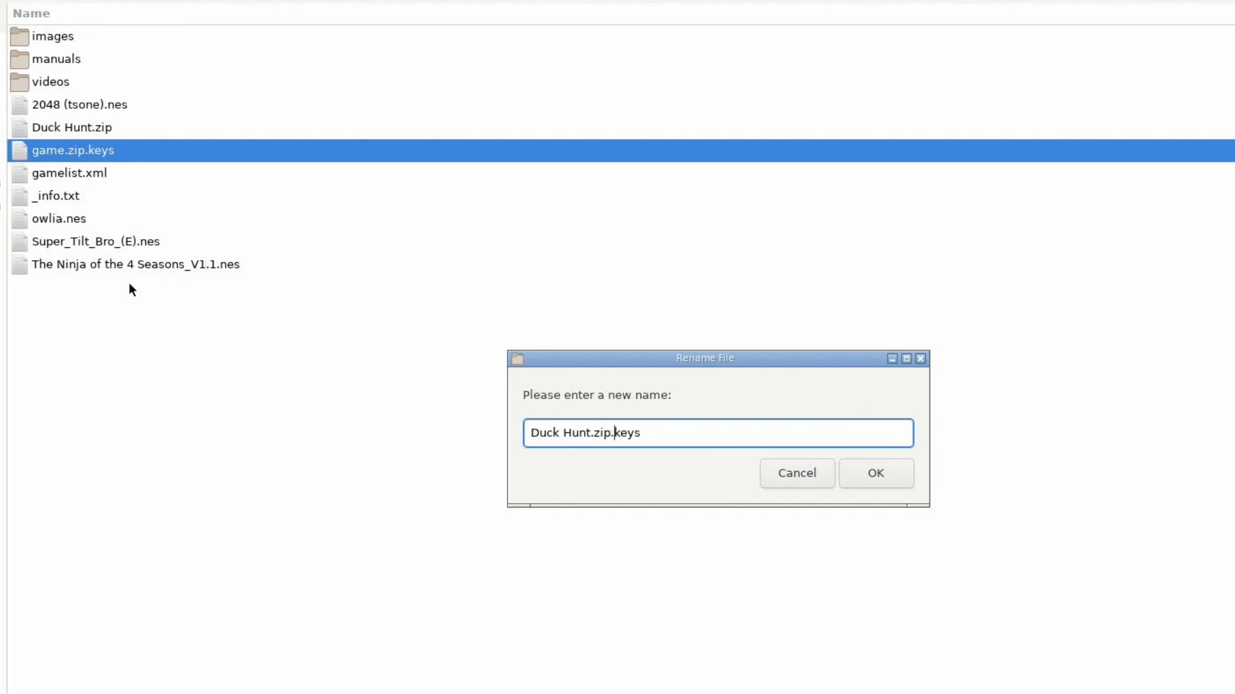
key("Return")
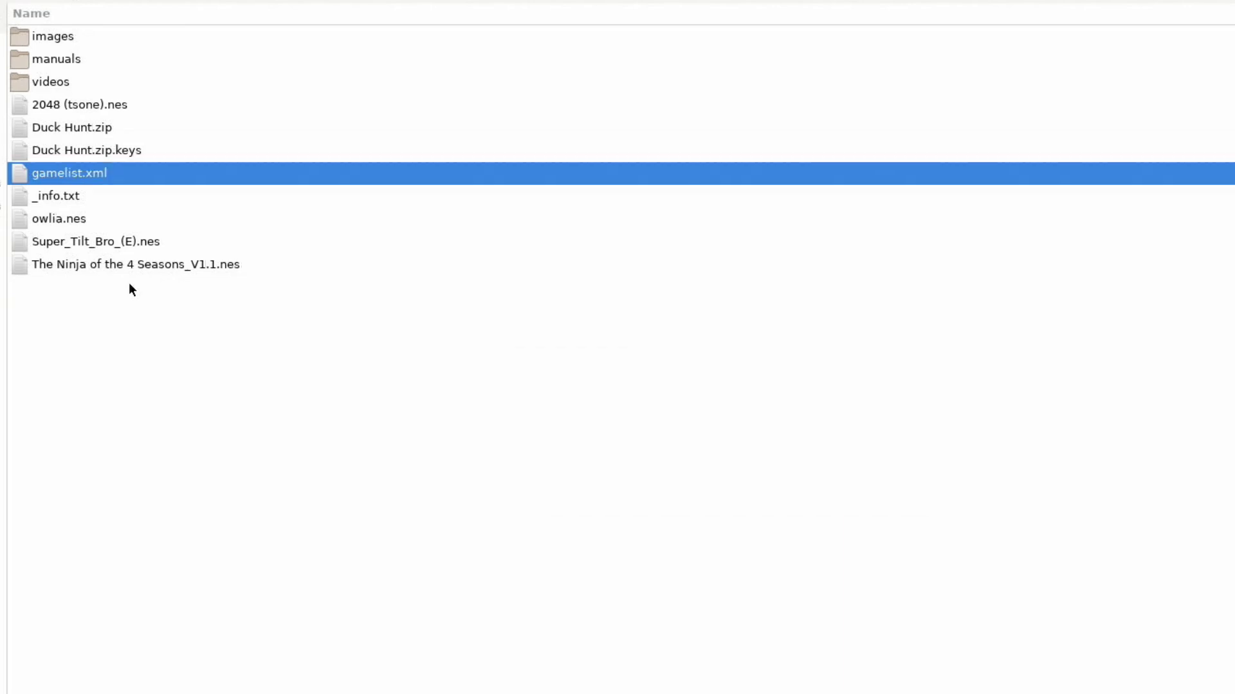
Close the file manager and open the Nintendo Entertainment System game list.
left_click(13, 9)
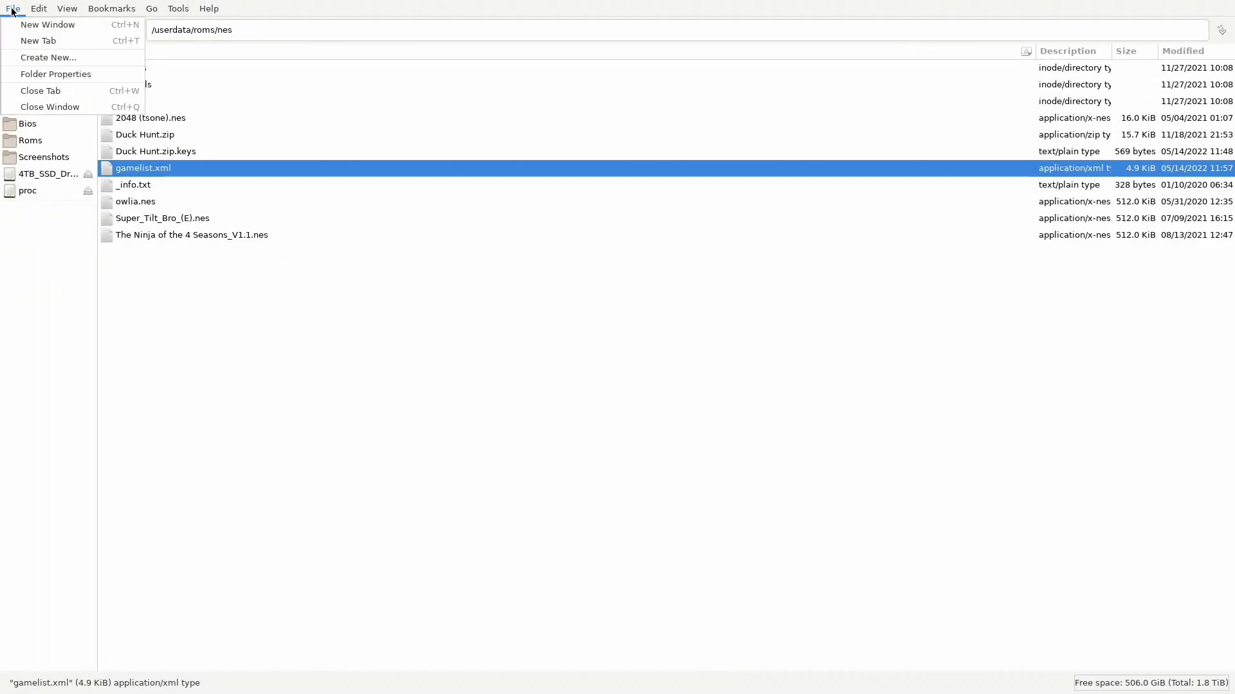
left_click(36, 107)
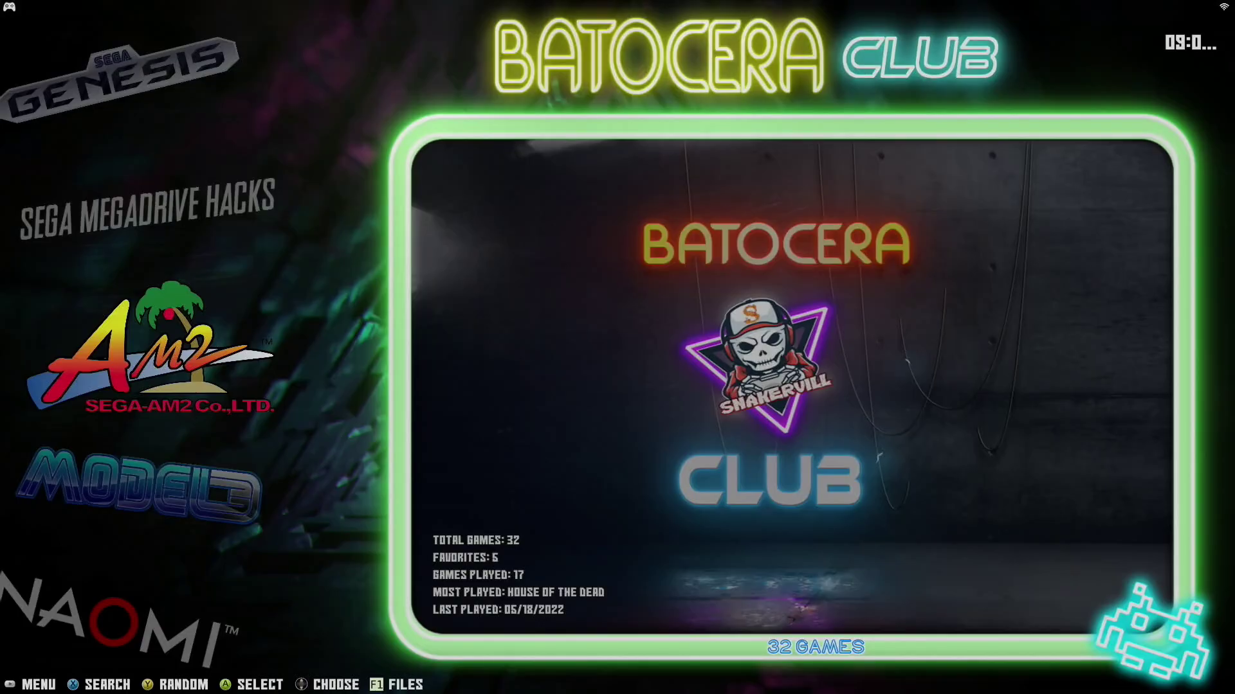
key("Down")
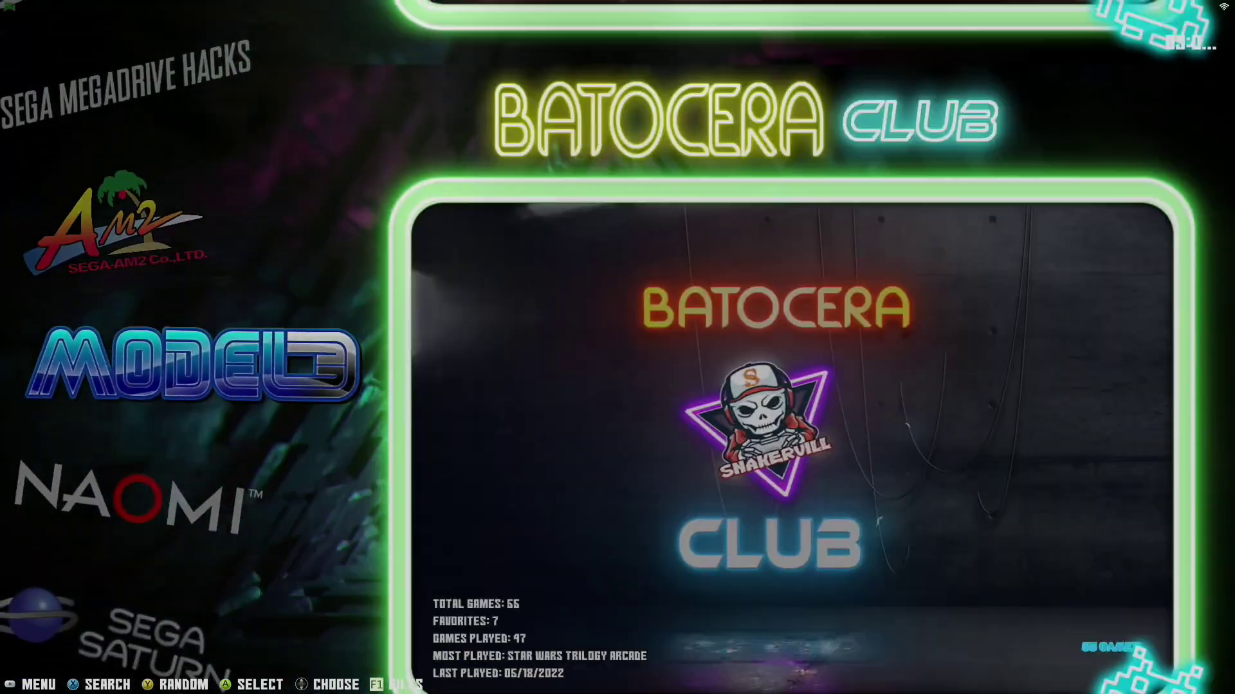
key("Down")
key("Down")
key("Down")
key("Down")
key("Down")
key("Down")
key("Down")
key("Down")
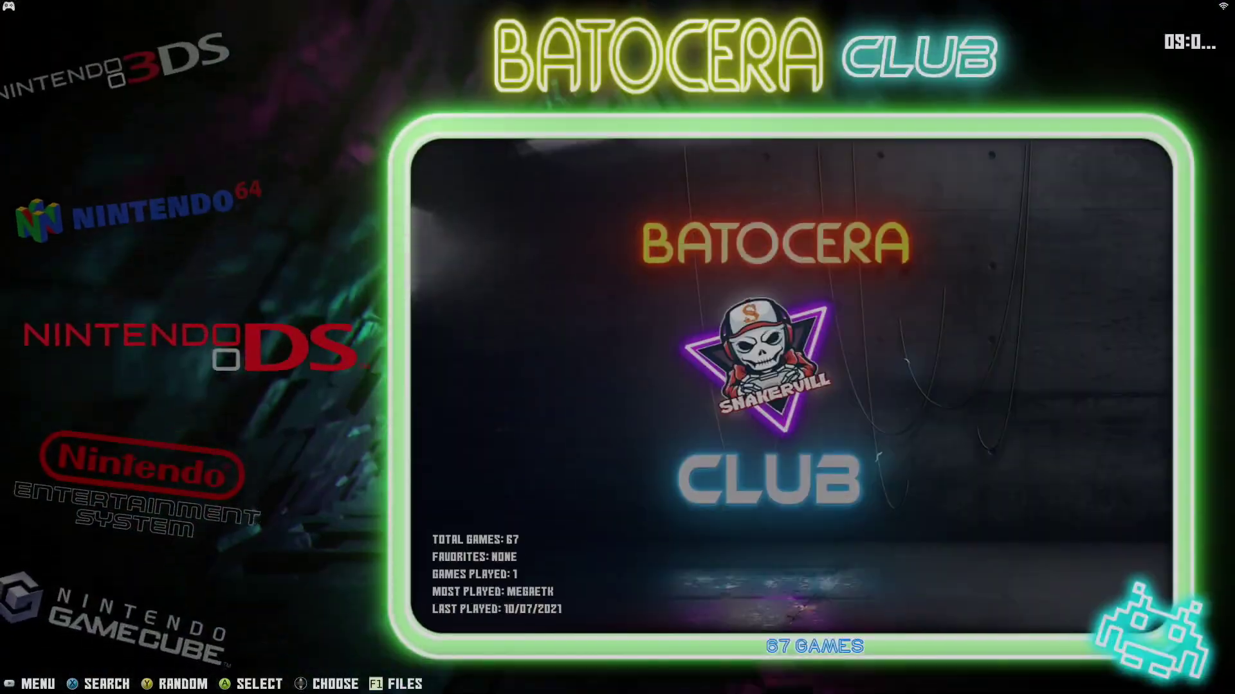
key("Down")
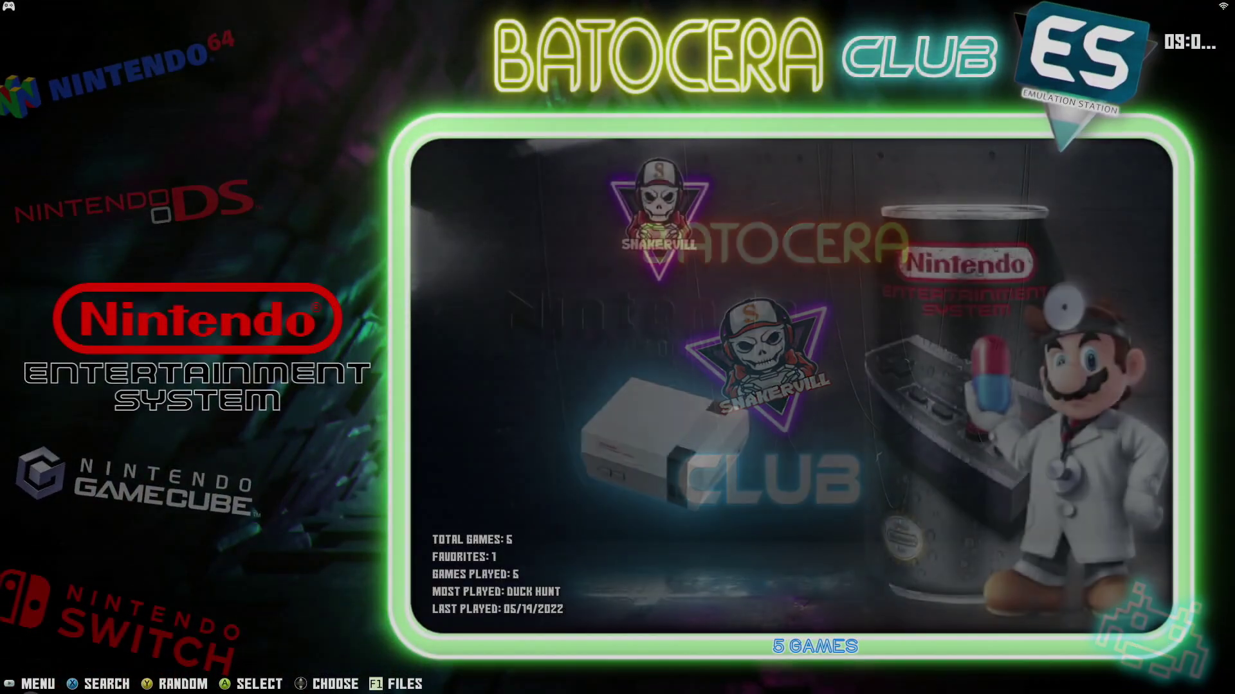
key("Return")
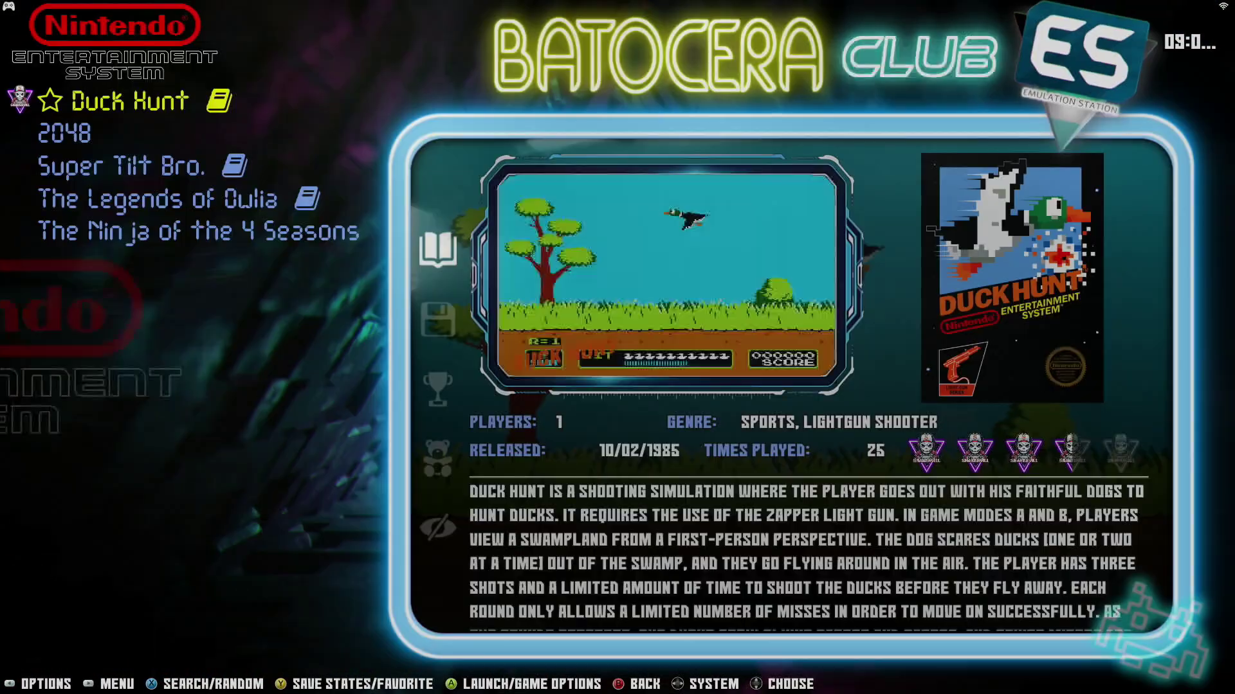
Launch Duck Hunt from the Nintendo Entertainment System list.
key("Down")
key("Up")
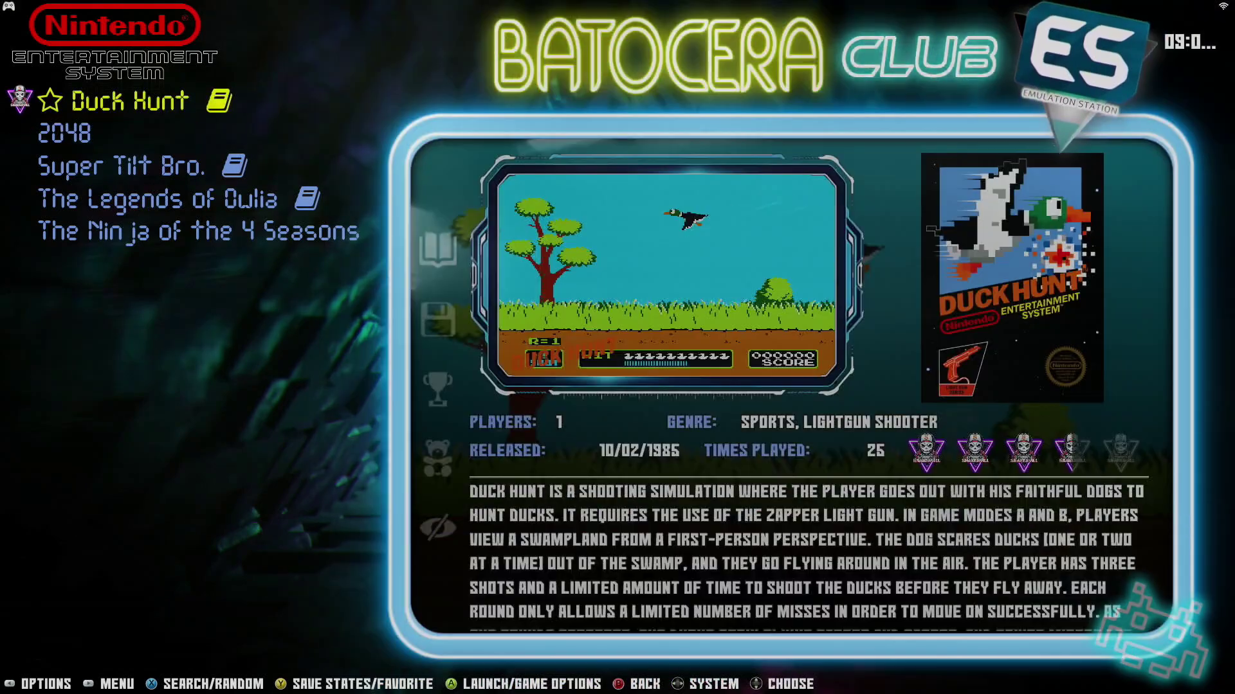
key("Return")
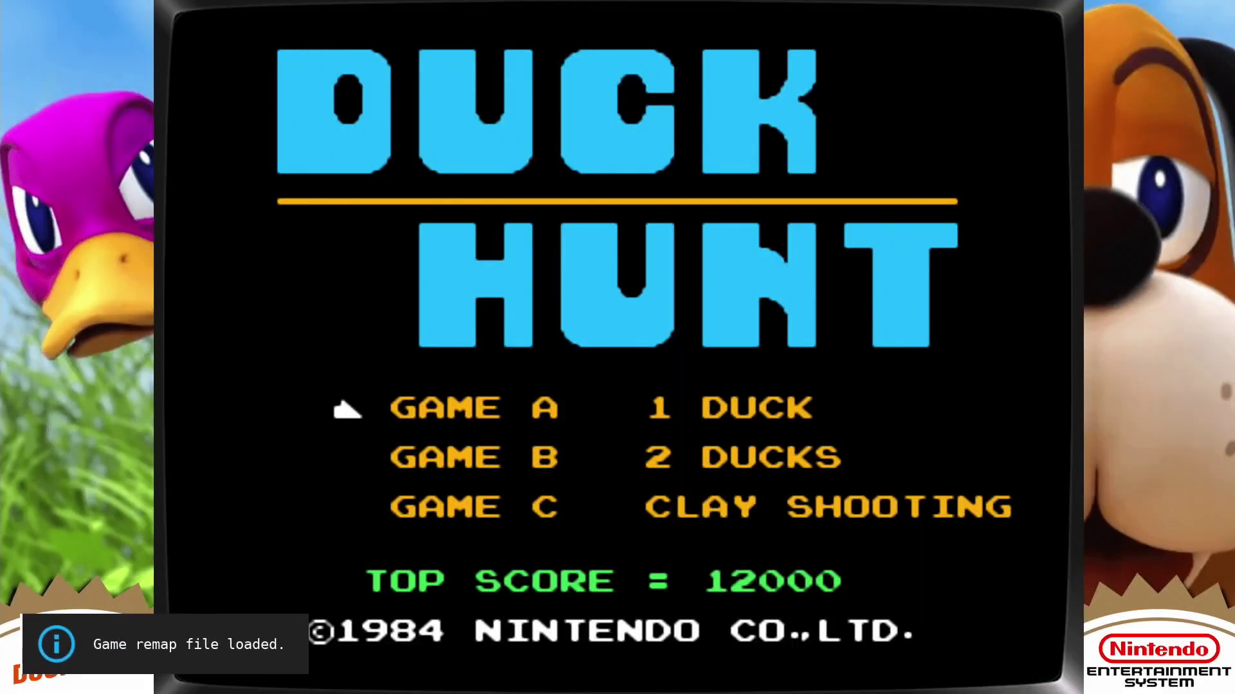
Bring up RetroArch's settings over the running Duck Hunt game and open the core options.
key("F1")
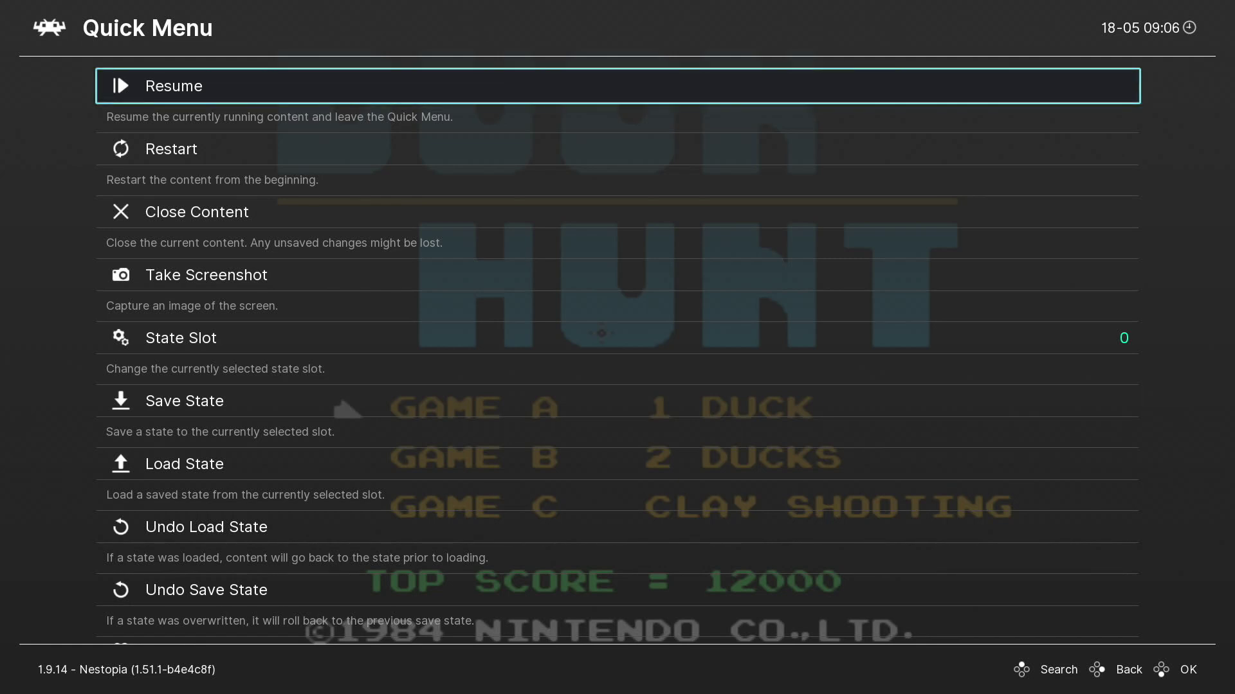
key("Down")
key("Down")
key("Down")
key("Down")
key("Down")
key("Down")
key("Down")
key("Down")
key("Down")
key("Down")
key("Down")
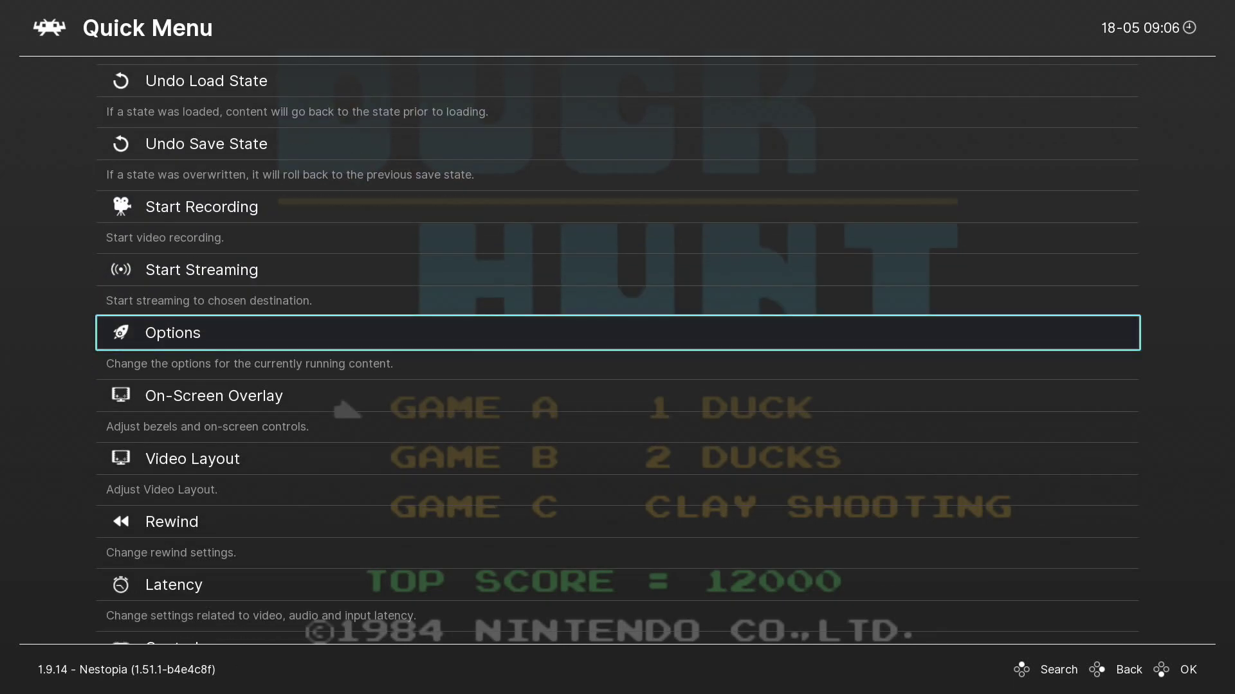
key("Return")
Check which Zapper device is set in the core's input options.
key("Down")
key("Down")
key("Down")
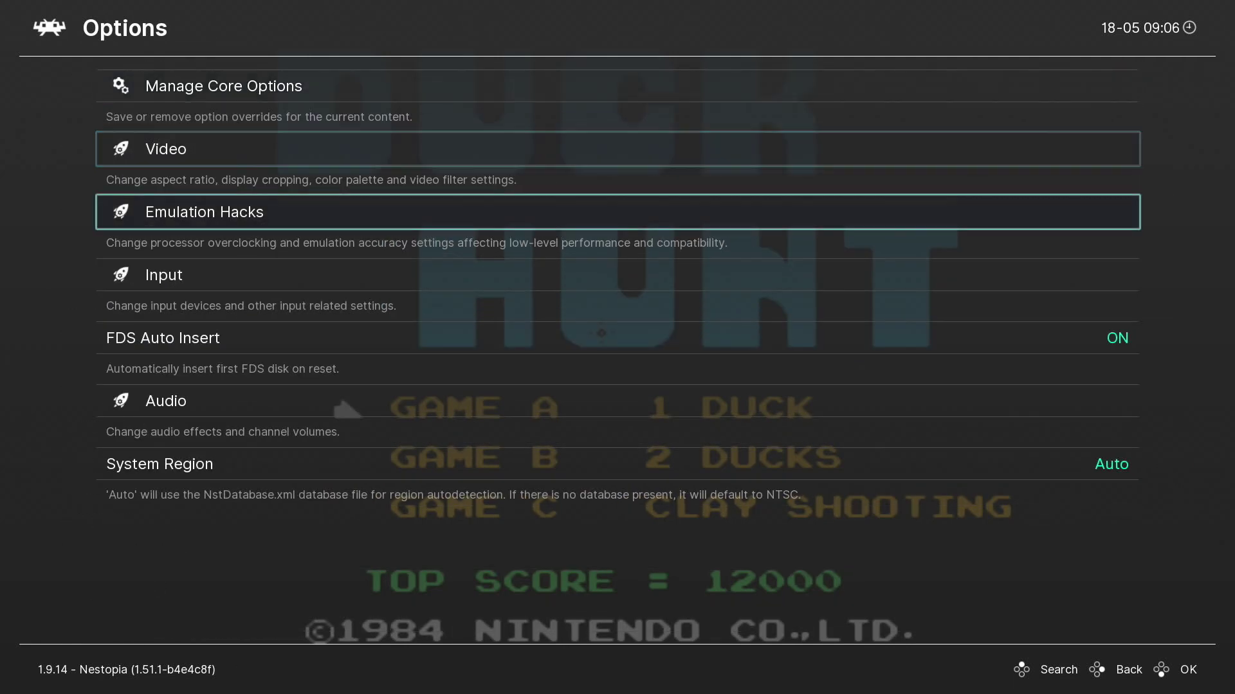
key("Return")
key("Down")
key("Down")
key("Down")
key("Down")
key("Up")
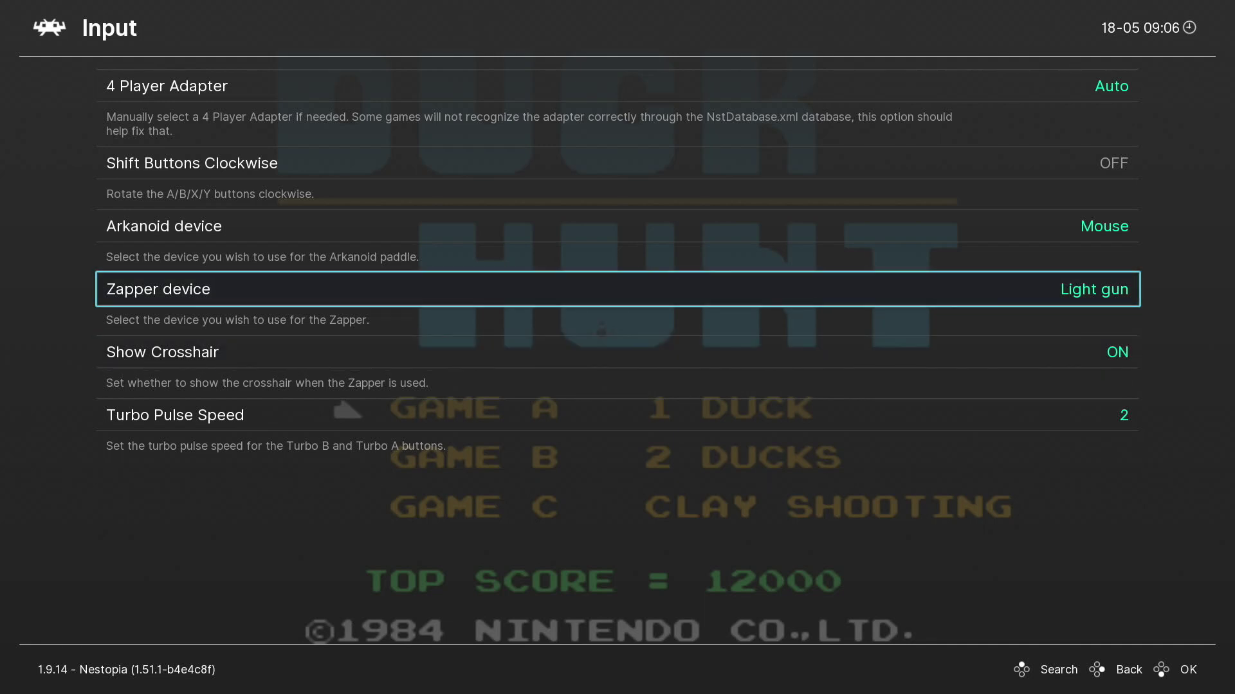
key("BackSpace")
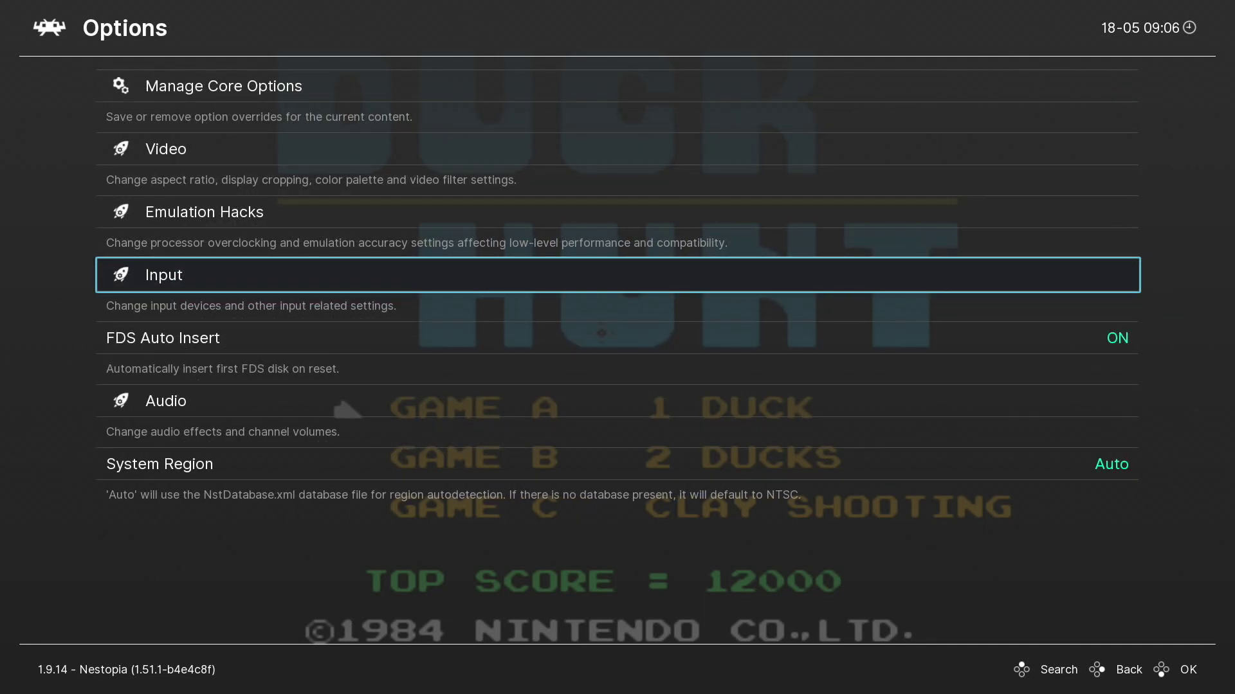
Delete the game-specific core options file for Duck Hunt.
key("Up")
key("Up")
key("Up")
key("Return")
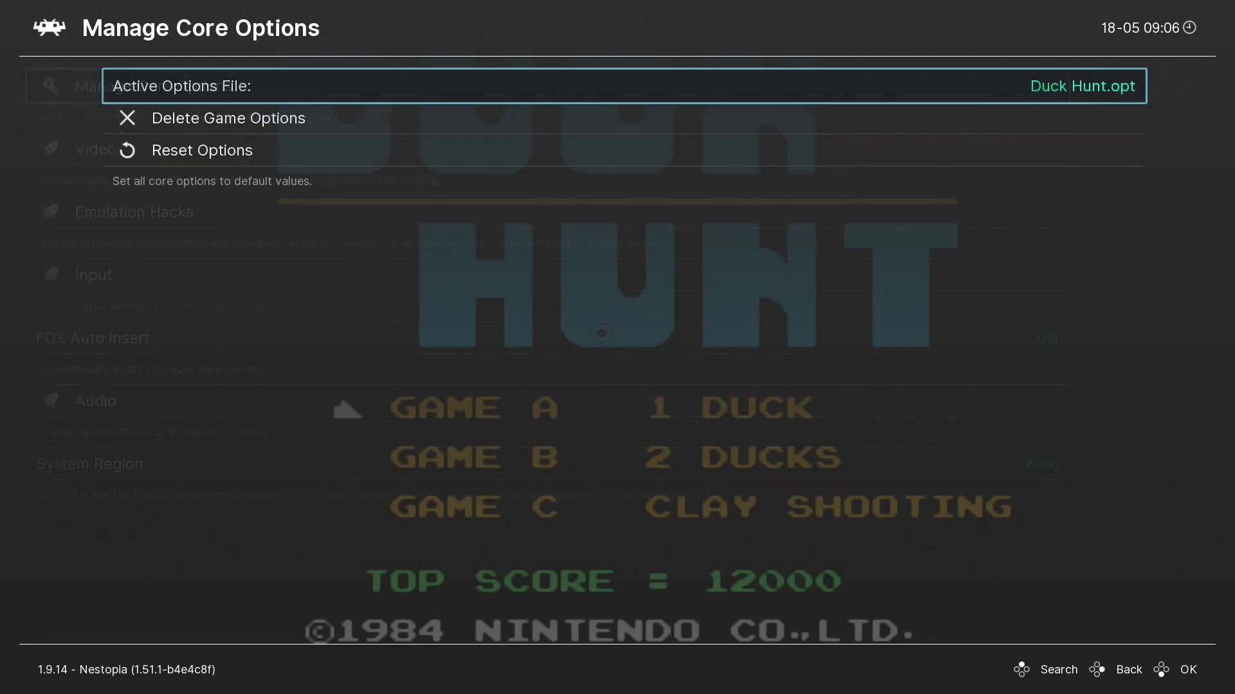
key("Down")
key("Return")
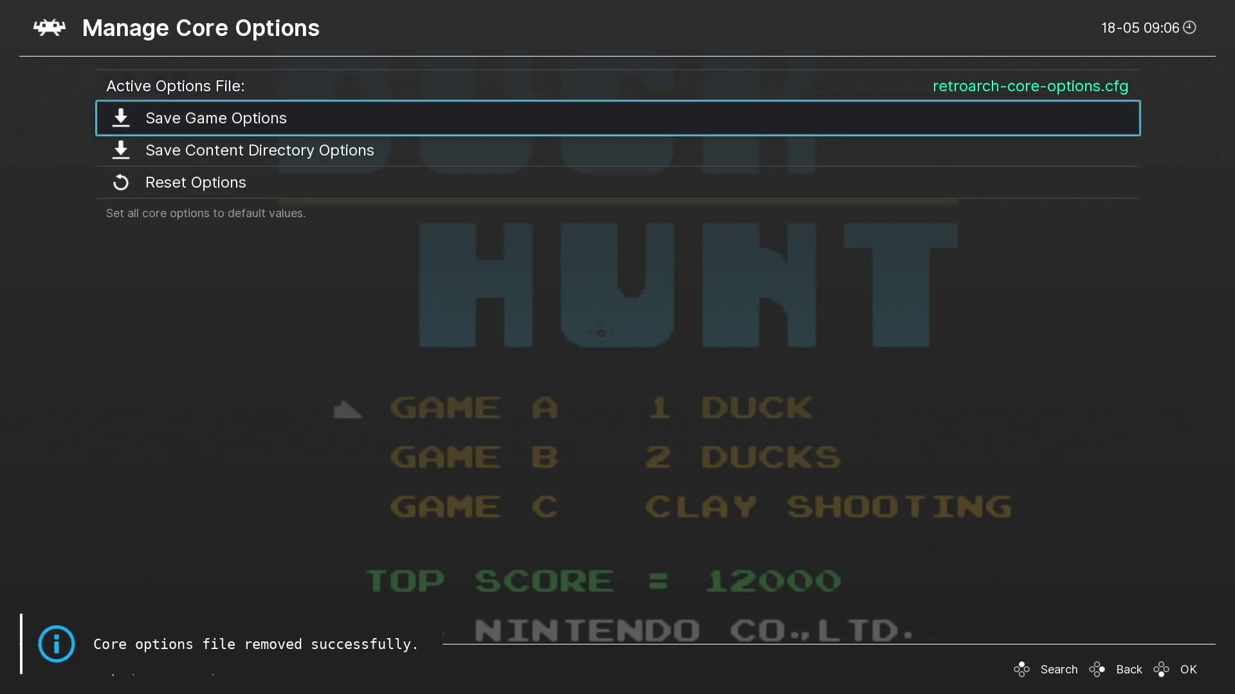
Choose Mouse as the Zapper device in the core's input options and check the Show Crosshair setting.
key("BackSpace")
key("Down")
key("Down")
key("Down")
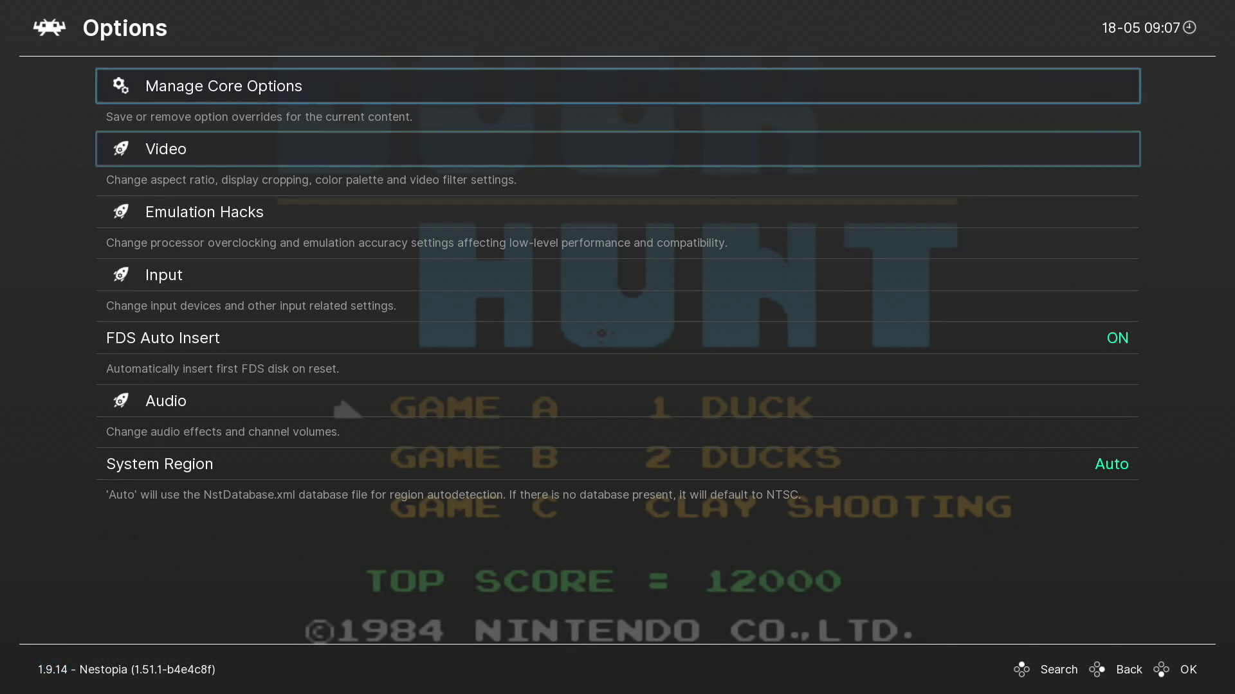
key("Return")
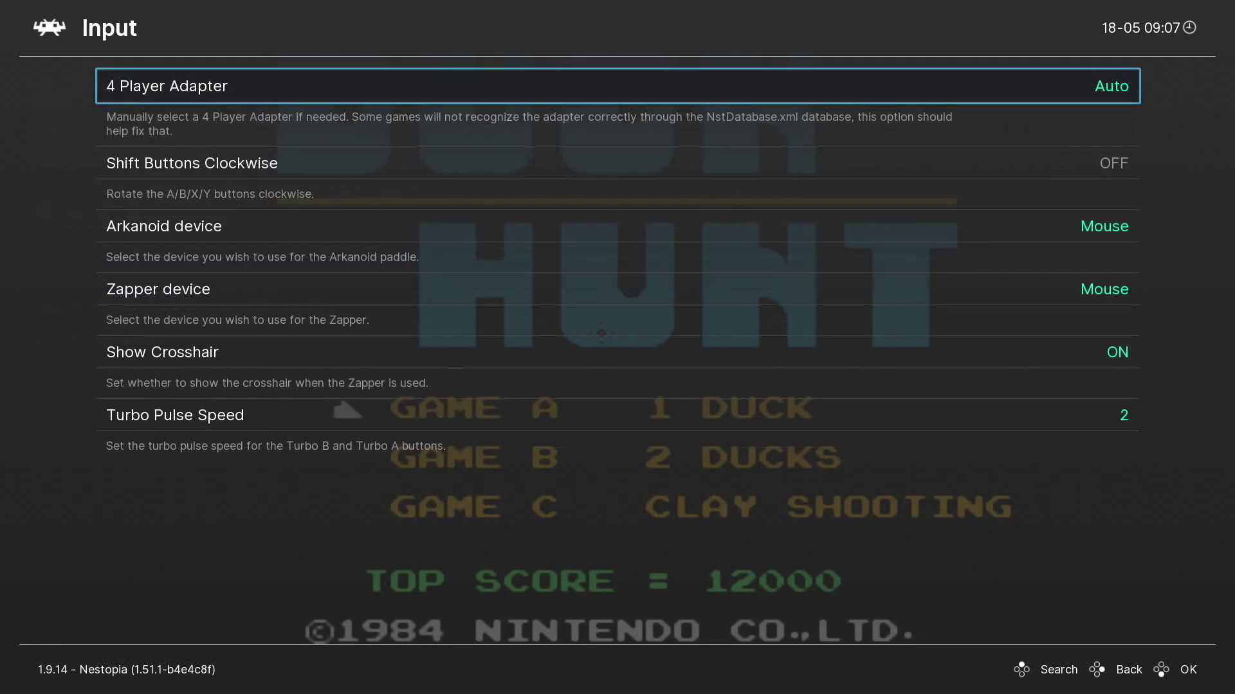
key("Down")
key("Down")
key("Down")
key("Return")
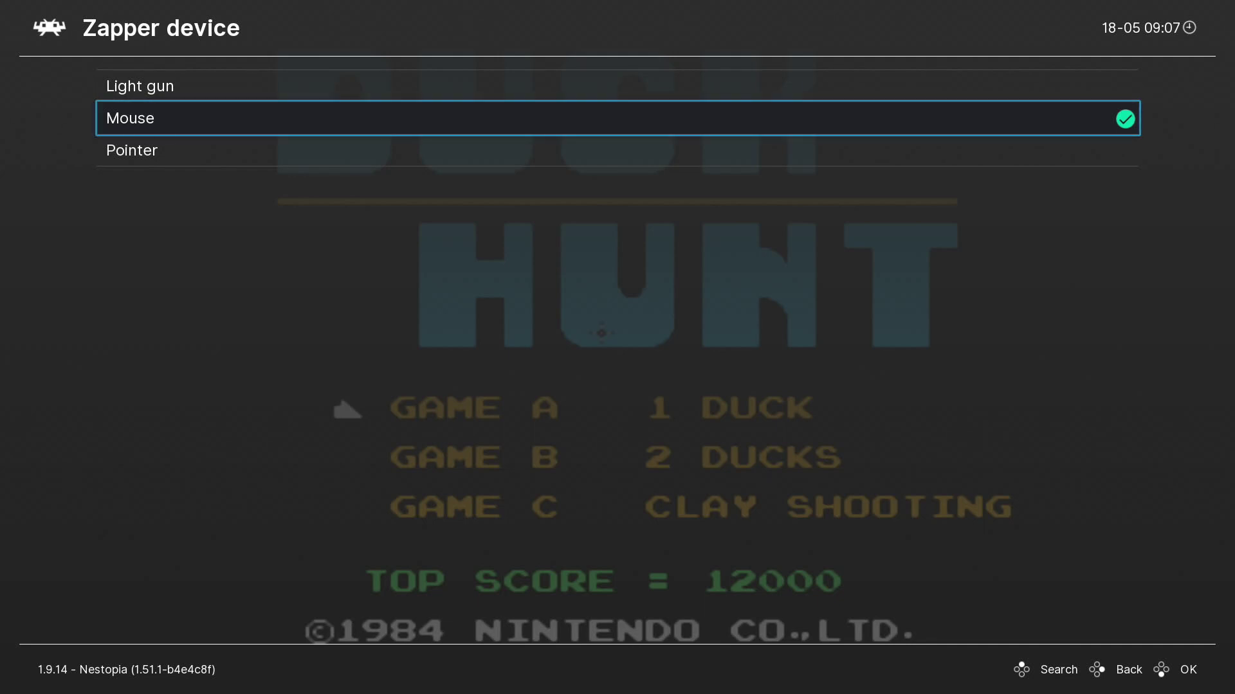
key("Return")
key("Down")
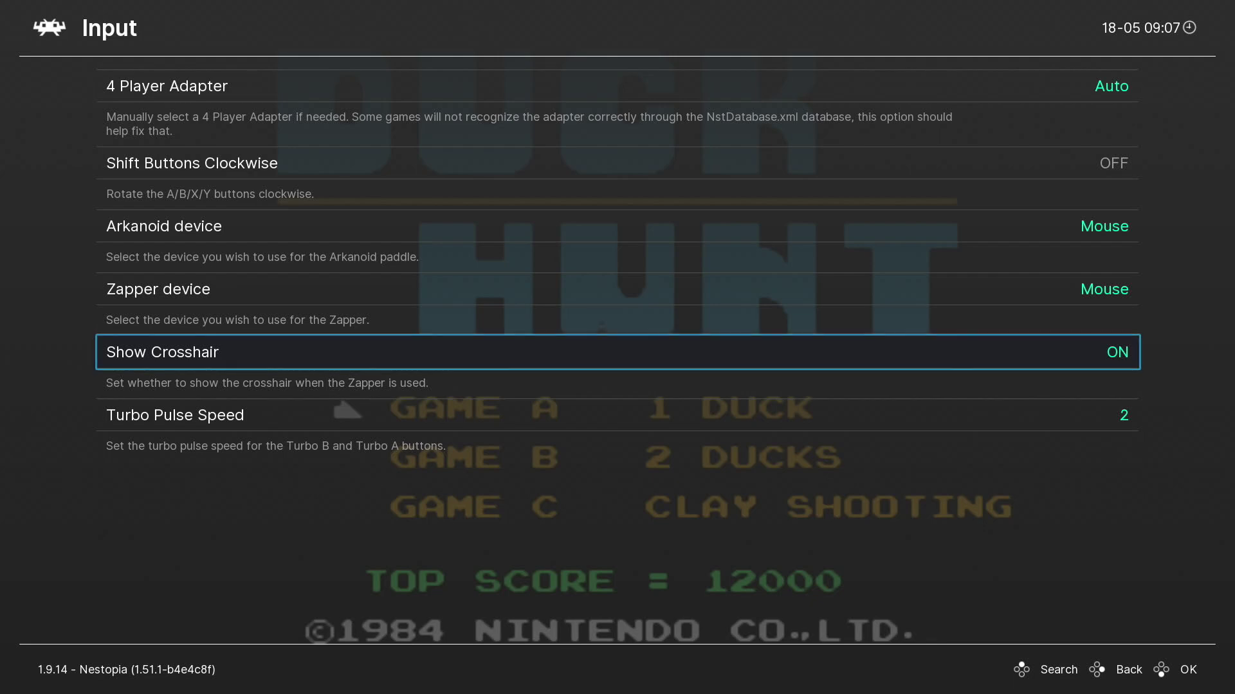
key("BackSpace")
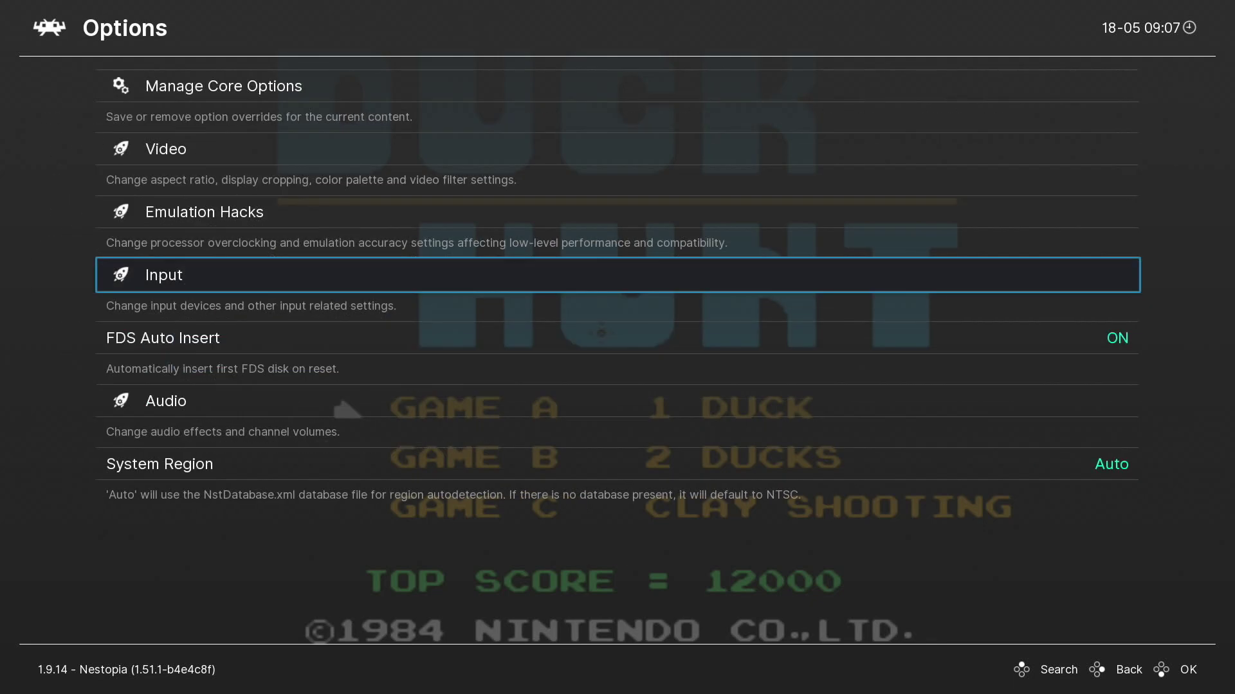
Save the core options as game options for Duck Hunt and leave the core options.
key("Up")
key("Up")
key("Up")
key("Return")
key("Down")
key("Return")
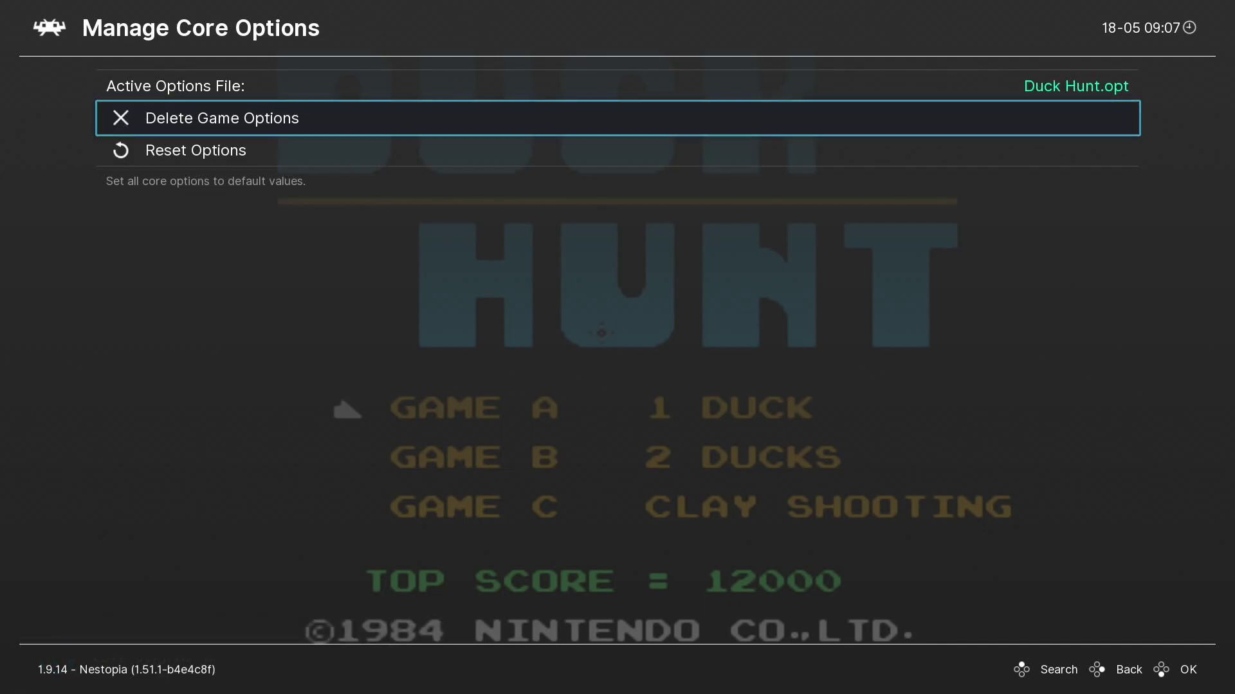
key("BackSpace")
key("BackSpace")
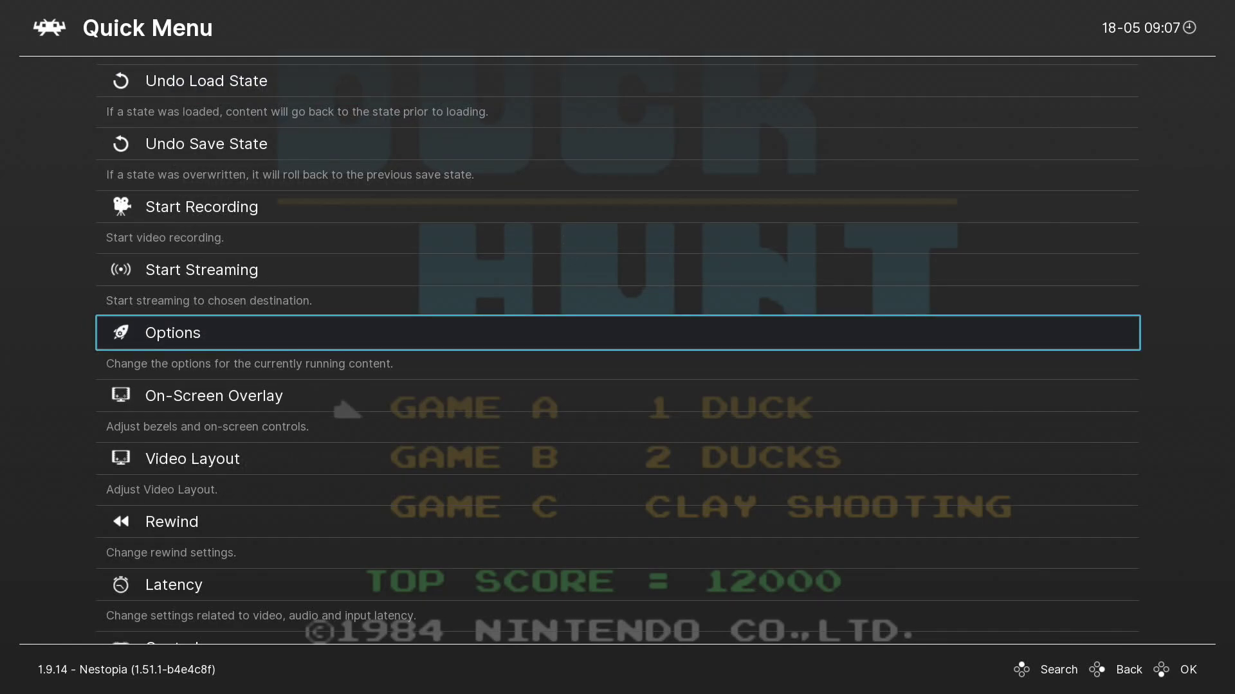